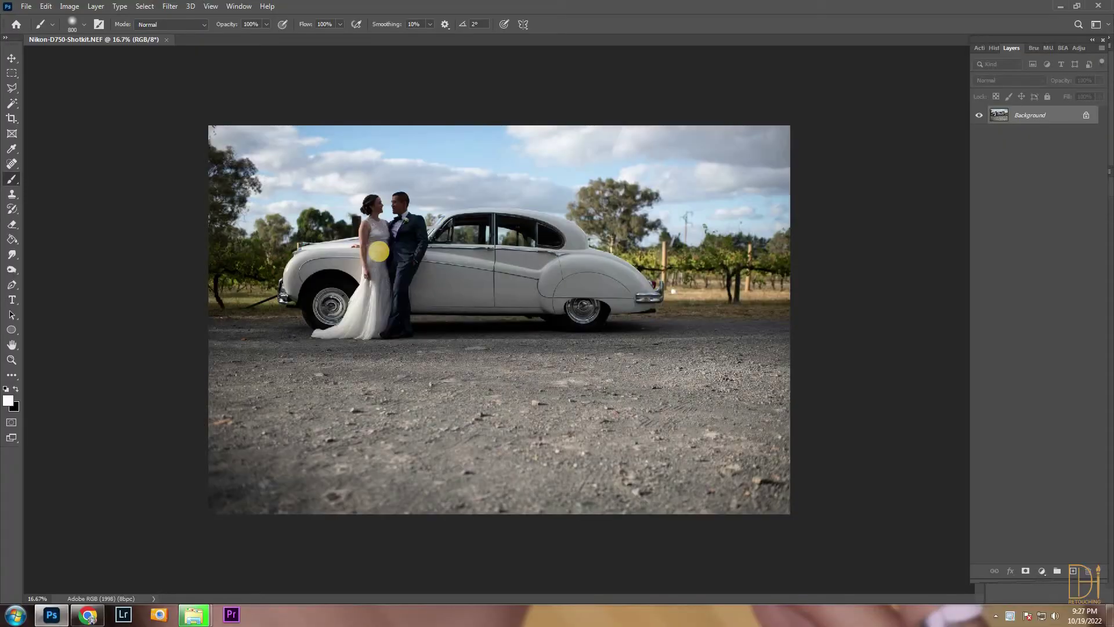
Step: Duplicate the photo layer twice and open the upper copy in the Camera Raw filter
key(ctrl+j)
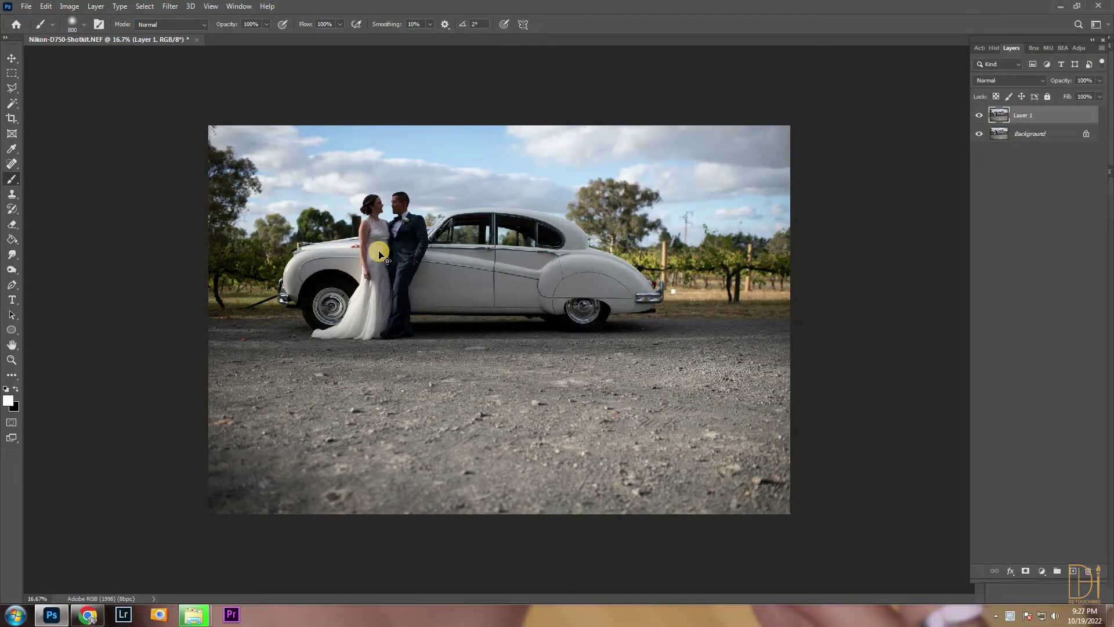
key(ctrl+j)
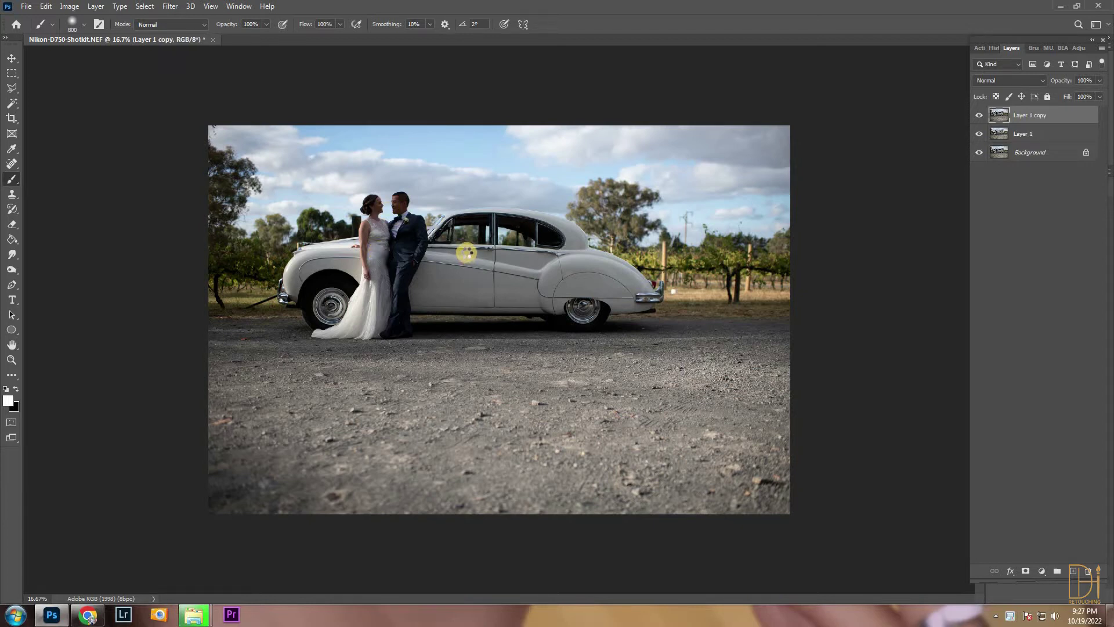
key(ctrl+shift+a)
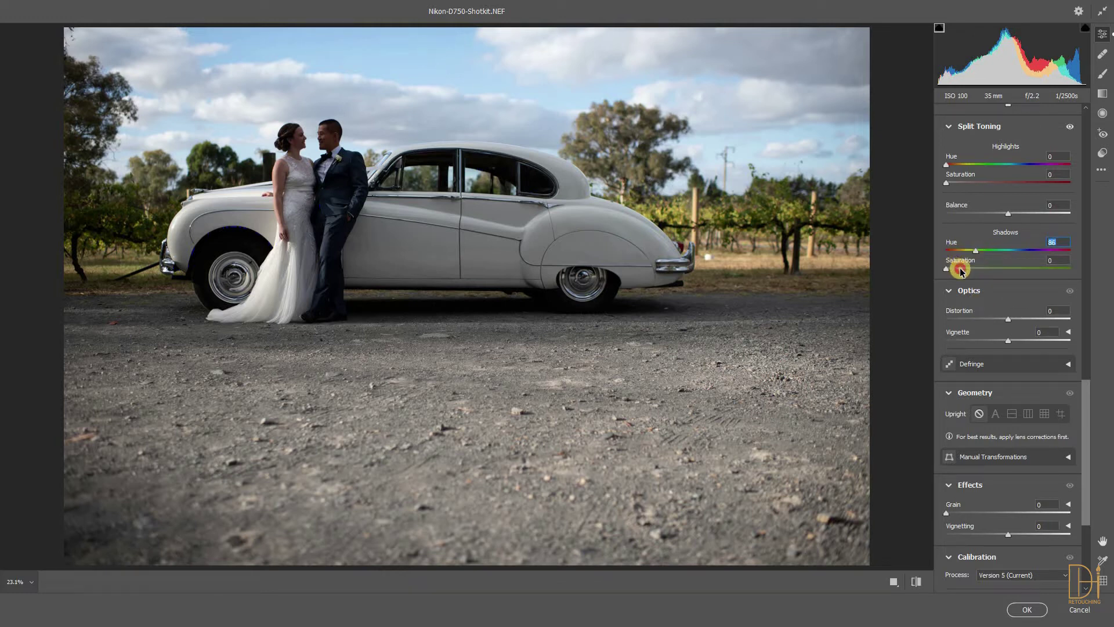
Step: Tint the shadows green with split-toning hue 86 and saturation 17, and raise the vibrance moderately
drag(960, 271, 977, 274)
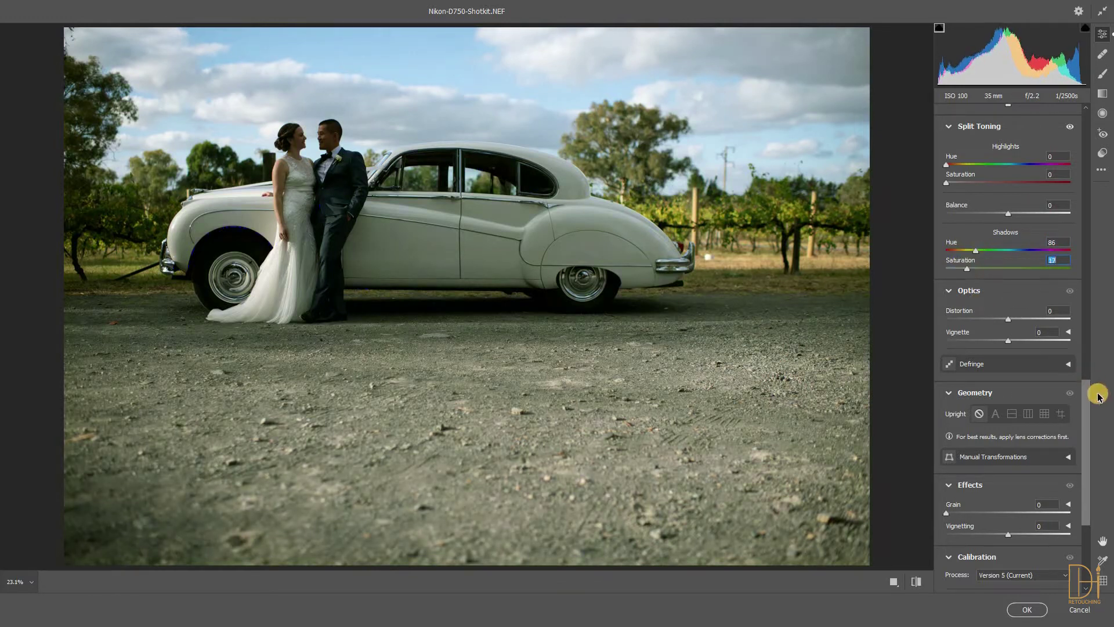
scroll(1072, 279, up, 10)
scroll(1054, 215, up, 4)
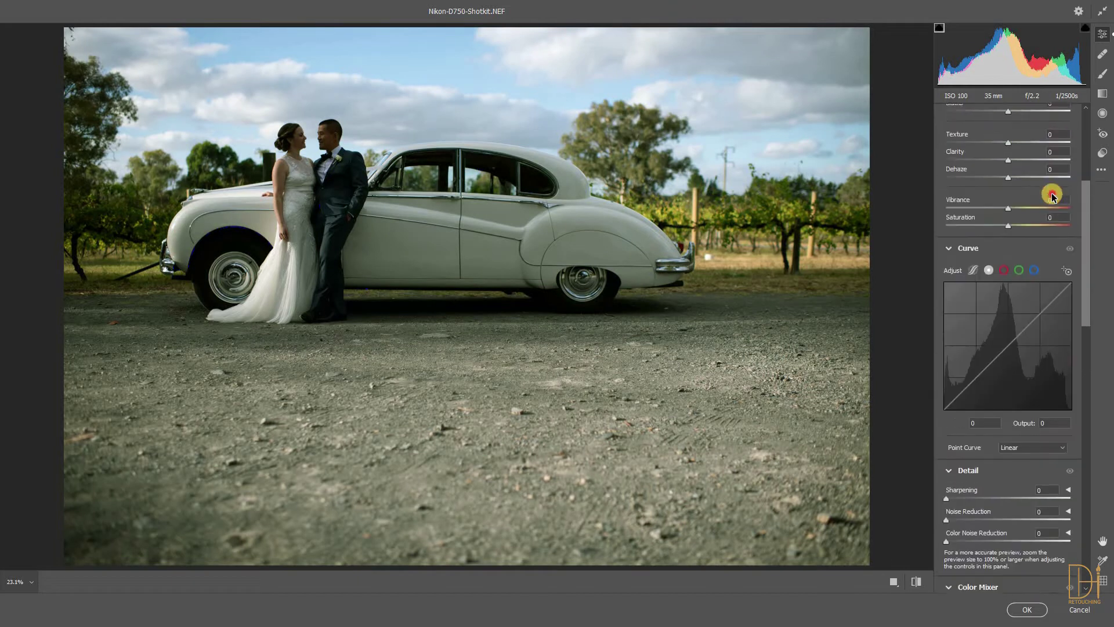
drag(1018, 227, 1018, 226)
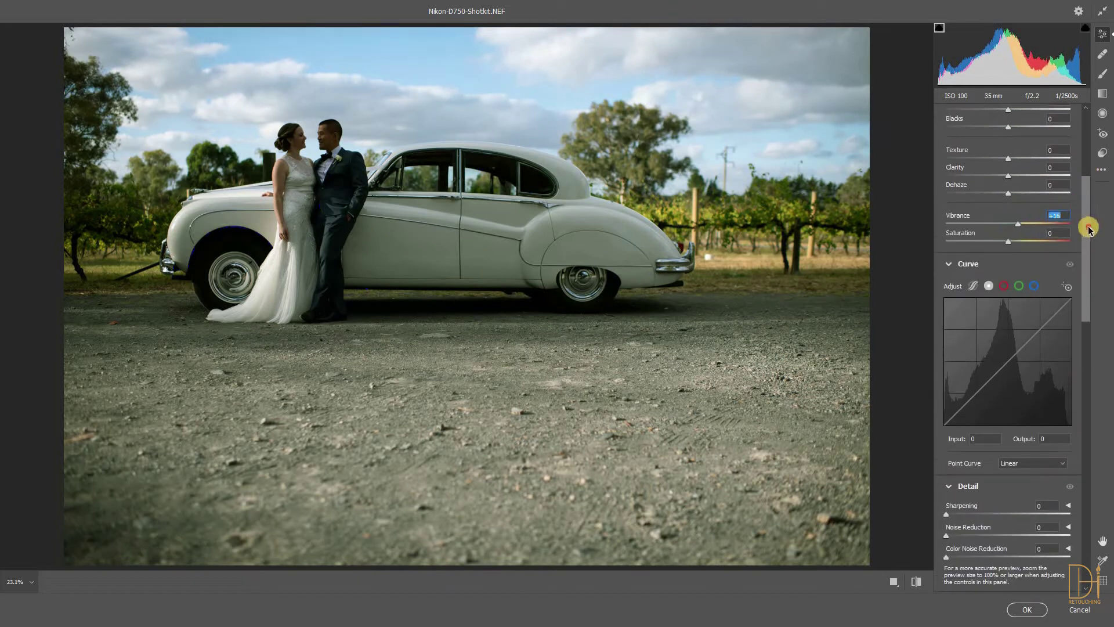
Step: Shift the yellows' hue strongly toward green and raise the yellows' saturation in the Color Mixer
drag(1089, 229, 1087, 303)
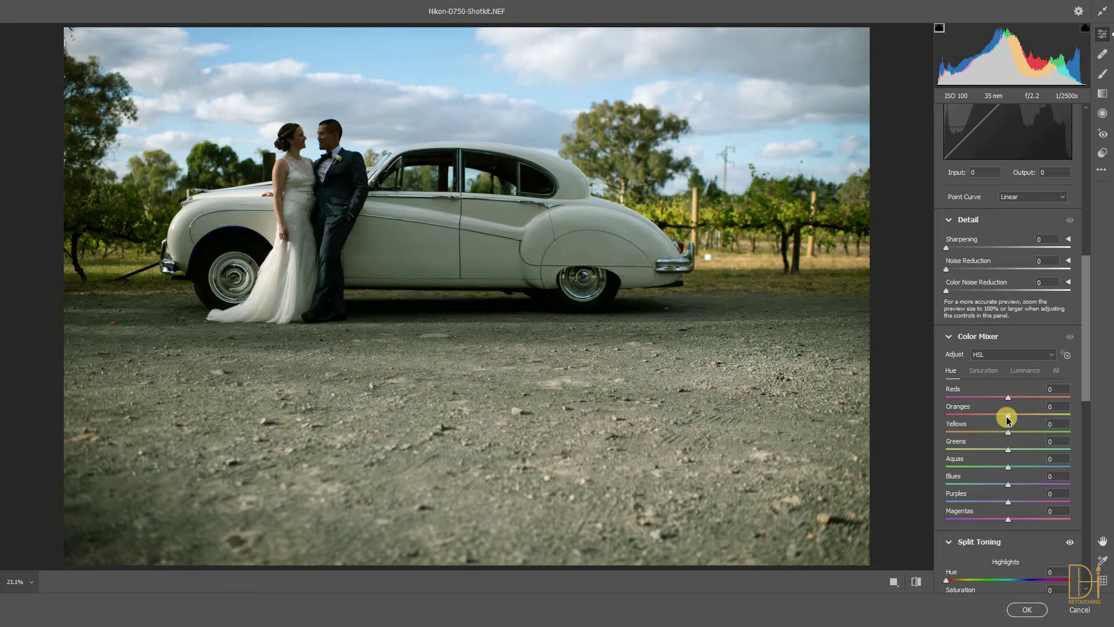
drag(1014, 436, 1061, 438)
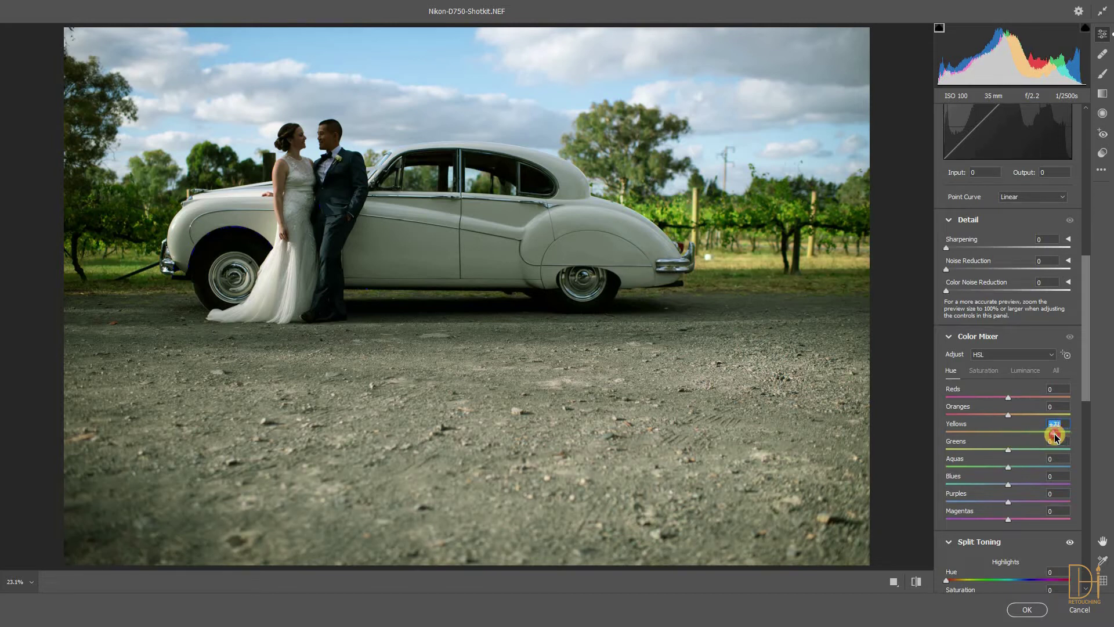
click(1011, 415)
click(984, 371)
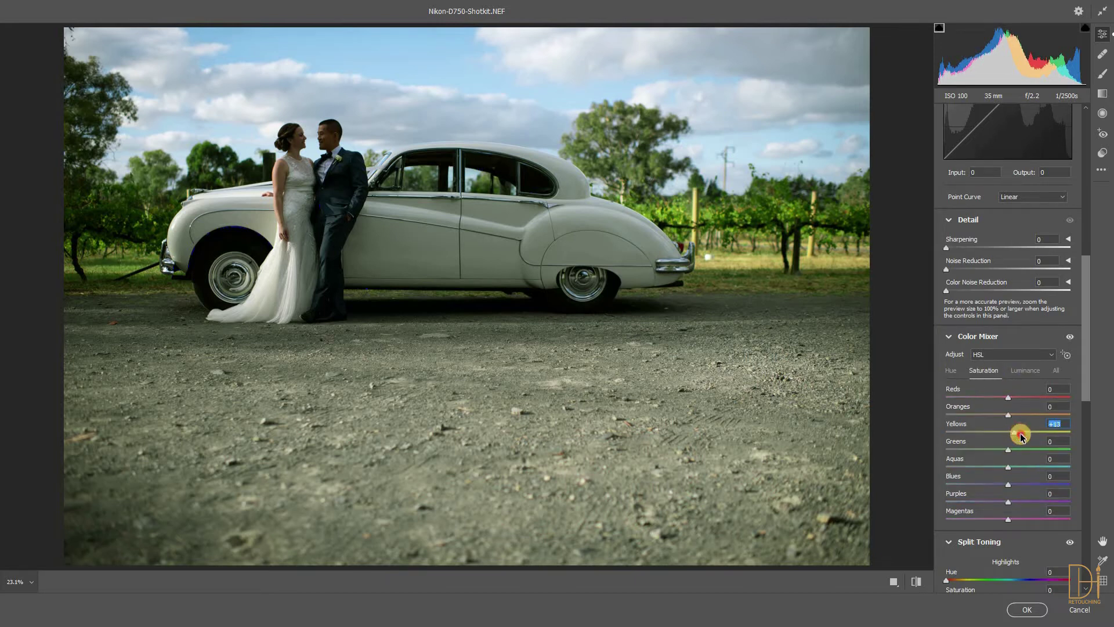
Step: Set the Color Mixer luminance to -29 for greens and +29 for yellows
click(1025, 370)
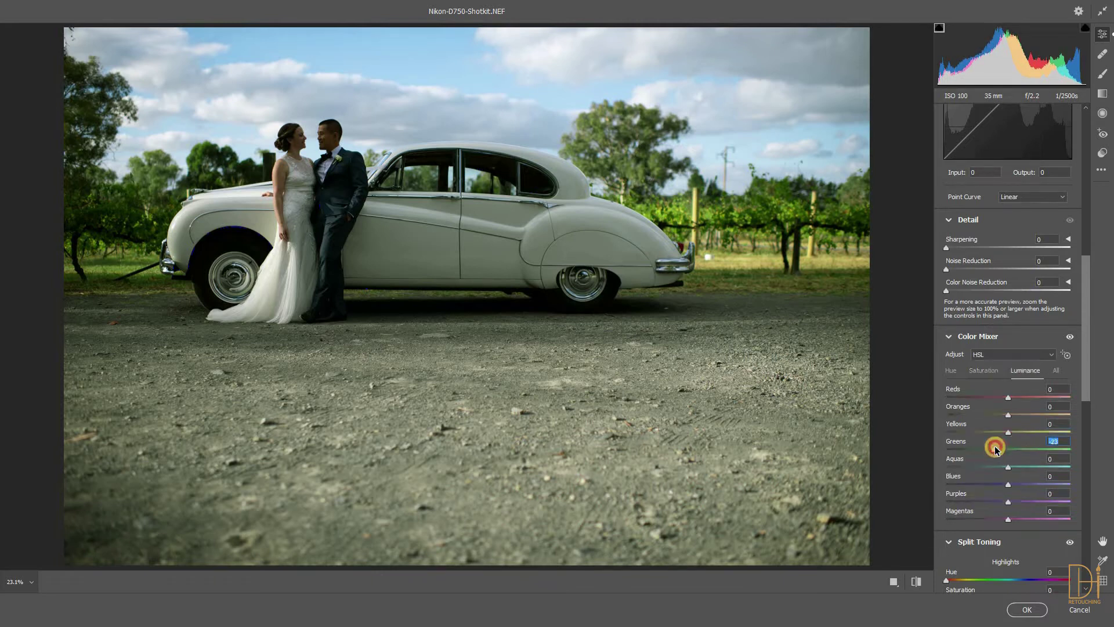
drag(995, 448, 1018, 447)
drag(1029, 434, 1030, 434)
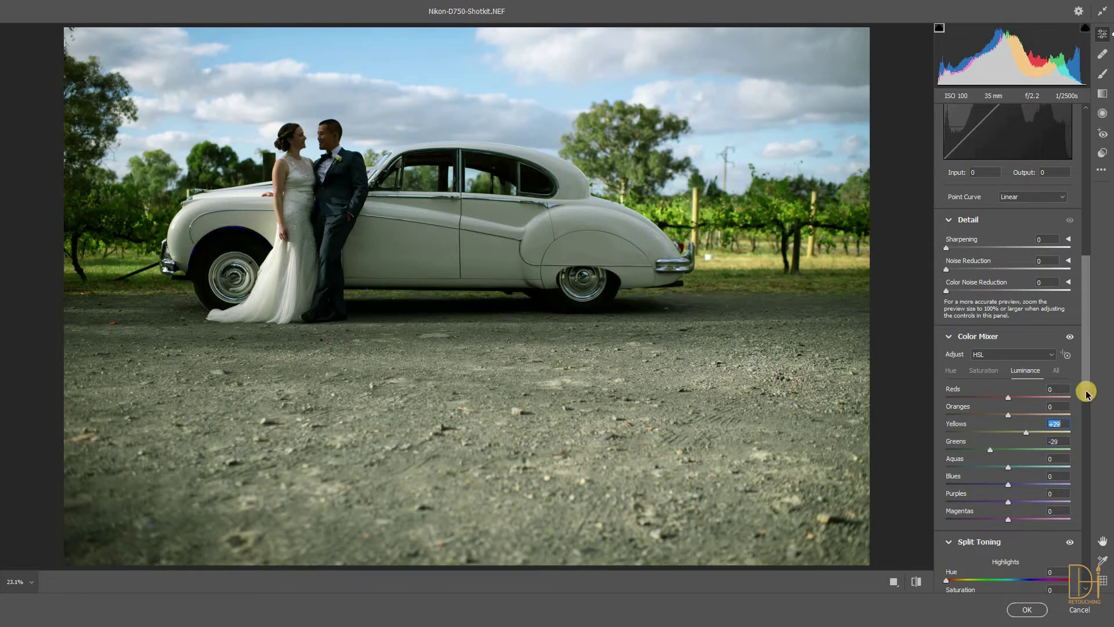
Step: Set the vibrance to +19 and the white balance tint to -12
scroll(1077, 351, up, 5)
scroll(1061, 256, up, 3)
click(1021, 382)
scroll(1085, 220, up, 1)
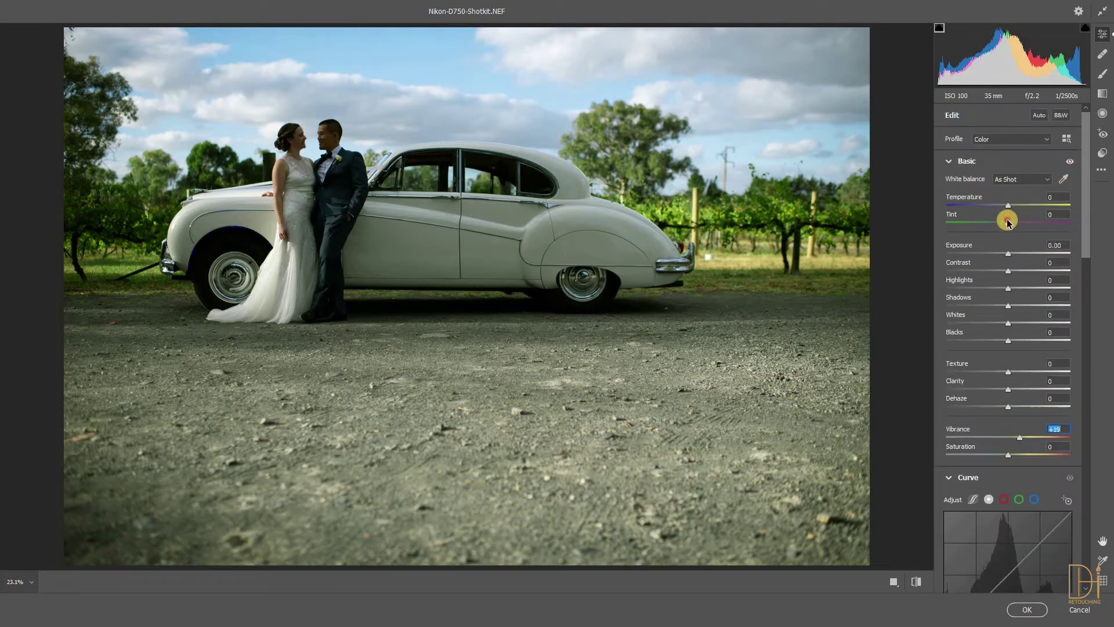
drag(999, 219, 999, 218)
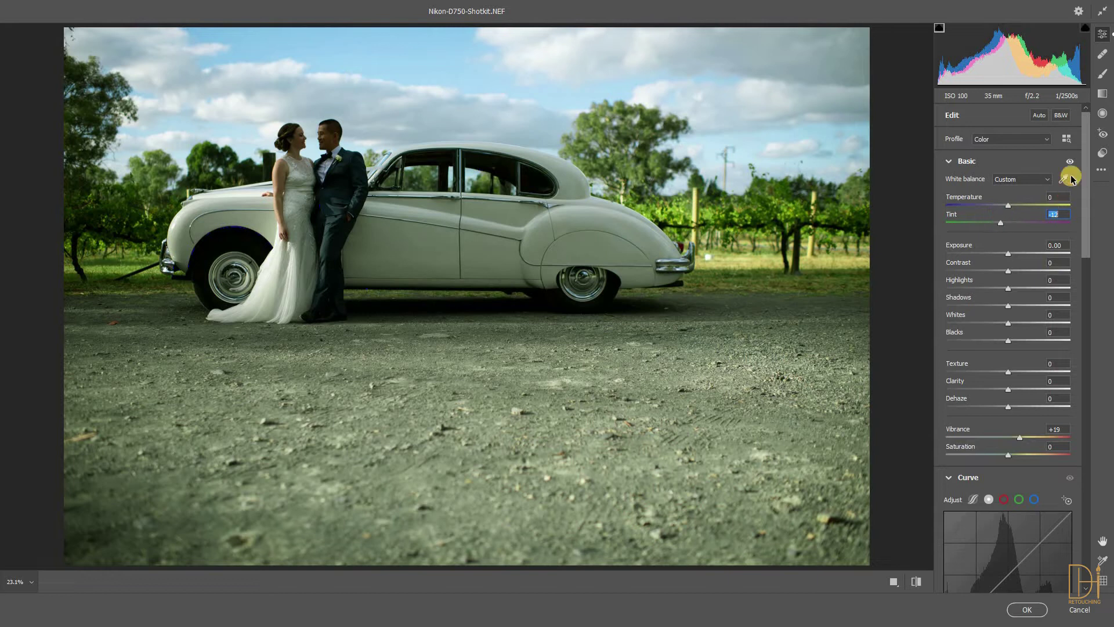
Step: Add a radial filter over the trees behind the car's rear, with temperature +11 and tint -14
click(1103, 113)
drag(819, 287, 870, 300)
drag(1000, 274, 1016, 253)
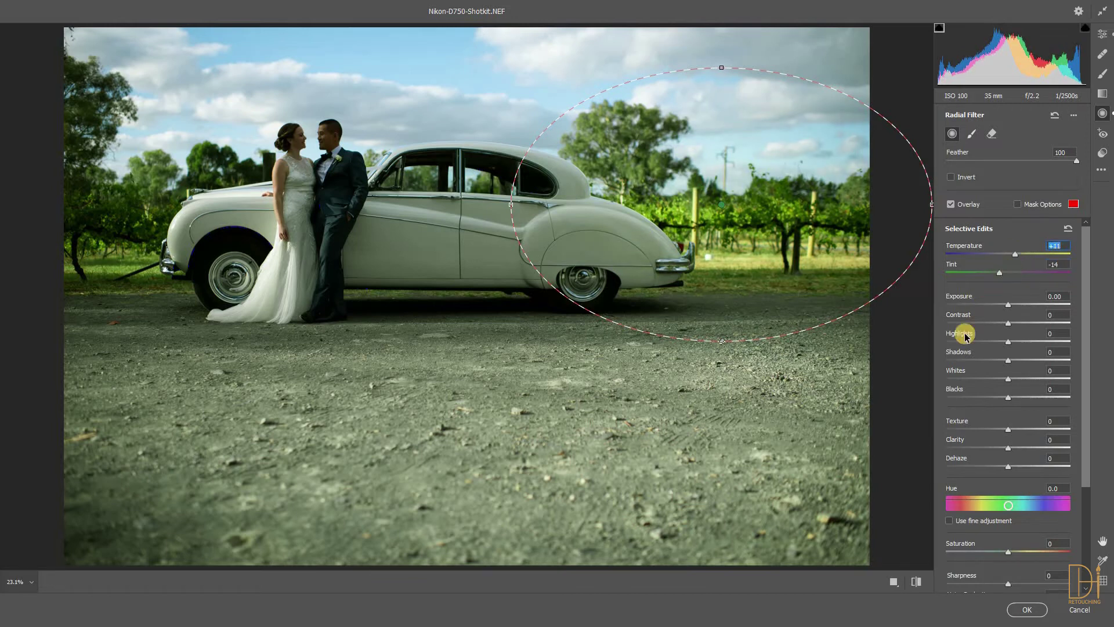
Step: Set the radial filter's saturation to +20, texture to +9 and clarity to +27
scroll(1022, 500, down, 1)
drag(1024, 524, 1021, 523)
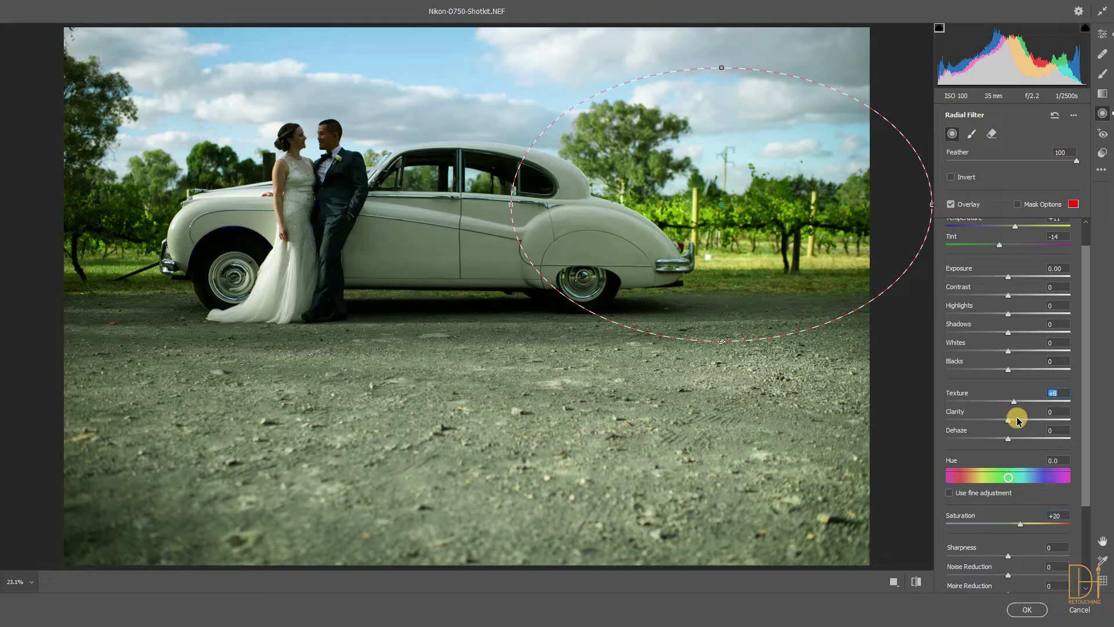
drag(1025, 421, 1026, 420)
Step: Add a second radial filter over the trees at the photo's left edge with exposure +2.05, and apply the Camera Raw edits
drag(192, 233, 232, 267)
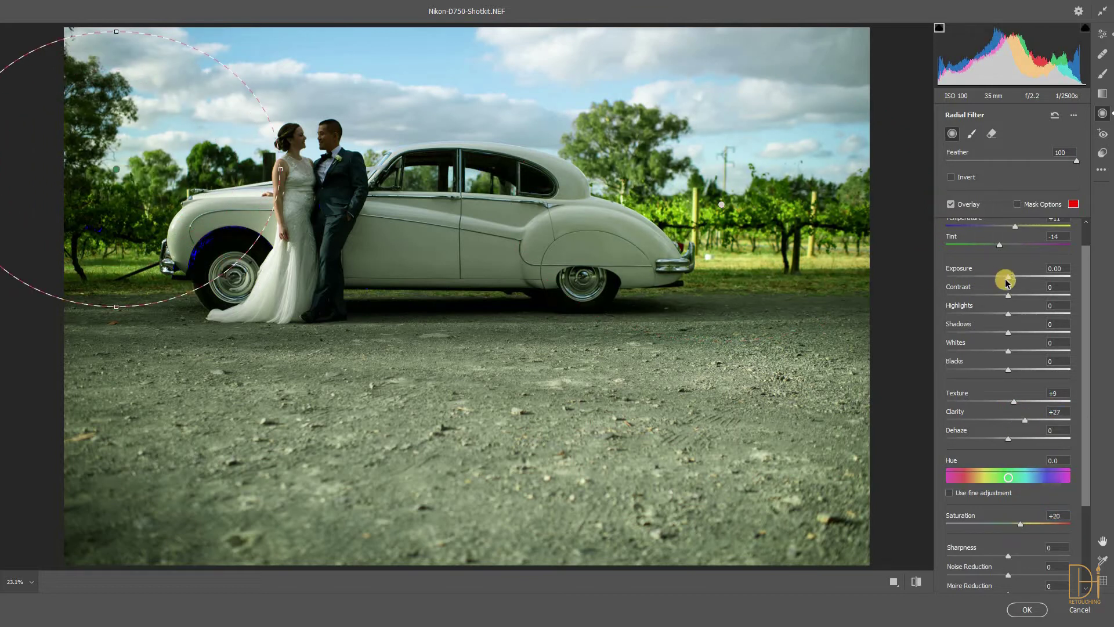
drag(992, 278, 1022, 259)
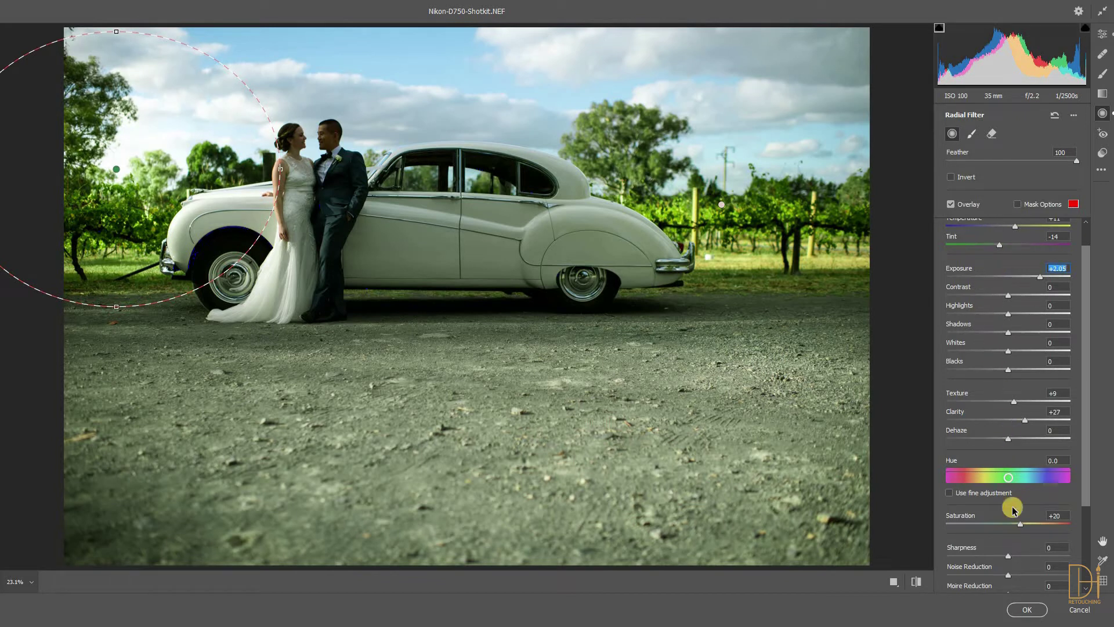
click(976, 562)
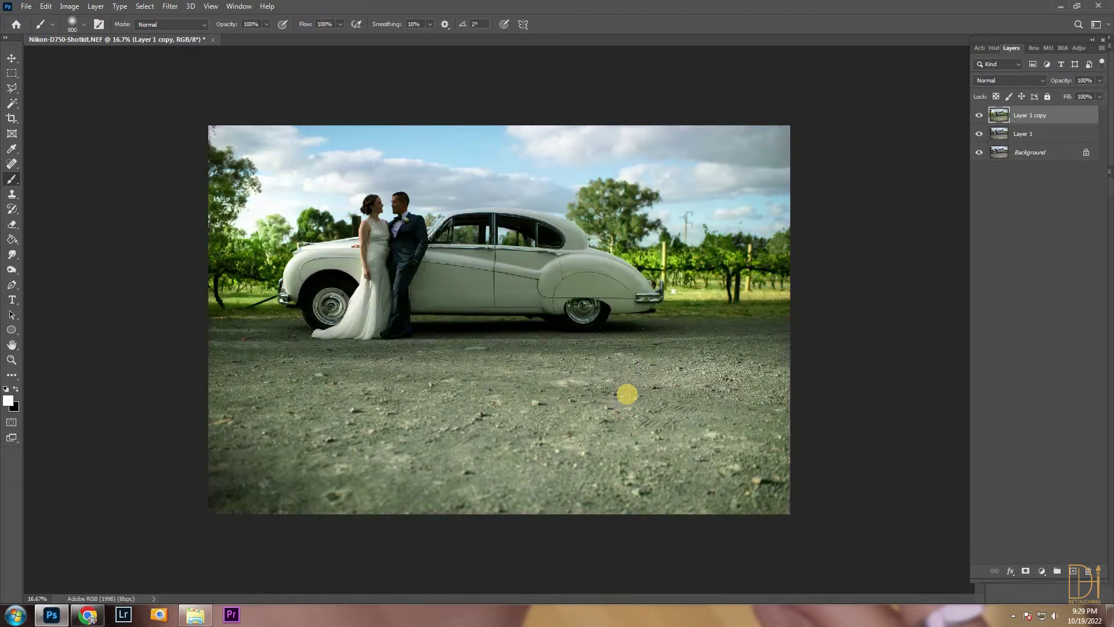
Step: Hide the green-toned Layer 1 copy with a black mask and reduce the brush to 60 px for the car windows
alt+click(1025, 571)
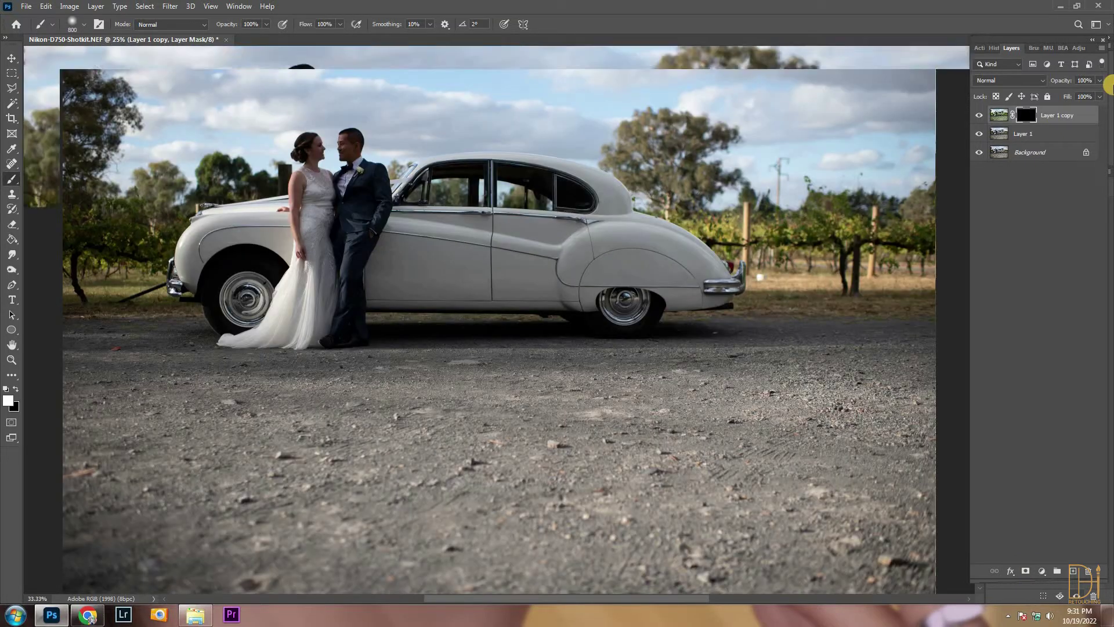
key(ctrl+plus)
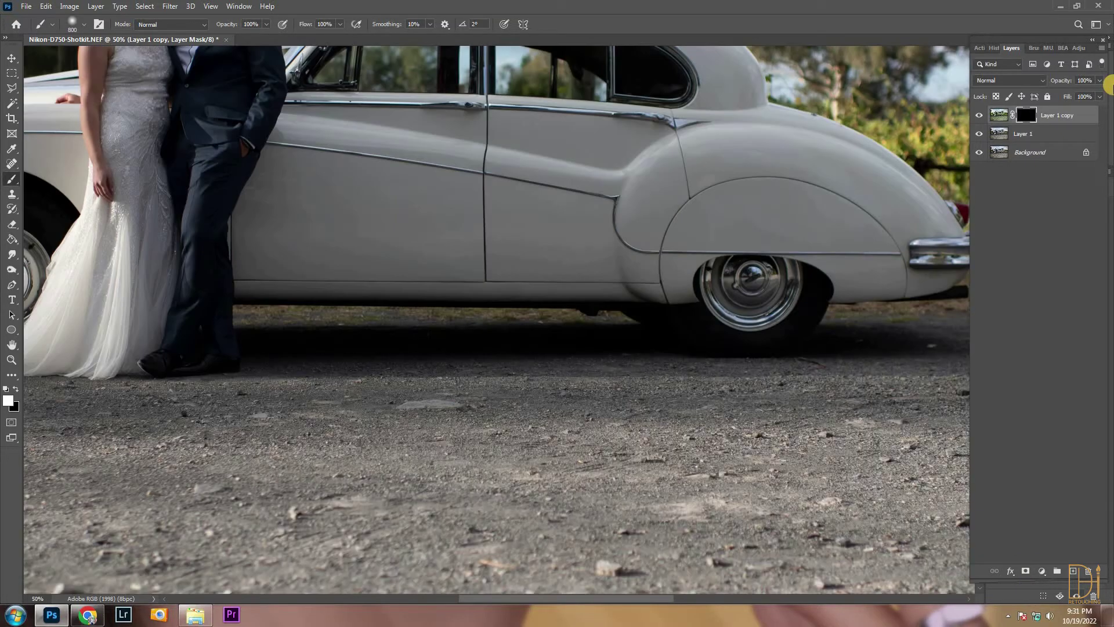
drag(510, 318, 533, 480)
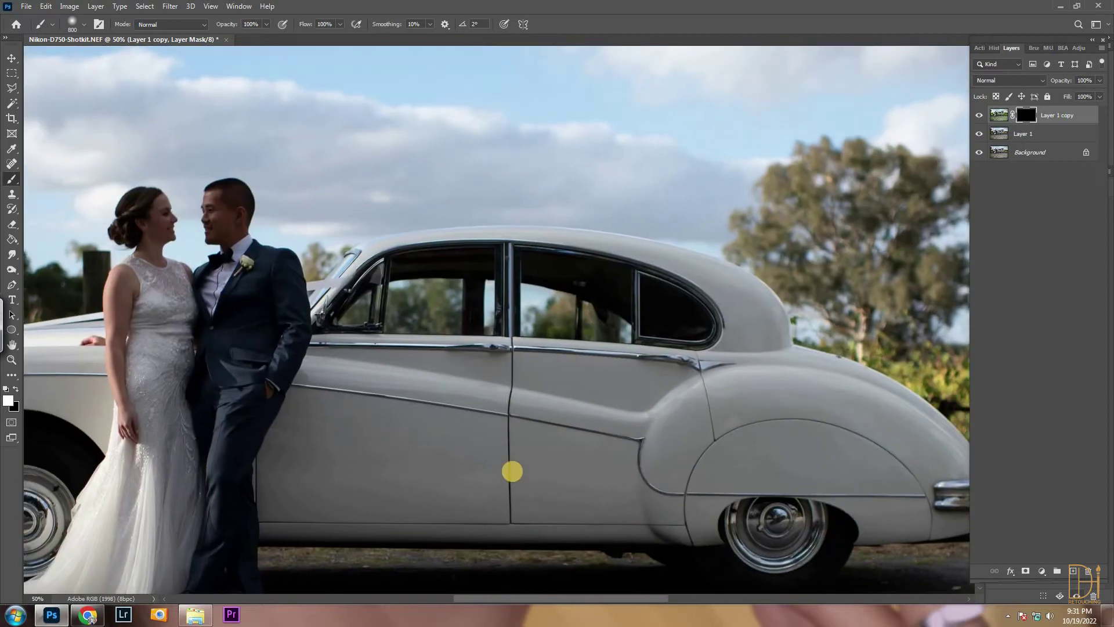
key(bracketleft)
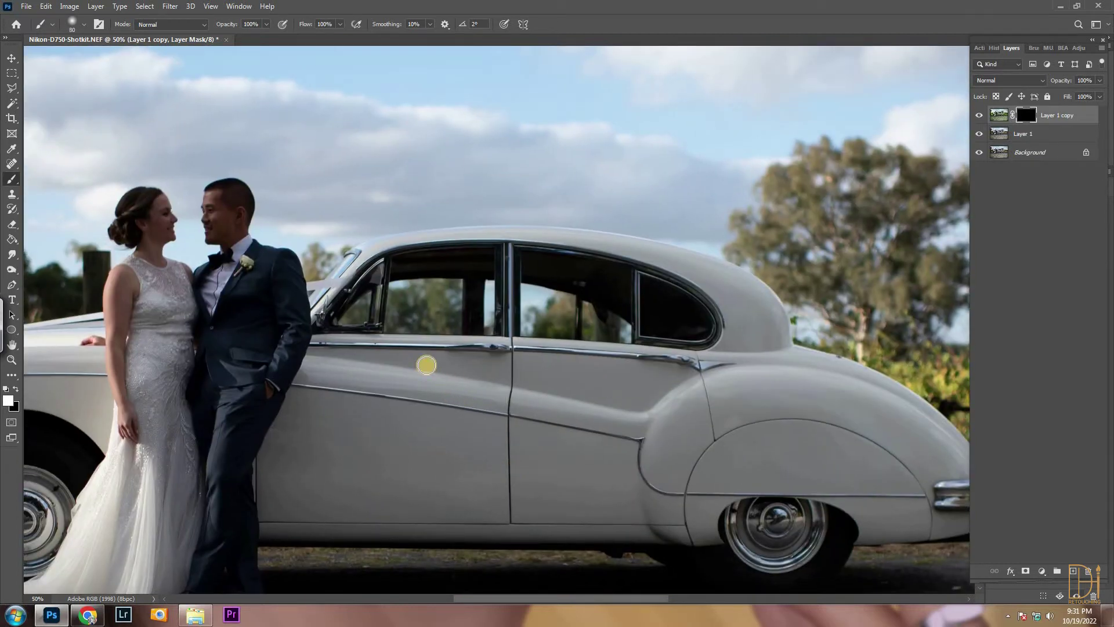
key(ctrl+plus)
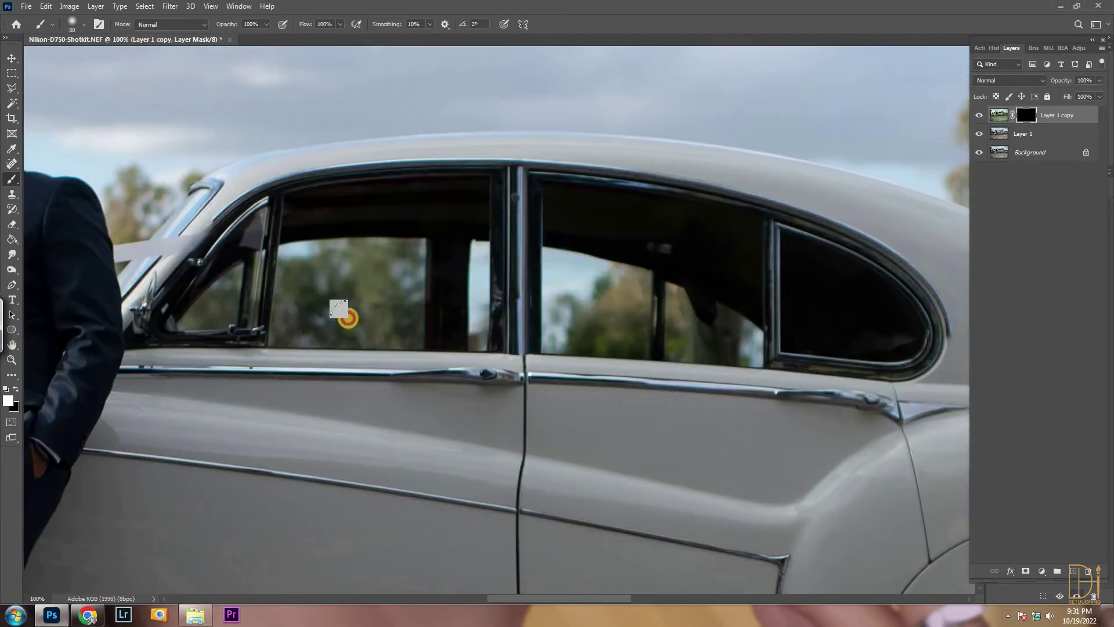
drag(457, 395, 552, 482)
key(bracketleft)
key(bracketleft)
key(bracketleft)
key(bracketleft)
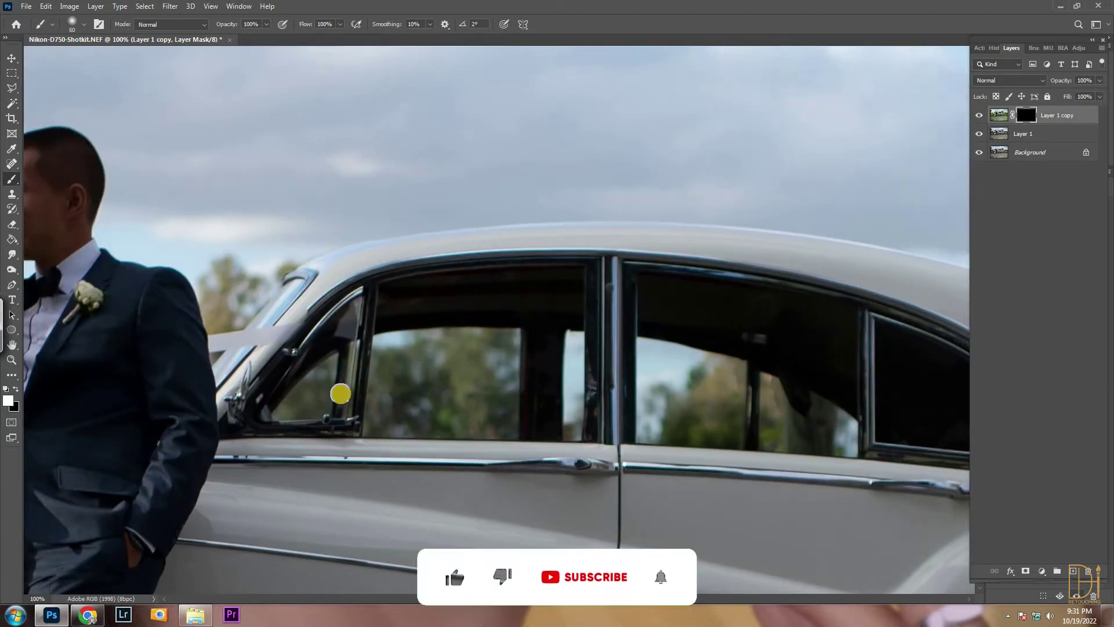
Step: Paint white on the mask over the foliage seen through the car's windows
drag(286, 404, 296, 406)
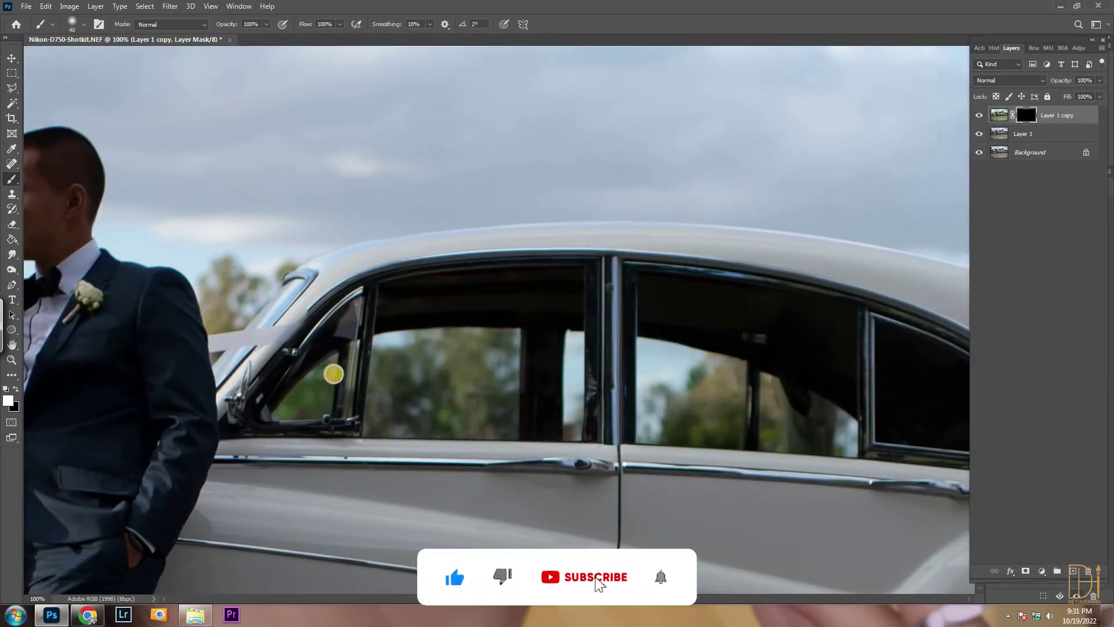
mouse_move(333, 361)
mouse_down()
mouse_move(375, 411)
mouse_move(435, 427)
mouse_move(398, 378)
mouse_move(437, 357)
mouse_move(505, 406)
mouse_move(491, 390)
mouse_up()
key(bracketright)
key(bracketright)
key(bracketright)
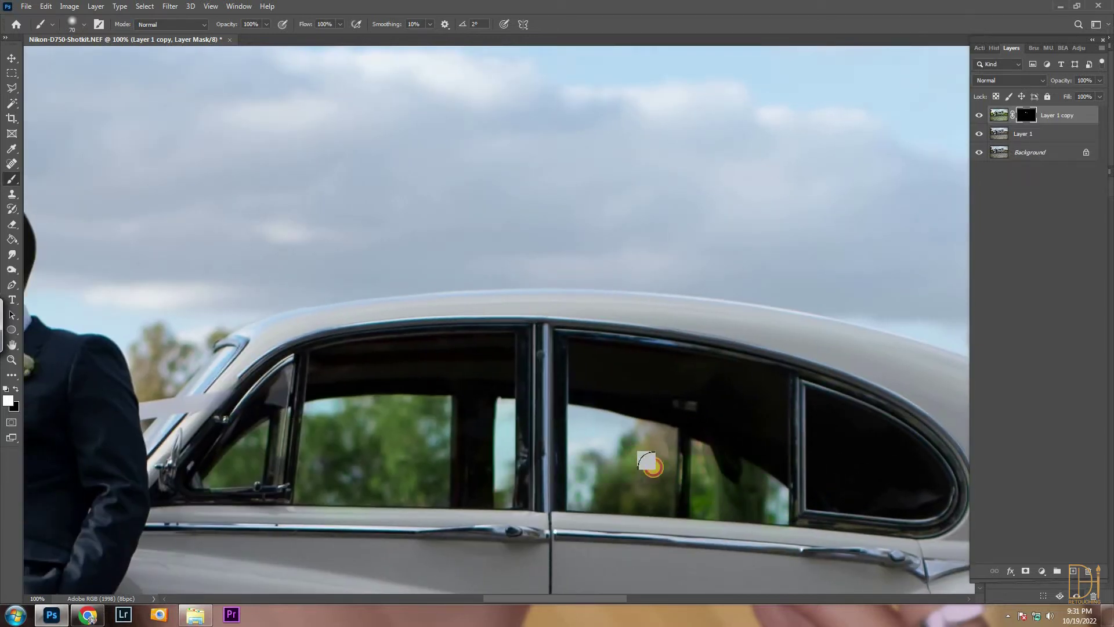
drag(659, 428, 284, 311)
Step: Reveal the green tones on the large tree behind the car's rear by painting its foliage on the mask
mouse_move(420, 139)
mouse_down()
mouse_move(315, 122)
mouse_move(216, 189)
mouse_up()
mouse_move(203, 252)
mouse_down()
mouse_move(226, 258)
mouse_move(271, 229)
mouse_move(295, 329)
mouse_move(327, 353)
mouse_up()
mouse_move(400, 349)
mouse_down()
mouse_move(267, 310)
mouse_move(197, 269)
mouse_move(178, 161)
mouse_move(218, 263)
mouse_up()
key(])
key(])
key(])
key(])
key(])
drag(197, 217, 214, 176)
mouse_move(290, 247)
mouse_down()
mouse_move(147, 231)
mouse_move(195, 213)
mouse_up()
mouse_move(196, 214)
mouse_down()
mouse_move(157, 144)
mouse_move(296, 112)
mouse_move(257, 228)
mouse_up()
mouse_move(256, 229)
mouse_down()
mouse_move(248, 200)
mouse_move(211, 168)
mouse_up()
Step: Enlarge the brush to 400 px and paint the rest of the large tree's crown on the mask
key(])
key(])
key(])
key(])
key(])
key(])
mouse_move(219, 284)
mouse_down()
mouse_move(246, 281)
mouse_move(313, 194)
mouse_up()
drag(419, 144, 397, 204)
drag(271, 167, 180, 74)
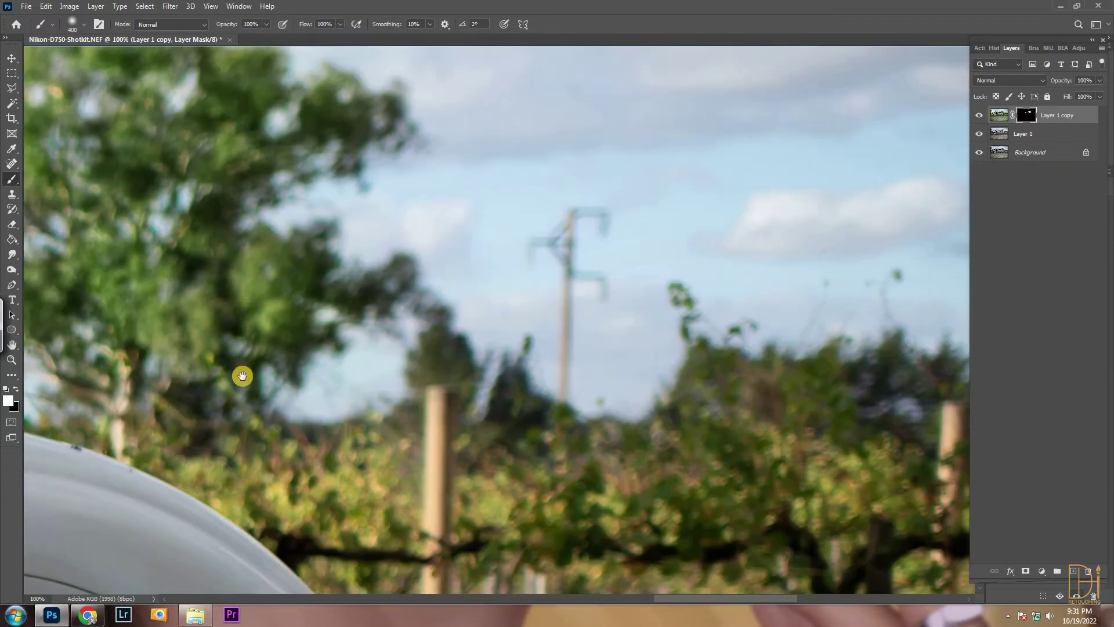
Step: Paint the vines and bushes behind the car's rear on the mask with a 200 px brush
drag(243, 377, 230, 315)
key([)
key([)
key([)
key([)
mouse_move(232, 401)
mouse_down()
mouse_move(127, 355)
mouse_move(218, 316)
mouse_move(369, 326)
mouse_up()
mouse_move(474, 370)
mouse_down()
mouse_move(343, 288)
mouse_move(319, 396)
mouse_up()
drag(300, 406, 241, 313)
drag(351, 246, 224, 207)
drag(338, 221, 246, 296)
drag(392, 170, 274, 228)
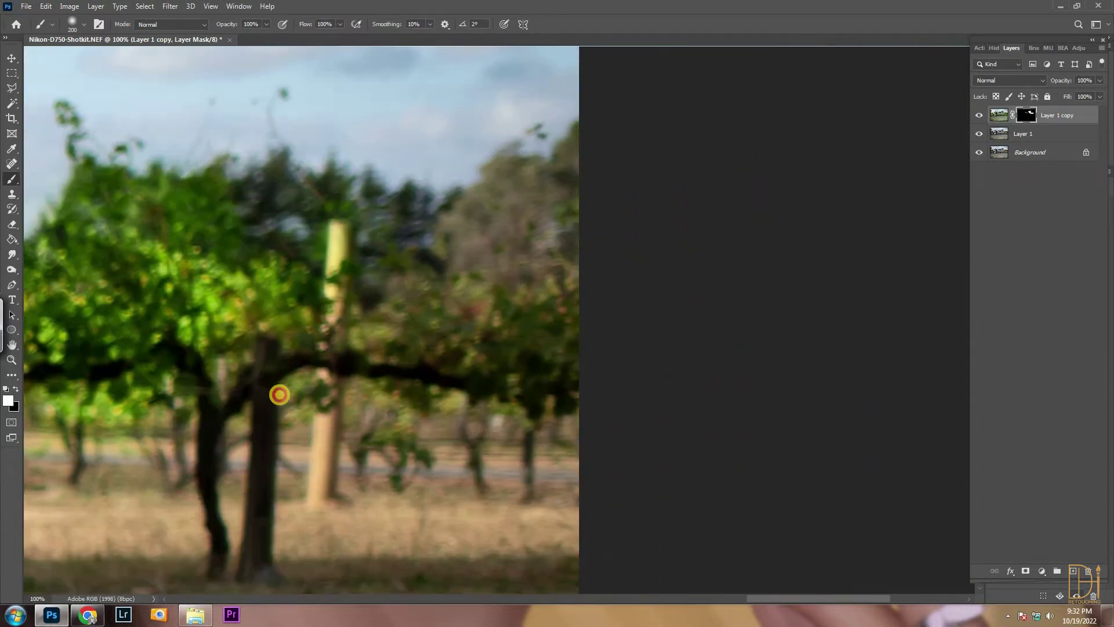
Step: Paint the remaining vines and trees up to the photo's right edge on the mask
drag(192, 256, 65, 227)
drag(369, 403, 264, 358)
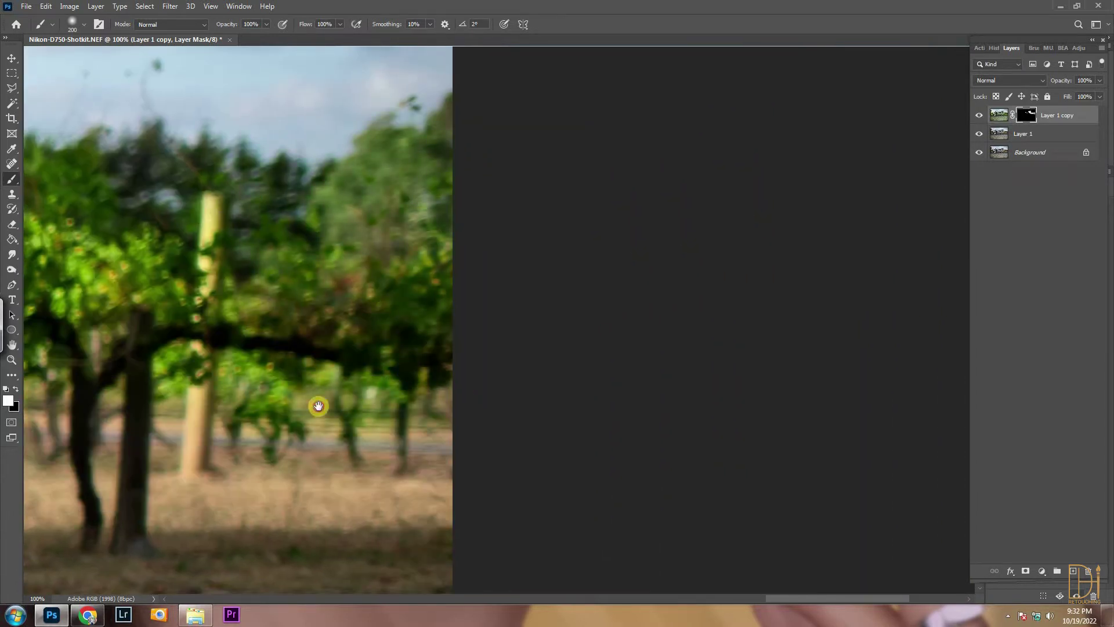
drag(254, 179, 348, 254)
drag(203, 275, 325, 338)
drag(150, 318, 280, 343)
drag(168, 191, 270, 285)
drag(286, 581, 246, 250)
drag(363, 329, 220, 191)
key(ctrl+minus)
key(ctrl+minus)
key(ctrl+minus)
key(ctrl+minus)
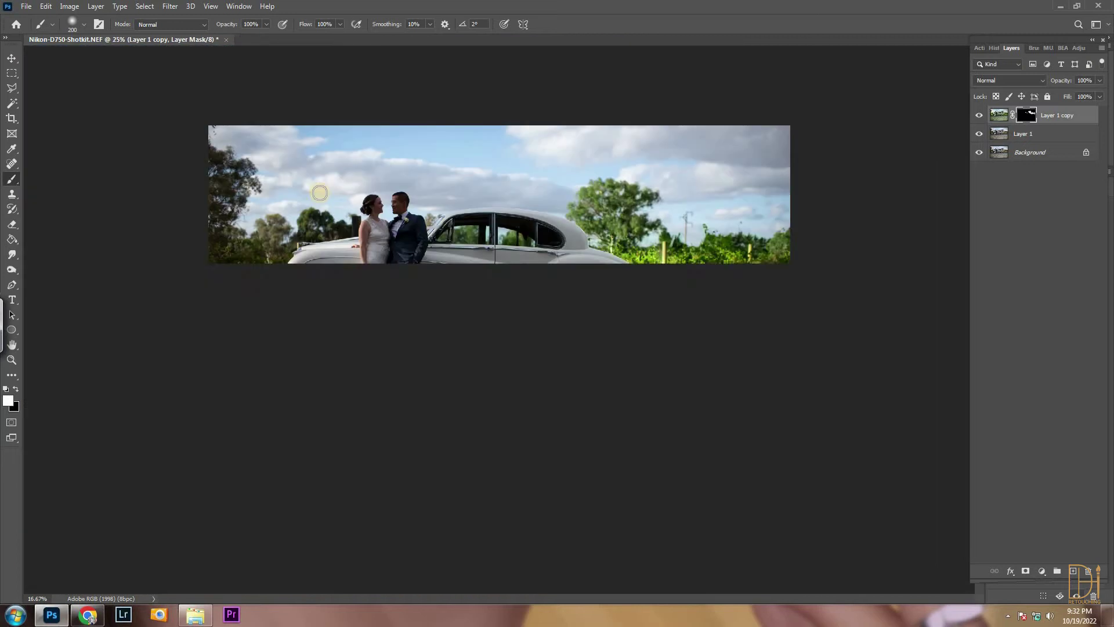
Step: Paint the tall tree and the vines at the photo's left edge on the mask
key(ctrl+plus)
key(ctrl+plus)
key(ctrl+plus)
mouse_move(218, 231)
mouse_down()
mouse_move(206, 230)
mouse_move(256, 239)
mouse_up()
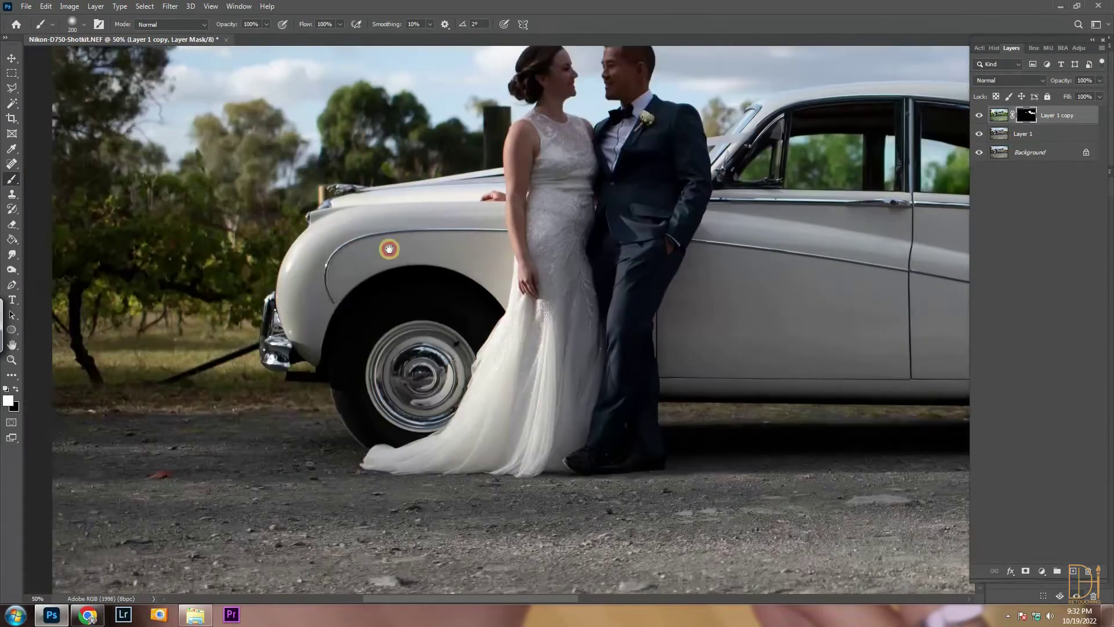
mouse_move(224, 294)
mouse_down()
mouse_move(279, 290)
mouse_move(280, 242)
mouse_move(204, 180)
mouse_up()
mouse_move(241, 143)
mouse_down()
mouse_move(267, 252)
mouse_move(304, 107)
mouse_move(303, 274)
mouse_up()
mouse_move(207, 95)
mouse_down()
mouse_move(229, 184)
mouse_move(306, 140)
mouse_move(366, 214)
mouse_up()
drag(231, 79, 241, 164)
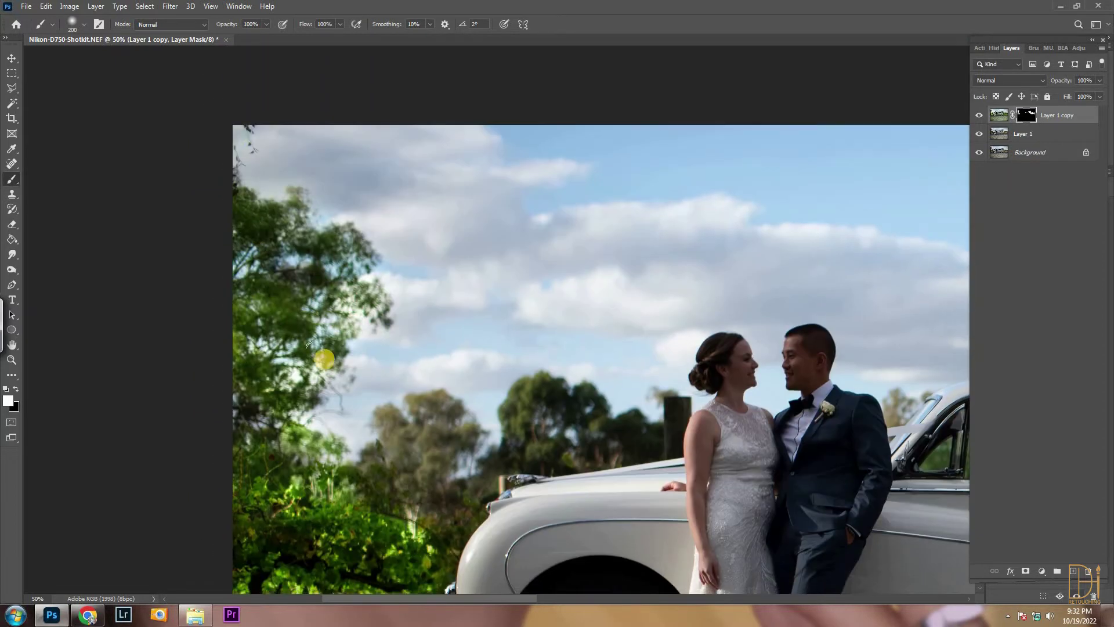
Step: Paint the background trees between the left-edge tree and the couple on the mask
scroll(336, 336, down, 3)
drag(328, 365, 353, 398)
scroll(354, 398, down, 4)
drag(295, 284, 300, 332)
mouse_move(360, 264)
mouse_down()
mouse_move(379, 244)
mouse_move(366, 238)
mouse_up()
Step: Reduce the brush to 175 px and work the mask along the foliage beside the car's front fender
key(ctrl+plus)
key(ctrl+plus)
key(bracketleft)
key(bracketleft)
key(bracketleft)
key(bracketleft)
key(bracketleft)
key(bracketleft)
key(bracketleft)
key(bracketleft)
key(bracketleft)
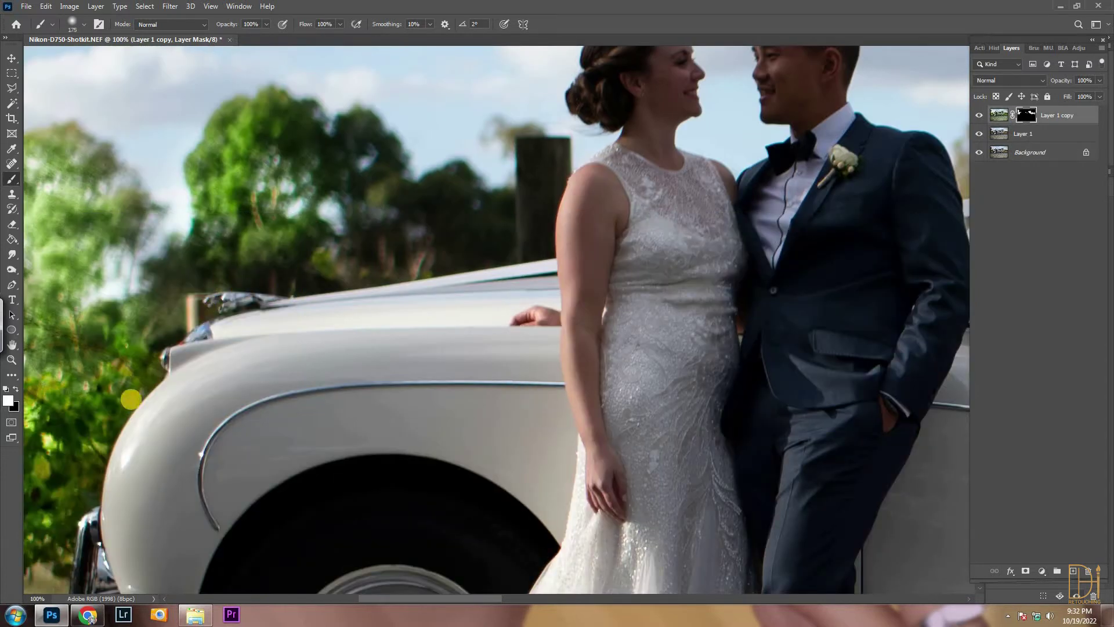
mouse_move(77, 497)
mouse_down()
mouse_move(108, 418)
mouse_move(171, 320)
mouse_move(177, 254)
mouse_move(368, 256)
mouse_up()
Step: Paint the vines and shrubs in front of the car's bumper on the mask, filling the missed patches
key(bracketright)
key(bracketright)
key(bracketright)
key(bracketright)
key(bracketright)
key(bracketright)
key(bracketright)
mouse_move(390, 192)
mouse_down()
mouse_move(498, 205)
mouse_move(316, 290)
mouse_move(276, 219)
mouse_up()
drag(40, 529, 171, 345)
mouse_move(29, 342)
mouse_down()
mouse_move(123, 389)
mouse_move(217, 398)
mouse_up()
drag(231, 163, 269, 239)
drag(277, 284, 341, 172)
click(342, 172)
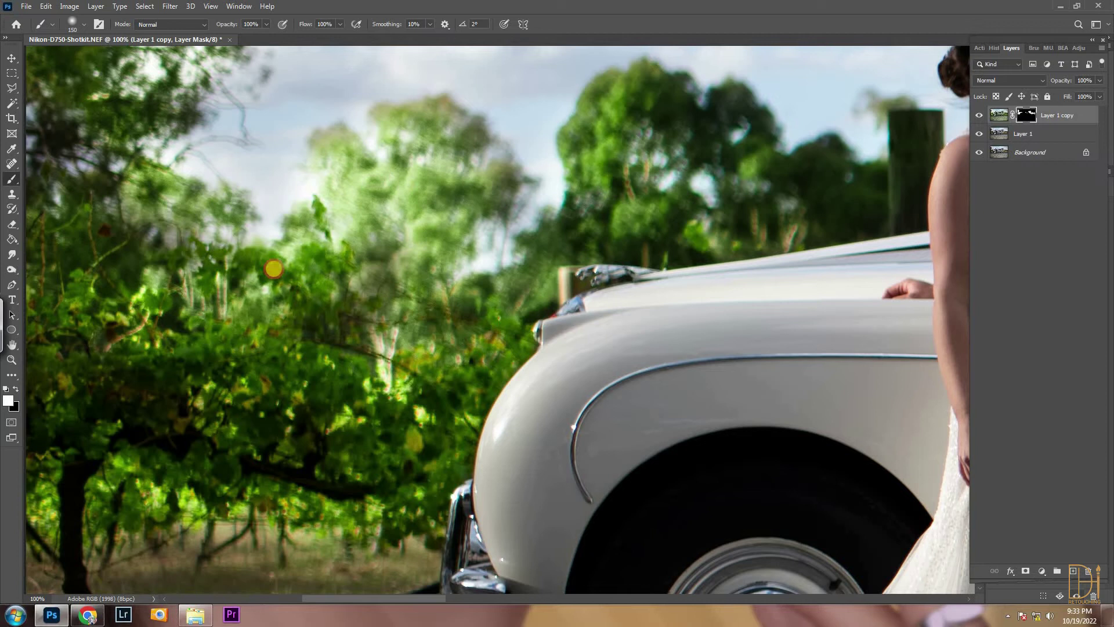
Step: Enlarge the brush to 500 px and paint the remaining dull foliage at the photo's left side on the mask
key(ctrl+minus)
key(ctrl+minus)
key(ctrl+minus)
key(bracketright)
key(bracketright)
key(bracketright)
key(bracketright)
key(bracketright)
key(bracketright)
click(345, 295)
mouse_move(345, 295)
mouse_down()
mouse_move(343, 184)
mouse_move(396, 323)
mouse_move(423, 342)
mouse_up()
key(bracketright)
key(ctrl+minus)
key(ctrl+minus)
key(ctrl+minus)
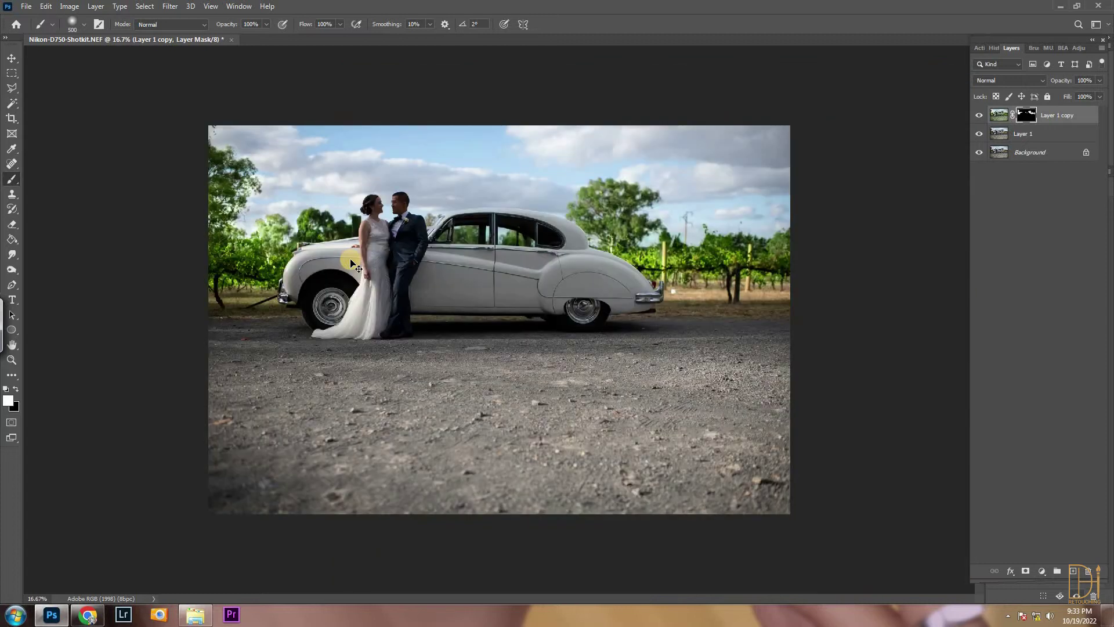
Step: Merge the masked green layer into Layer 1, duplicate the result and open the copy in the Camera Raw Filter
key(ctrl+plus)
key(ctrl+z)
key(ctrl+z)
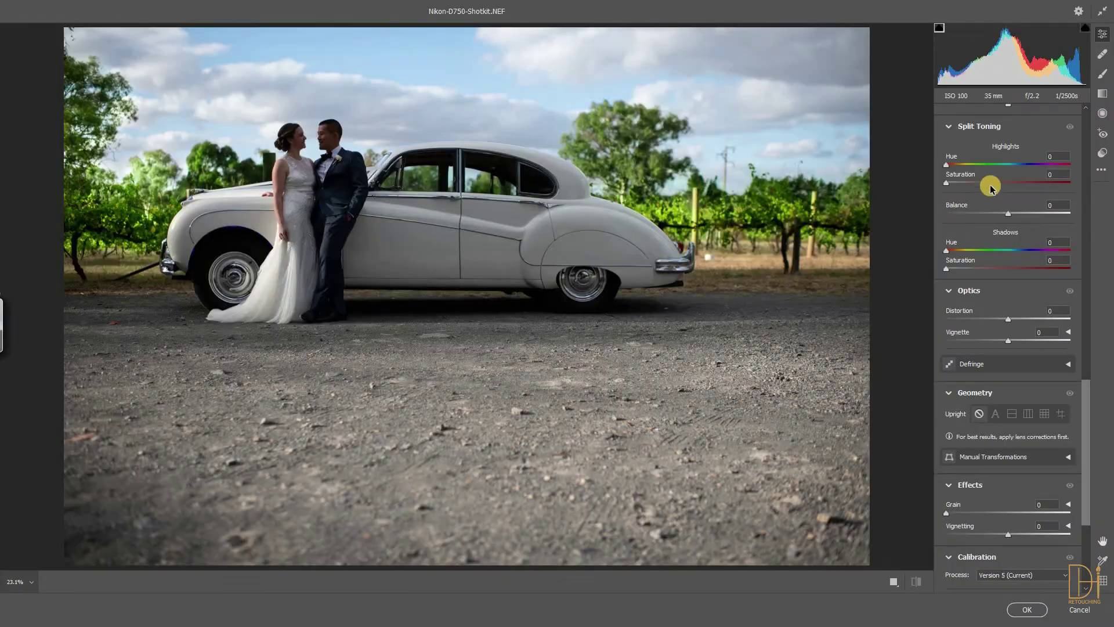
Step: Tint the highlights with Split Toning, setting Hue to 200 and Saturation to 17
click(1015, 164)
drag(947, 182, 967, 182)
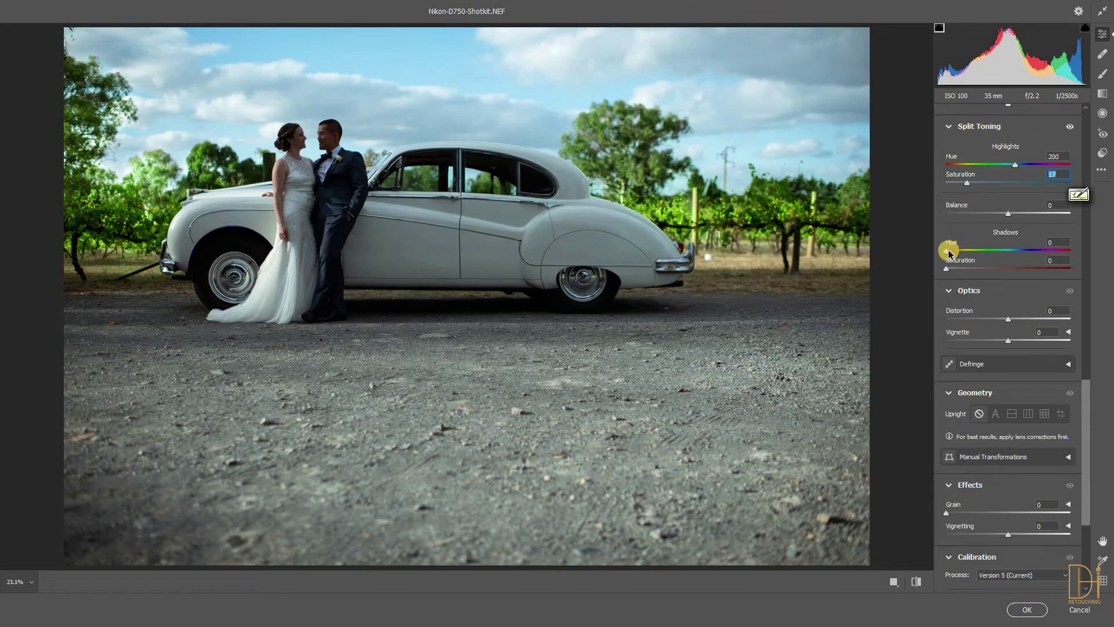
Step: In the Color Mixer, slightly lower Blues luminance, raise Blues saturation to +40 and shift the Aquas hue toward blue
scroll(1062, 290, up, 8)
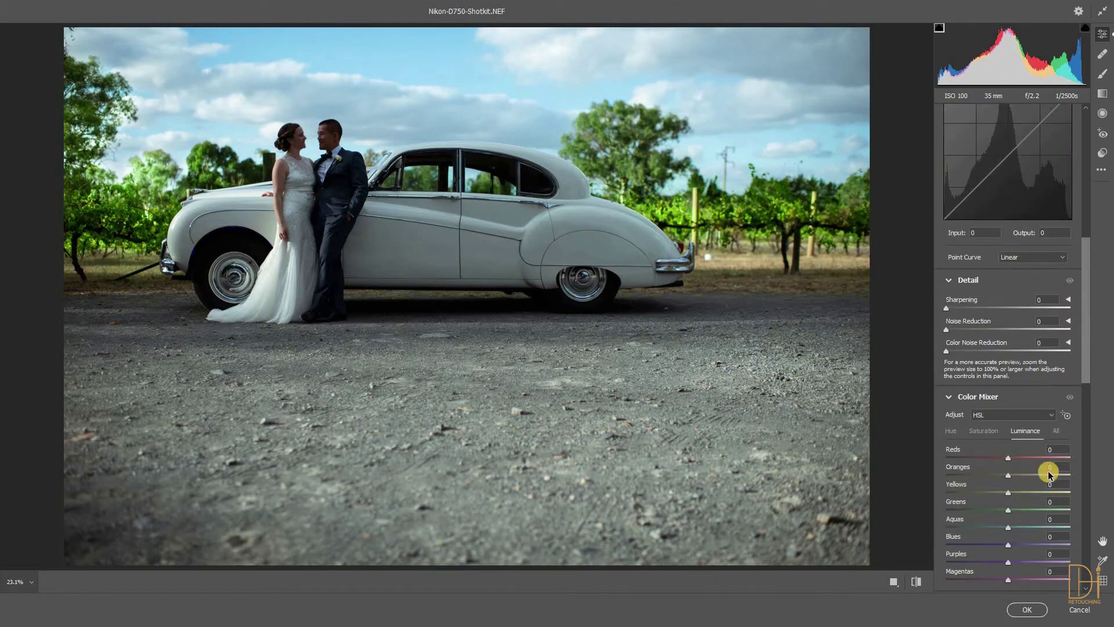
drag(1002, 546, 1002, 544)
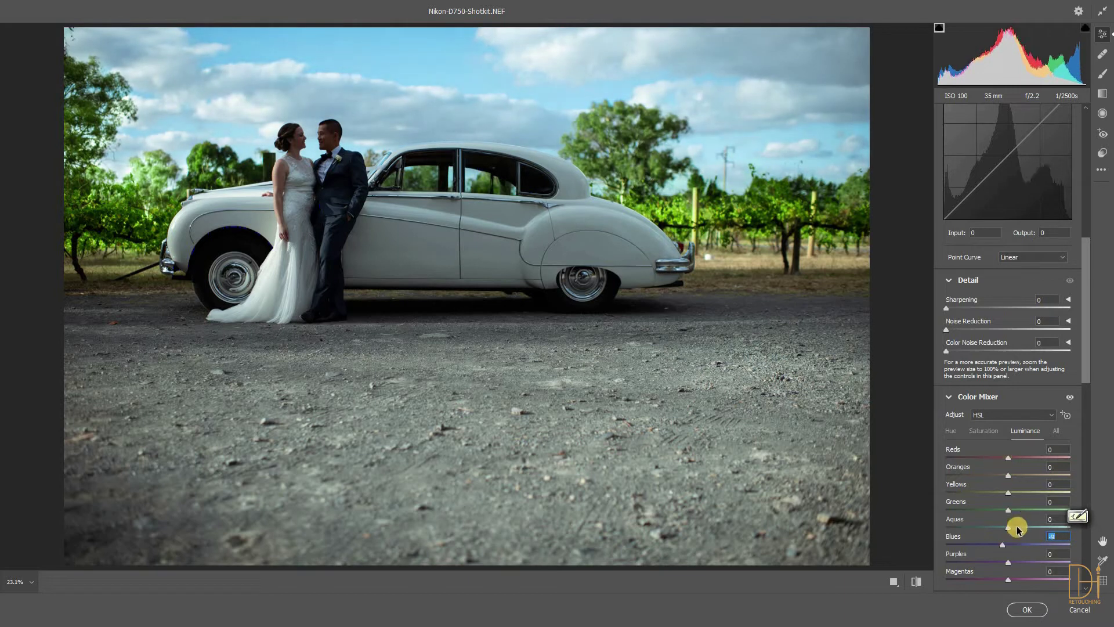
click(985, 432)
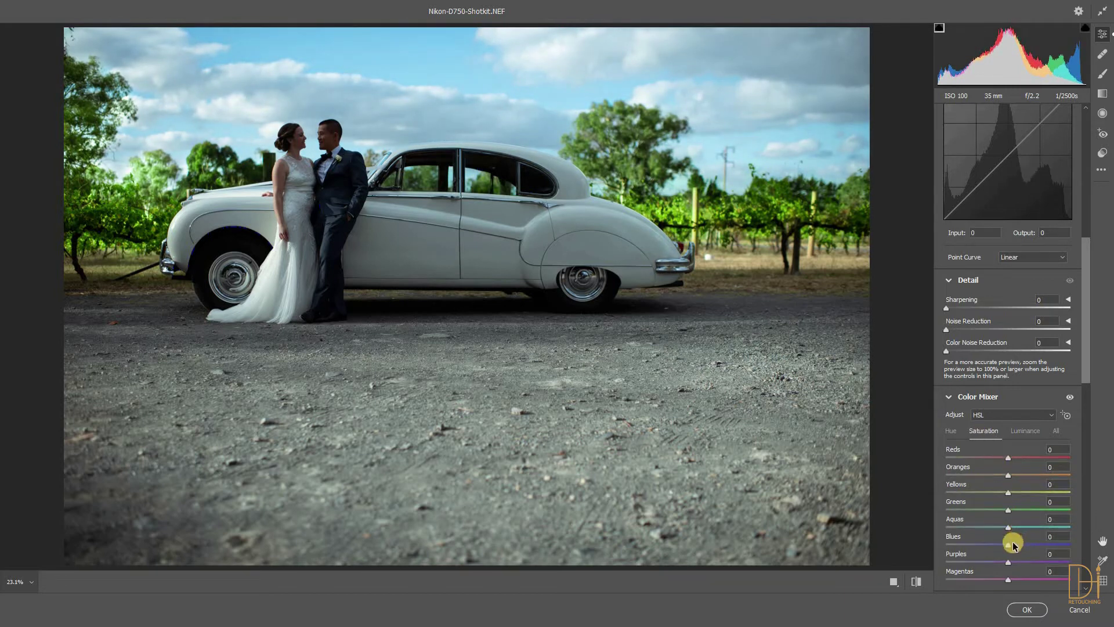
drag(1013, 546, 1033, 544)
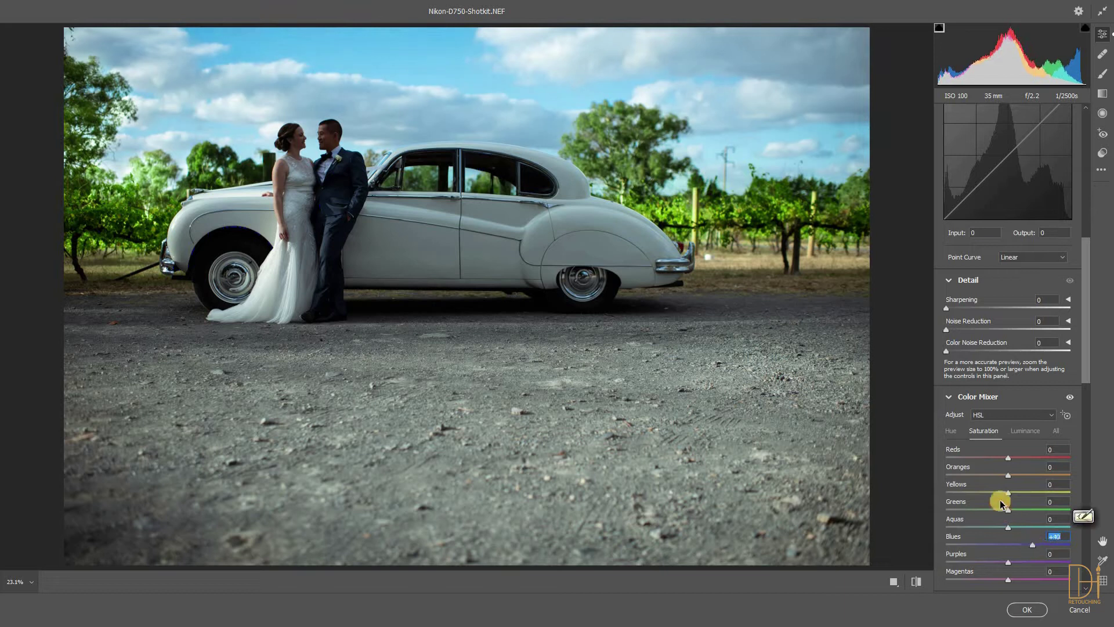
click(955, 434)
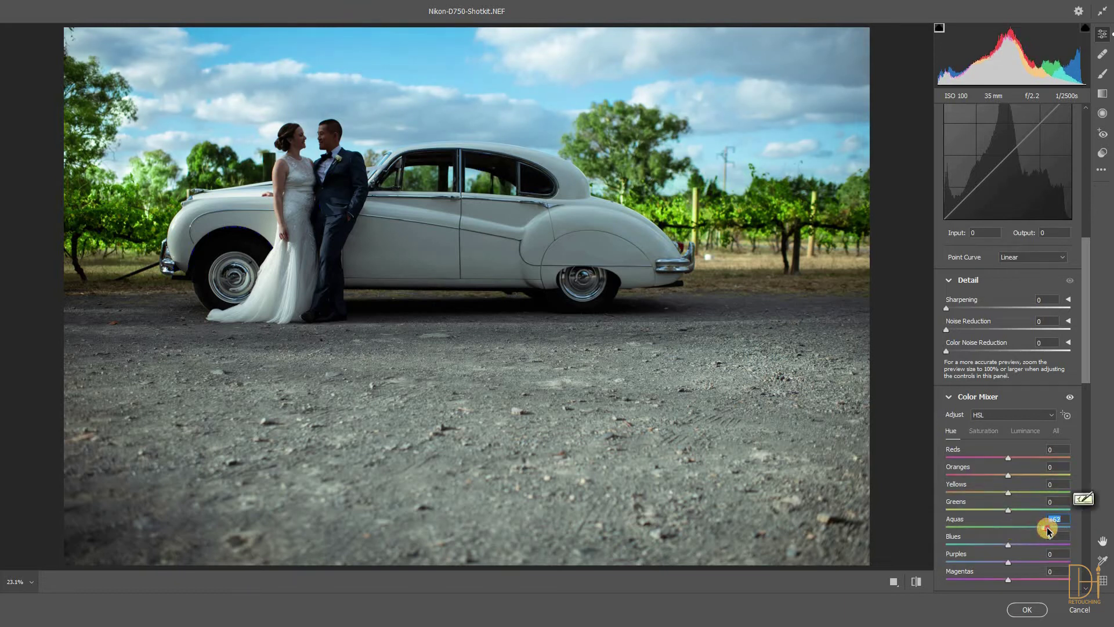
Step: Set Vibrance to +21 and Temperature to -12, and apply the Camera Raw adjustments
drag(1087, 346, 1081, 247)
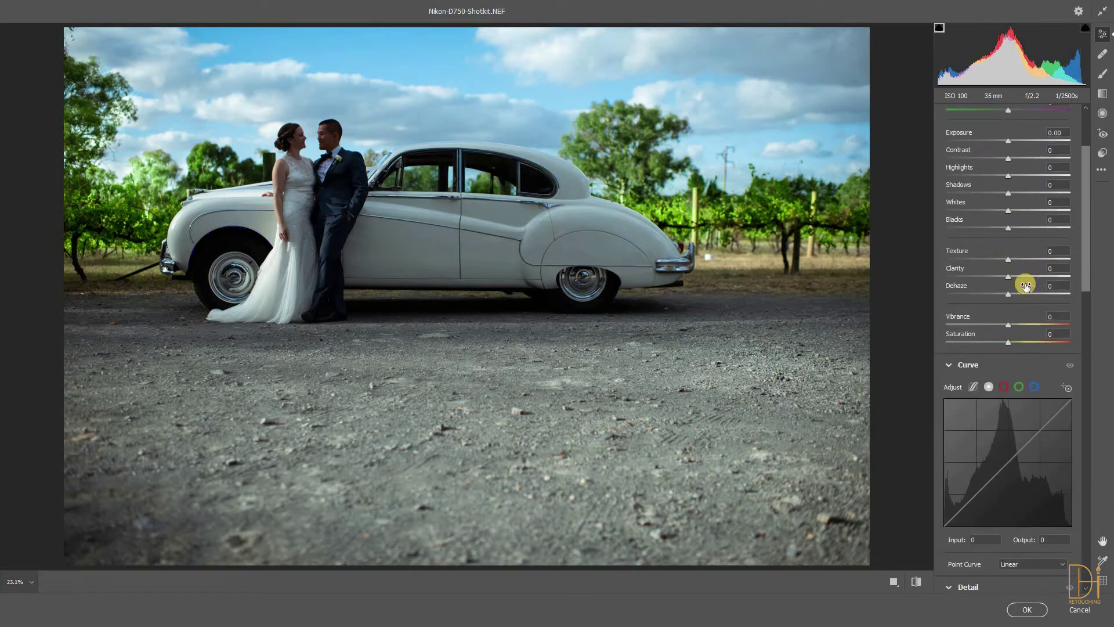
drag(1014, 326, 1020, 322)
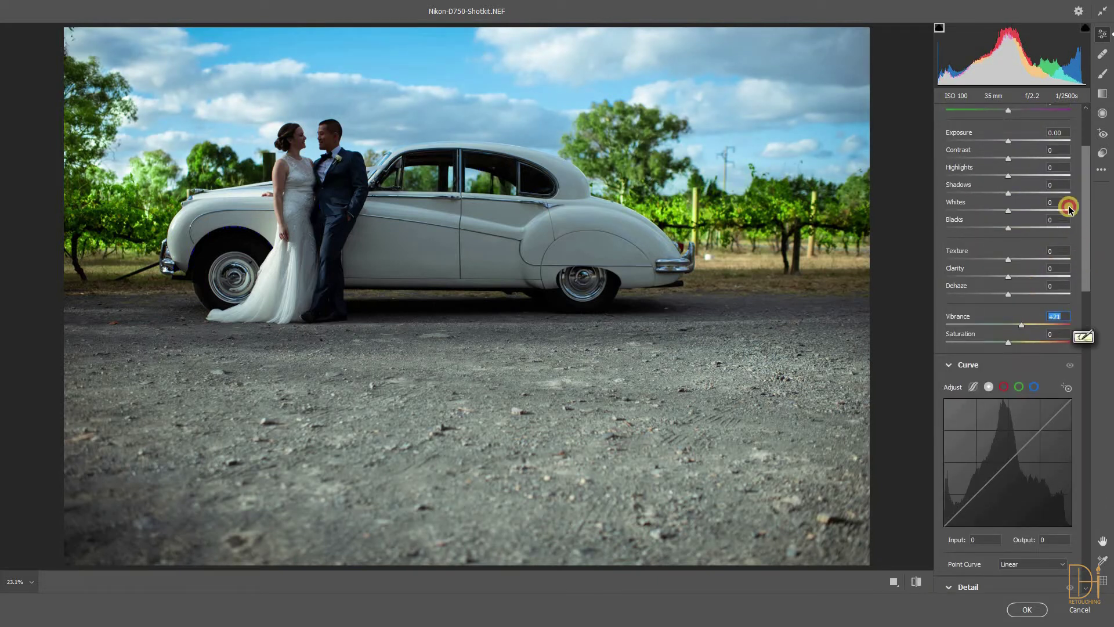
scroll(1068, 209, up, 3)
drag(1008, 206, 1000, 204)
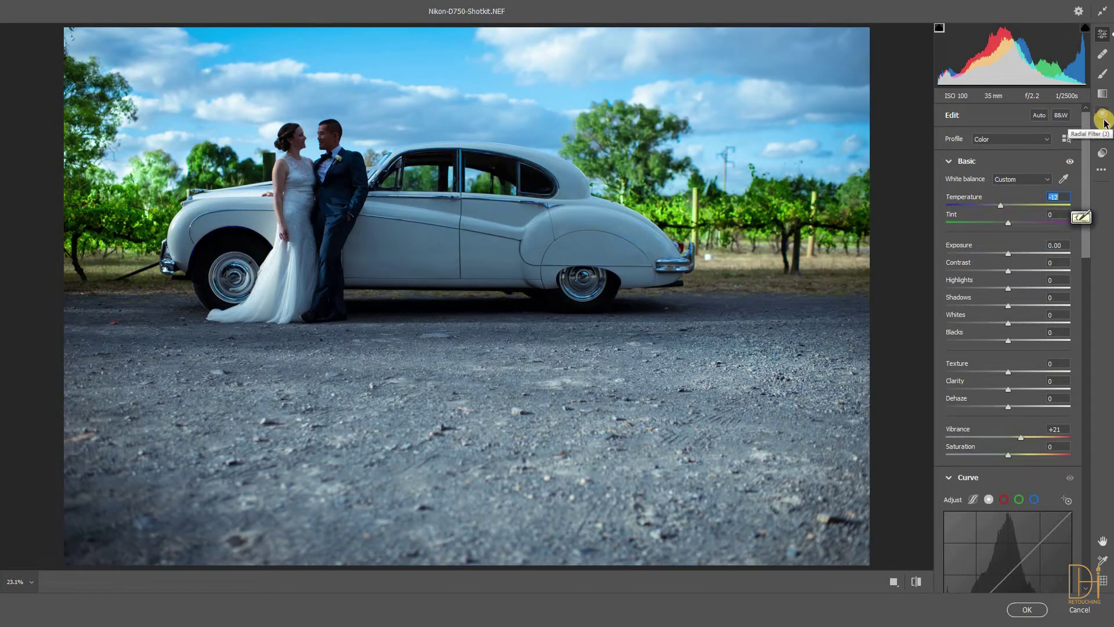
click(1024, 608)
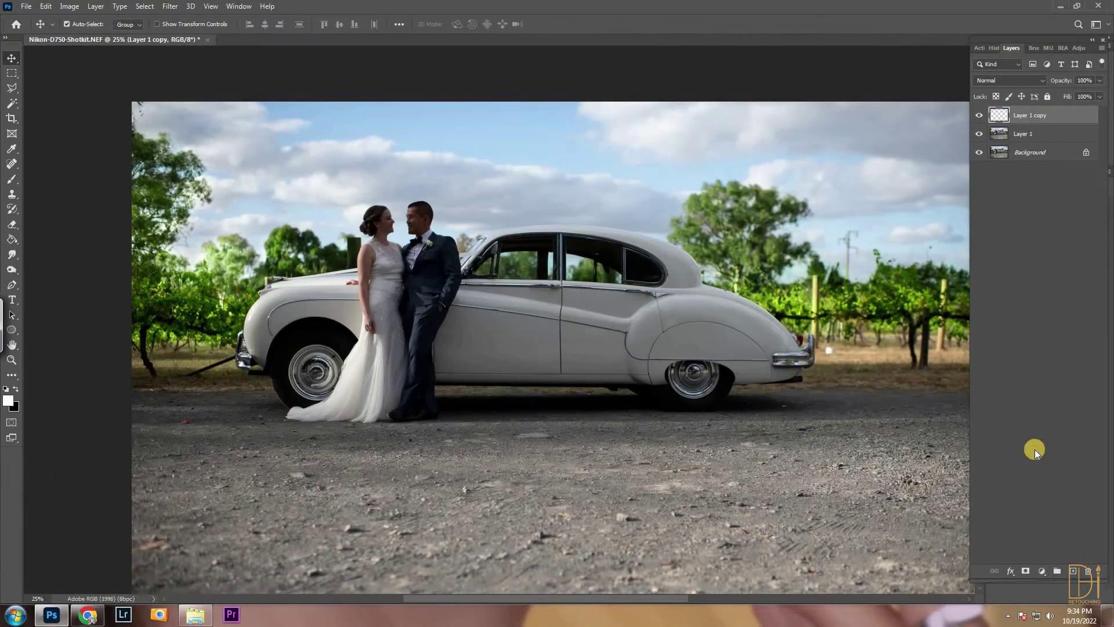
Step: Add a black mask to the blue-toned layer and paint the sky around and above the couple in white with a 500 px brush
alt+click(1026, 570)
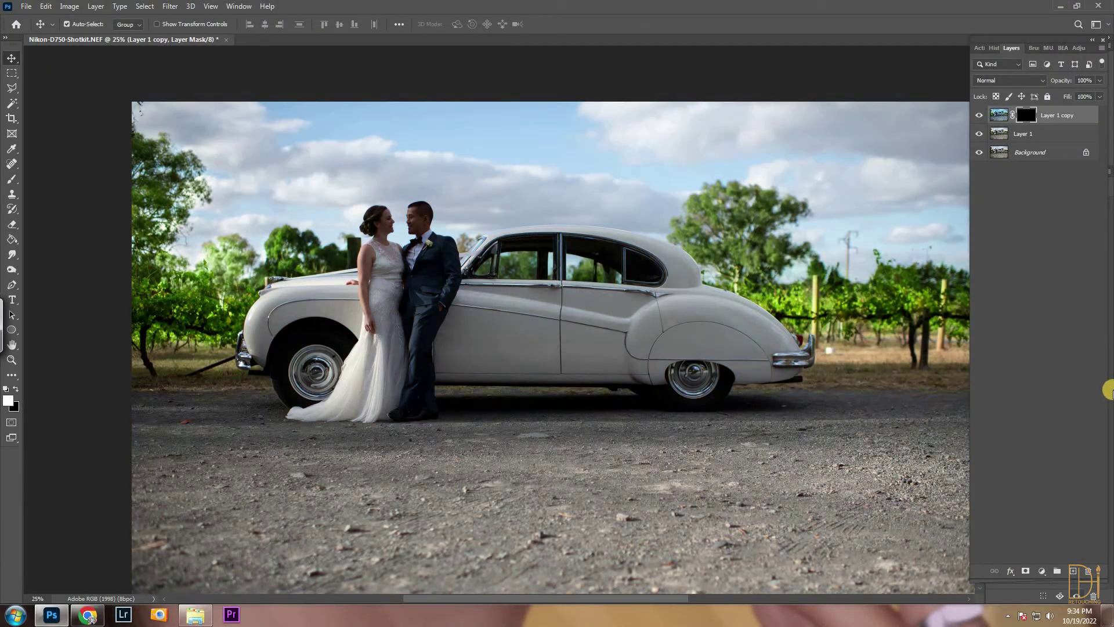
key(b)
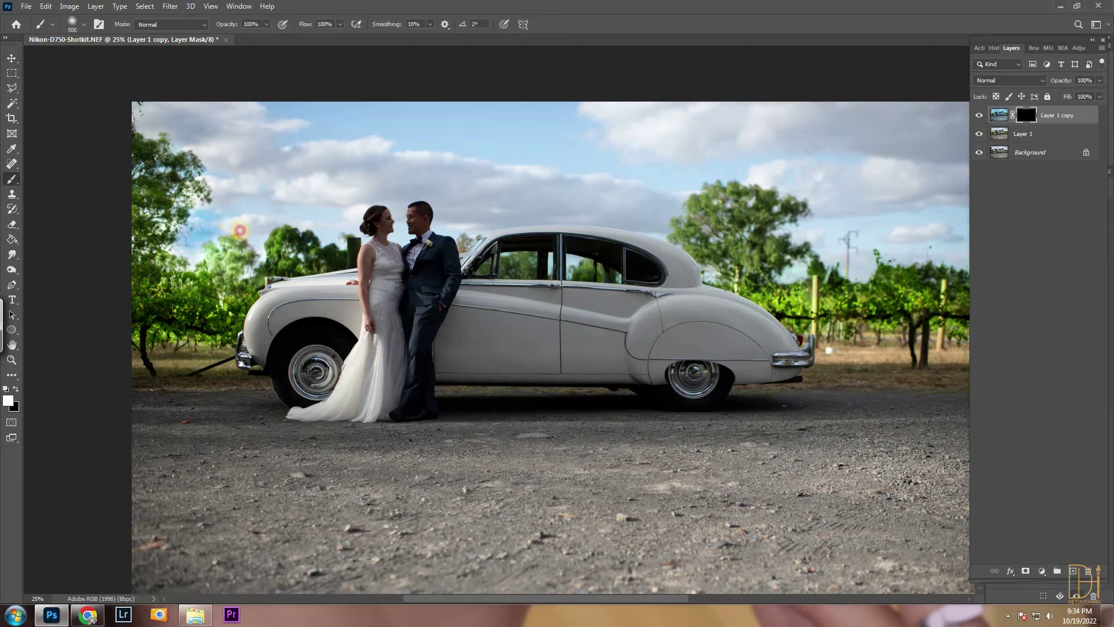
drag(250, 235, 307, 210)
mouse_move(321, 202)
mouse_down()
mouse_move(246, 176)
mouse_move(214, 117)
mouse_move(141, 97)
mouse_move(174, 94)
mouse_up()
mouse_move(244, 114)
mouse_down()
mouse_move(378, 147)
mouse_move(719, 128)
mouse_up()
drag(716, 169, 527, 165)
Step: Paint the sky above the car and around the tree behind it on the mask
key(ctrl+plus)
mouse_move(449, 152)
mouse_down()
mouse_move(458, 104)
mouse_move(635, 239)
mouse_move(787, 187)
mouse_up()
mouse_move(895, 114)
mouse_down()
mouse_move(744, 91)
mouse_move(755, 174)
mouse_move(746, 246)
mouse_move(587, 127)
mouse_up()
drag(429, 89, 532, 101)
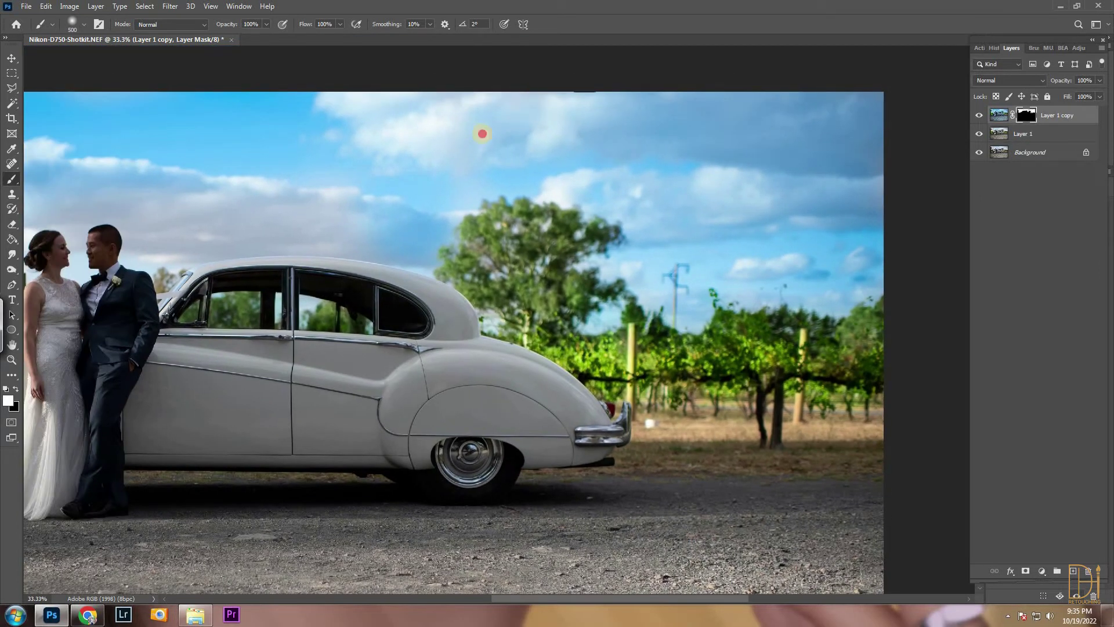
scroll(448, 153, left, 10)
scroll(263, 141, up, 1)
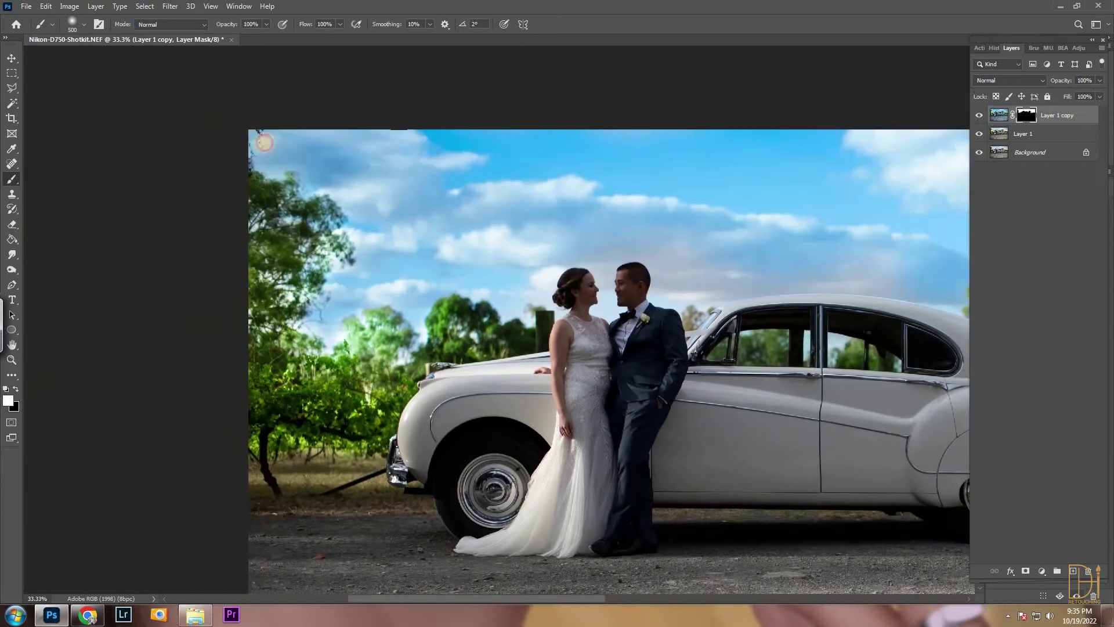
scroll(538, 181, down, 3)
scroll(545, 134, right, 6)
scroll(638, 122, up, 2)
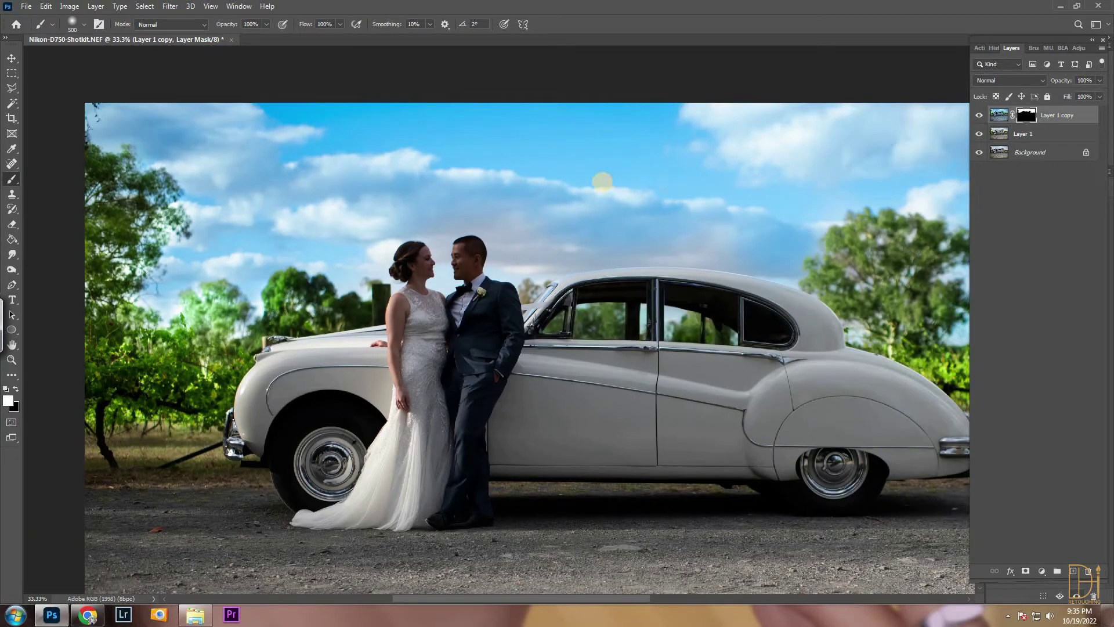
Step: Reduce the brush to 80 px and paint the sky around the groom's head and shoulder on the mask
key(ctrl+plus)
key(ctrl+plus)
key(ctrl+plus)
key(ctrl+plus)
drag(477, 156, 378, 427)
key(bracketleft)
key(bracketleft)
key(bracketleft)
key(bracketleft)
key(bracketleft)
key(bracketleft)
key(bracketleft)
key(bracketleft)
key(bracketleft)
key(bracketleft)
key(bracketleft)
key(bracketleft)
key(bracketleft)
drag(353, 273, 343, 251)
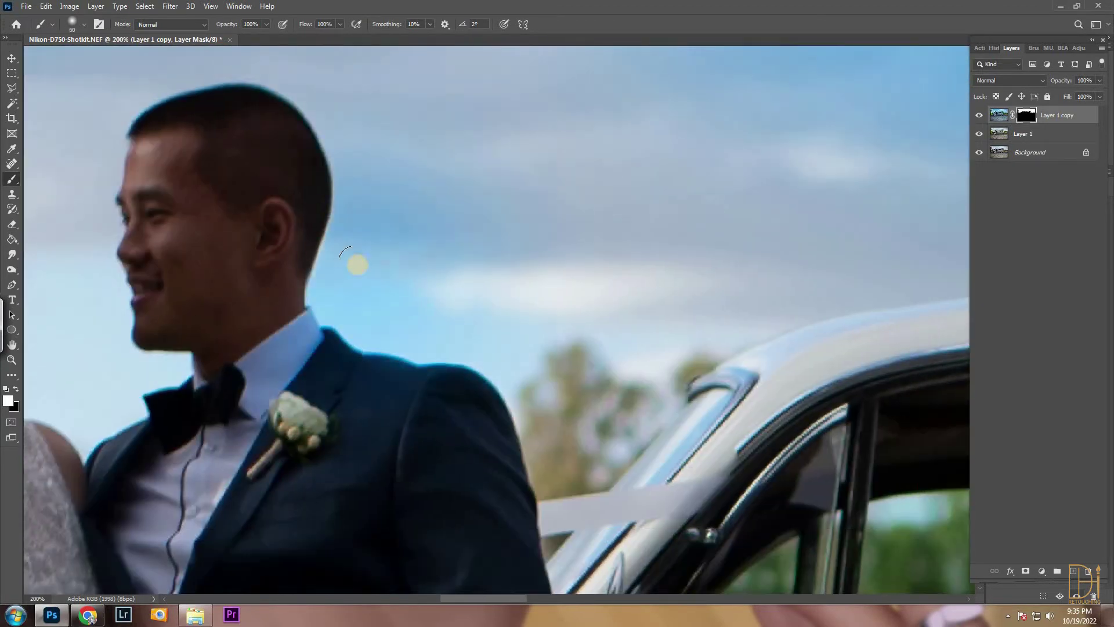
mouse_move(400, 290)
mouse_down()
mouse_move(331, 281)
mouse_move(378, 285)
mouse_move(515, 370)
mouse_move(520, 251)
mouse_up()
mouse_move(601, 410)
mouse_down()
mouse_move(457, 232)
mouse_move(472, 269)
mouse_move(571, 137)
mouse_move(418, 199)
mouse_up()
Step: Enlarge the brush to 125 px and paint the sky just above the car's roof on the mask
scroll(654, 237, right, 3)
key(bracketright)
key(bracketright)
key(bracketright)
key(bracketright)
mouse_move(654, 237)
mouse_down()
mouse_move(463, 304)
mouse_move(393, 304)
mouse_up()
mouse_move(731, 203)
mouse_down()
mouse_move(514, 189)
mouse_move(369, 218)
mouse_up()
mouse_move(615, 260)
mouse_down()
mouse_move(419, 244)
mouse_move(689, 167)
mouse_move(801, 249)
mouse_up()
mouse_move(864, 191)
mouse_down()
mouse_move(623, 176)
mouse_move(310, 226)
mouse_up()
drag(694, 192, 582, 238)
scroll(530, 187, up, 3)
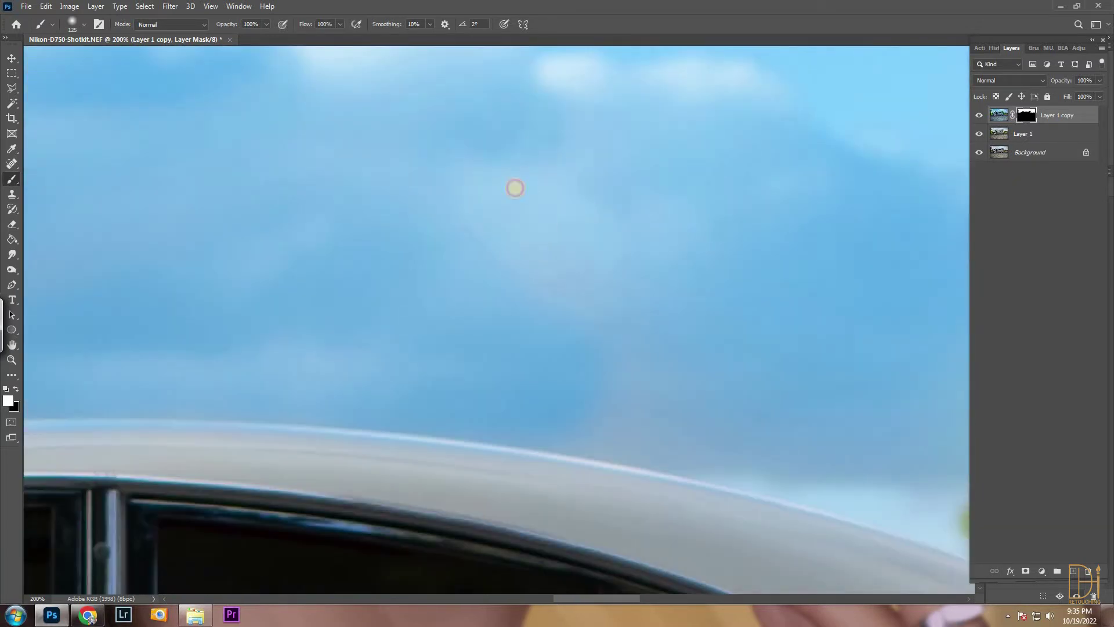
Step: Paint the sky beside the rear of the car's roof and toward the large tree on the mask
key(ctrl+minus)
key(ctrl+minus)
drag(726, 410, 629, 343)
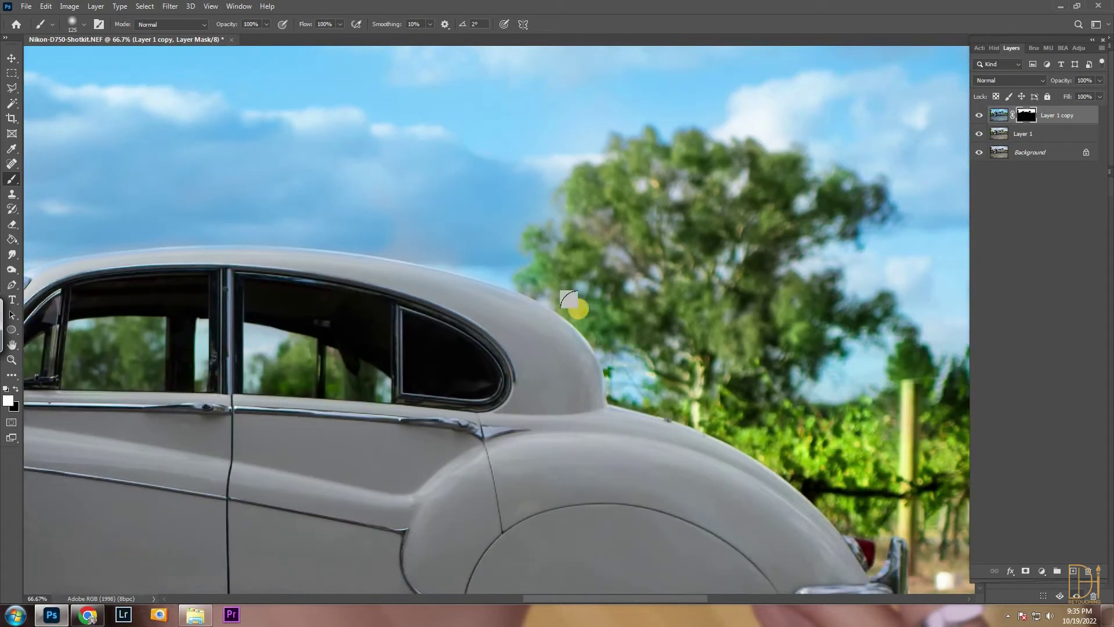
mouse_move(419, 258)
mouse_down()
mouse_move(536, 287)
mouse_move(335, 180)
mouse_up()
drag(170, 137, 724, 281)
Step: Paint the sky between the bride's and groom's faces on the mask
key(ctrl+plus)
key(ctrl+plus)
key(ctrl+plus)
scroll(272, 309, left, 5)
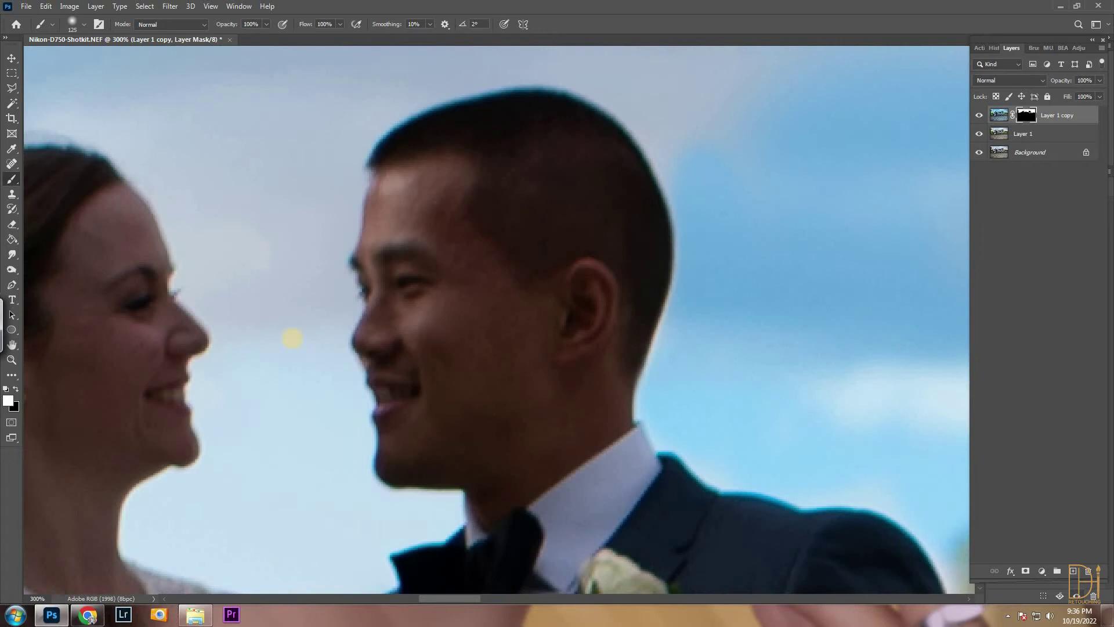
mouse_move(140, 546)
mouse_down()
mouse_move(232, 462)
mouse_move(269, 405)
mouse_move(311, 286)
mouse_move(302, 173)
mouse_move(276, 490)
mouse_move(308, 488)
mouse_up()
mouse_move(308, 489)
mouse_down()
mouse_move(276, 418)
mouse_move(224, 396)
mouse_up()
mouse_move(244, 409)
mouse_down()
mouse_move(383, 417)
mouse_move(444, 339)
mouse_move(371, 244)
mouse_move(349, 174)
mouse_up()
key(bracketright)
key(bracketright)
key(bracketright)
key(bracketright)
key(bracketright)
key(bracketright)
mouse_move(281, 174)
mouse_down()
mouse_move(196, 360)
mouse_move(323, 312)
mouse_move(304, 364)
mouse_up()
drag(274, 184, 290, 344)
mouse_move(273, 296)
mouse_down()
mouse_move(249, 219)
mouse_move(353, 386)
mouse_move(324, 140)
mouse_move(323, 306)
mouse_up()
mouse_move(325, 273)
mouse_down()
mouse_move(604, 194)
mouse_move(651, 236)
mouse_move(513, 130)
mouse_move(222, 290)
mouse_move(430, 320)
mouse_up()
Step: Vary the brush size and paint the sky closely around the bride's hair and shoulder on the mask
key(])
key(])
key(])
key(])
key(])
drag(333, 221, 526, 160)
drag(177, 430, 316, 234)
drag(309, 378, 288, 270)
key([)
key([)
key([)
key([)
drag(372, 272, 462, 326)
key(])
key(])
key(])
key(])
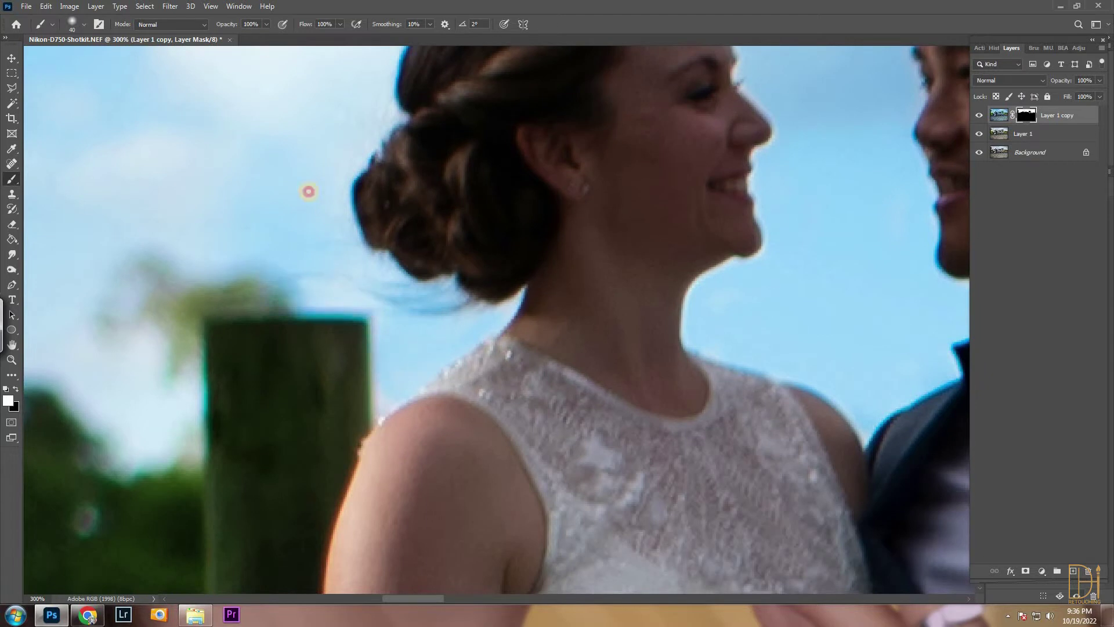
Step: Enlarge the brush to 400 px and up to 900 px, and even out the remaining sky areas on the mask
scroll(267, 450, left, 6)
key(ctrl+0)
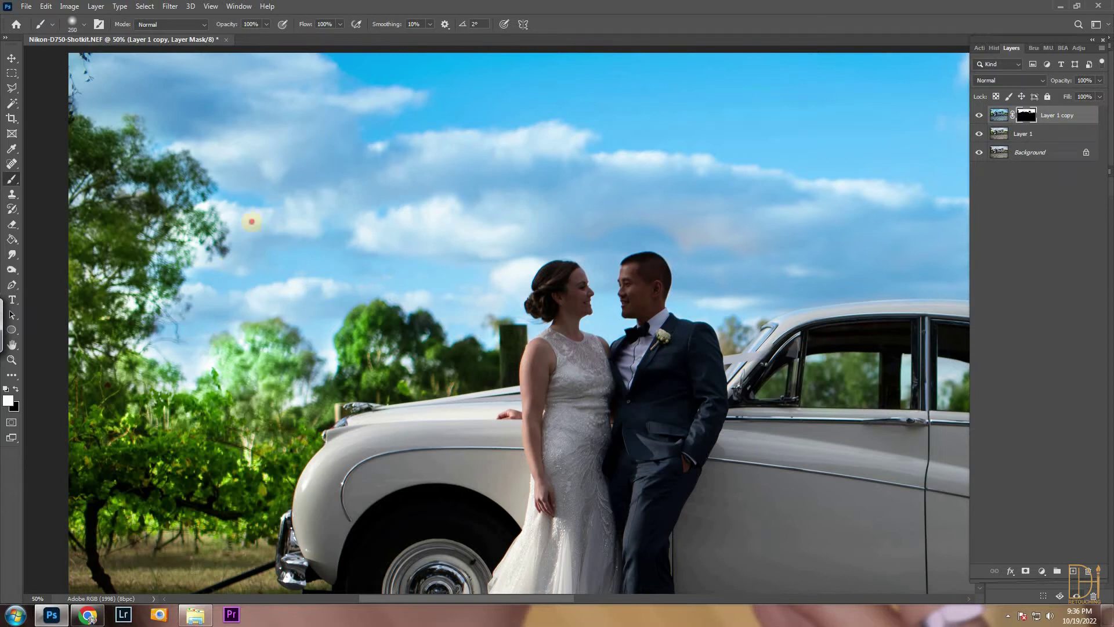
mouse_move(682, 184)
mouse_down()
mouse_move(607, 175)
mouse_move(356, 203)
mouse_up()
drag(801, 149, 675, 282)
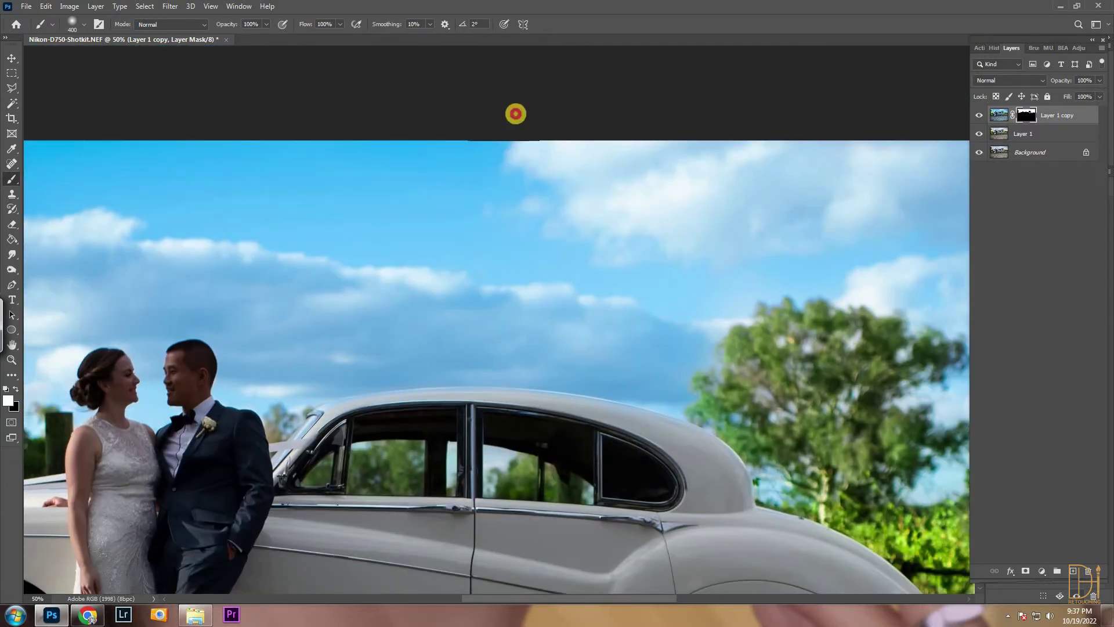
key(ctrl+minus)
key(ctrl+minus)
key(bracketright)
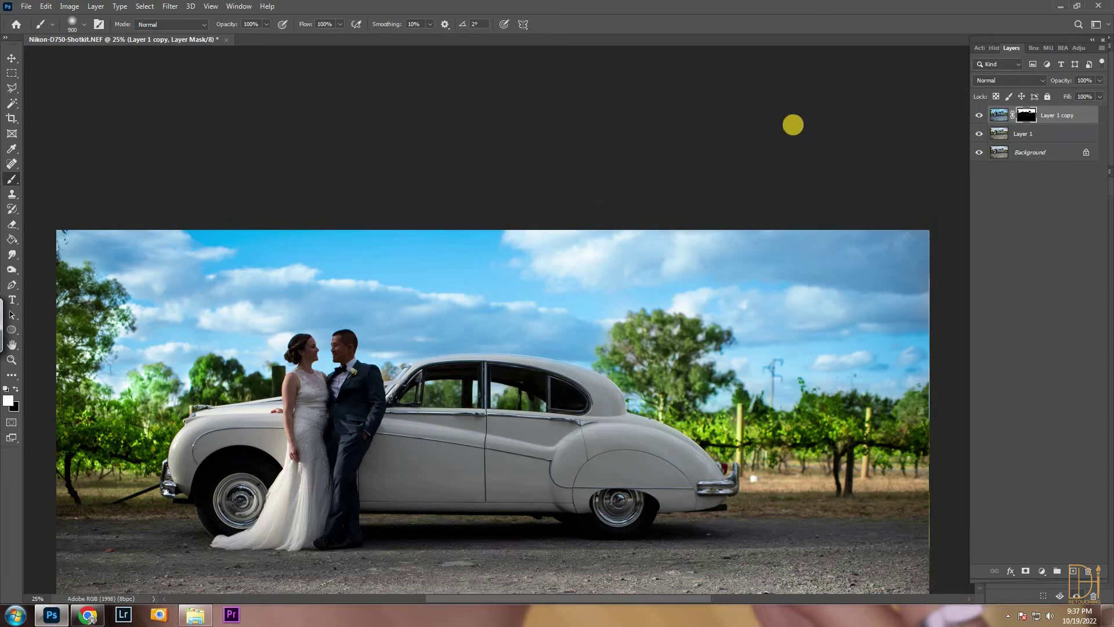
key(ctrl+minus)
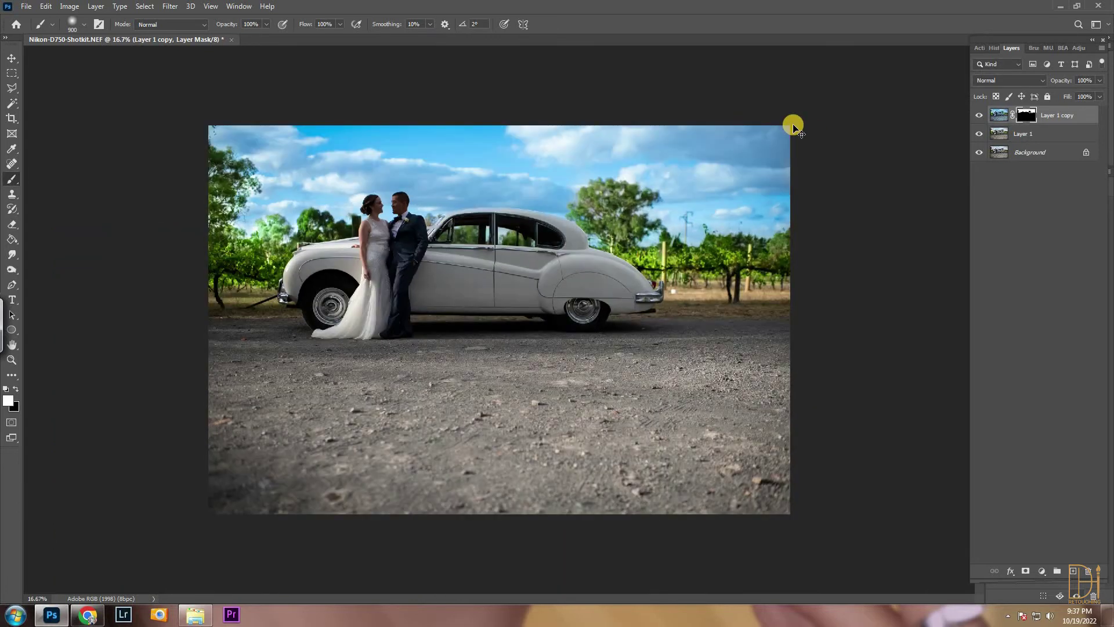
Step: Merge the masked sky layer into Layer 1, duplicate it and open the copy in the Camera Raw Filter
key(Delete)
click(983, 118)
click(982, 118)
key(ctrl+j)
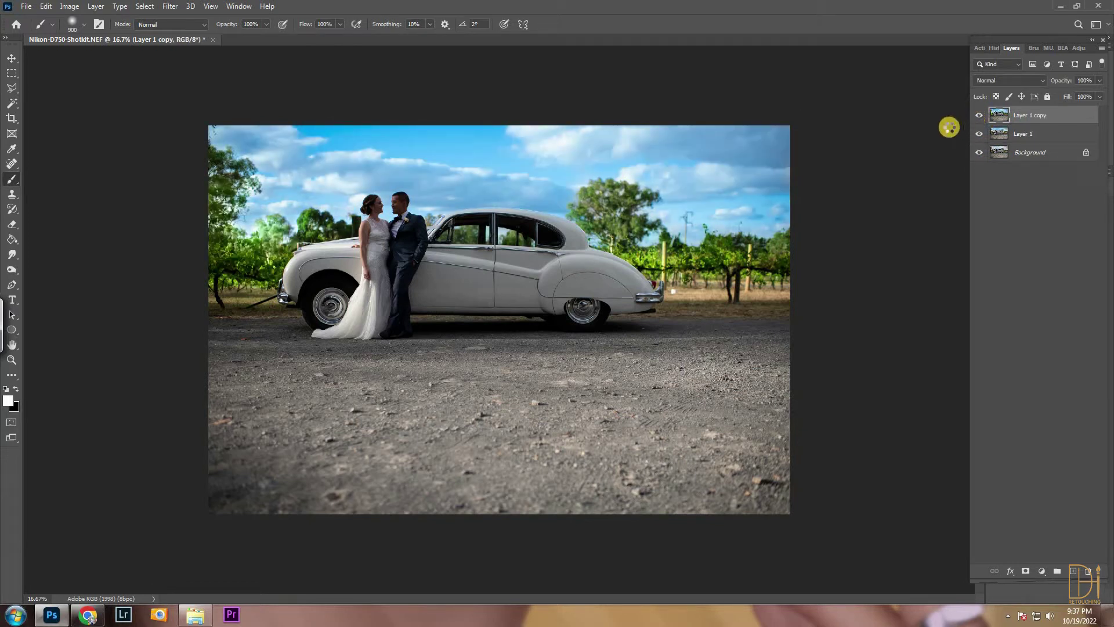
key(shift+ctrl+a)
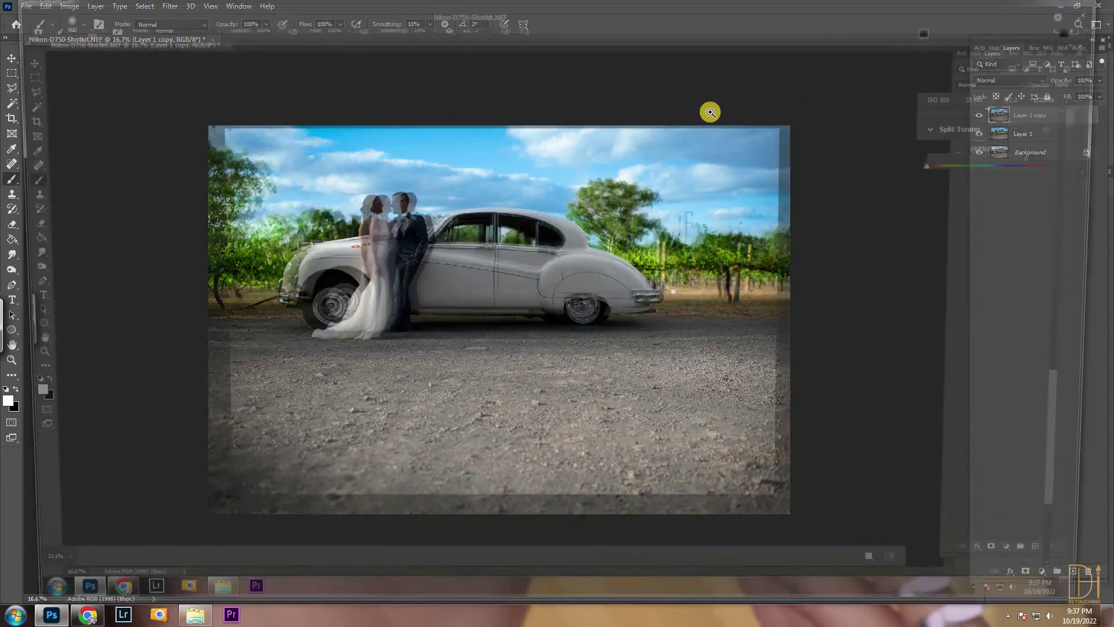
Step: Draw a large Radial Filter ellipse around the couple and car and set its Exposure to +1.40
click(1103, 113)
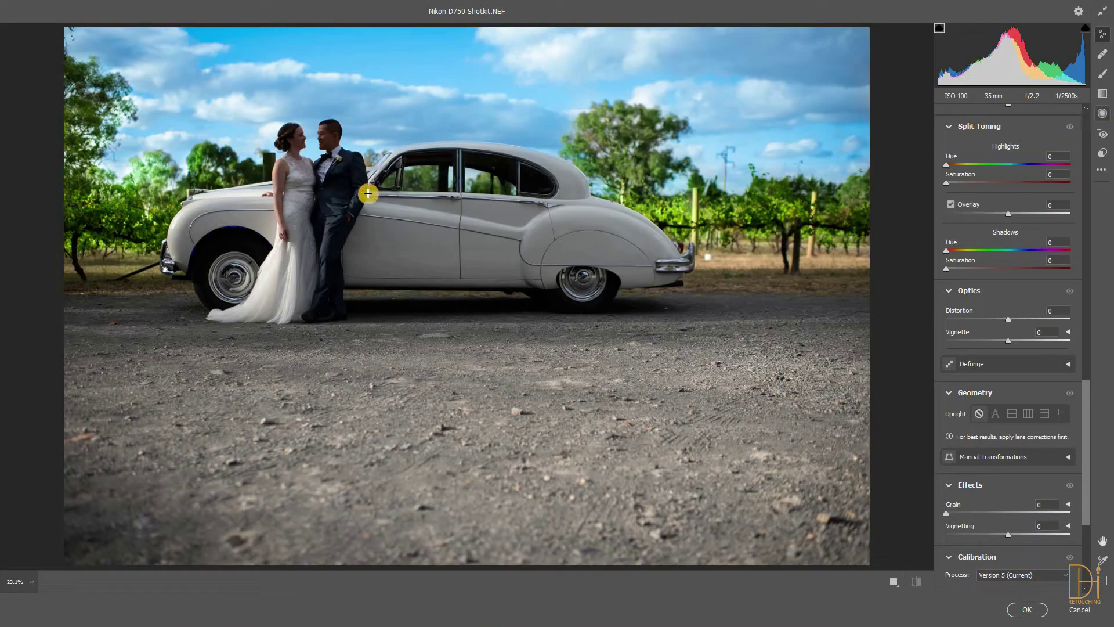
mouse_move(551, 289)
mouse_down()
mouse_move(632, 316)
mouse_move(597, 269)
mouse_move(582, 273)
mouse_move(645, 275)
mouse_up()
drag(1036, 308, 1034, 308)
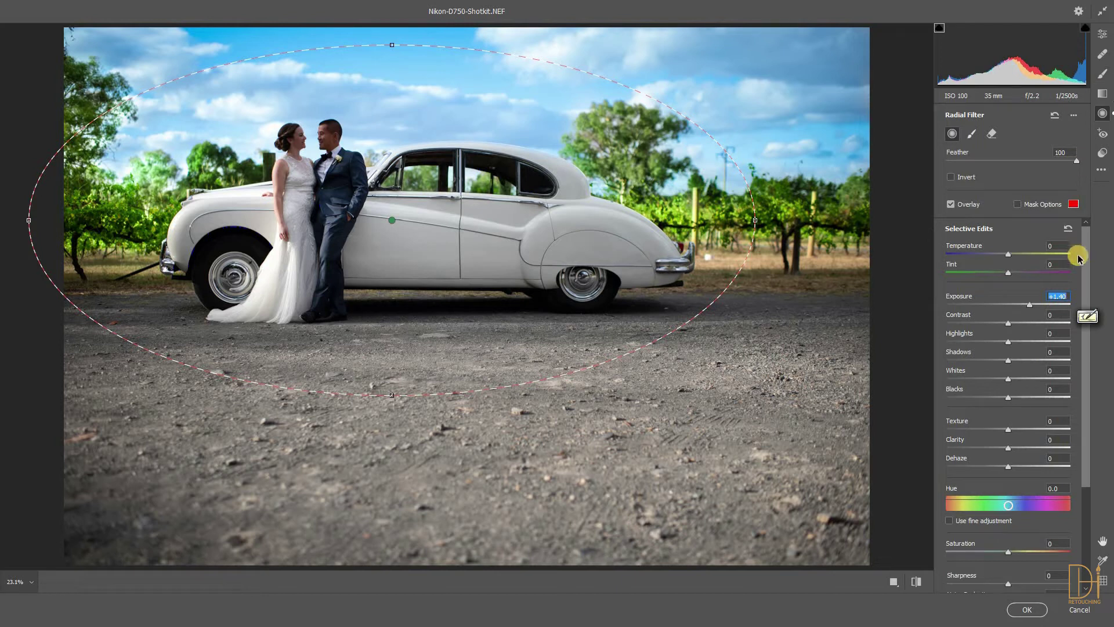
Step: Return to the overall edit settings, fine-tune the image and apply the Camera Raw Filter
scroll(1091, 329, down, 1)
scroll(1037, 421, down, 4)
scroll(1087, 368, down, 2)
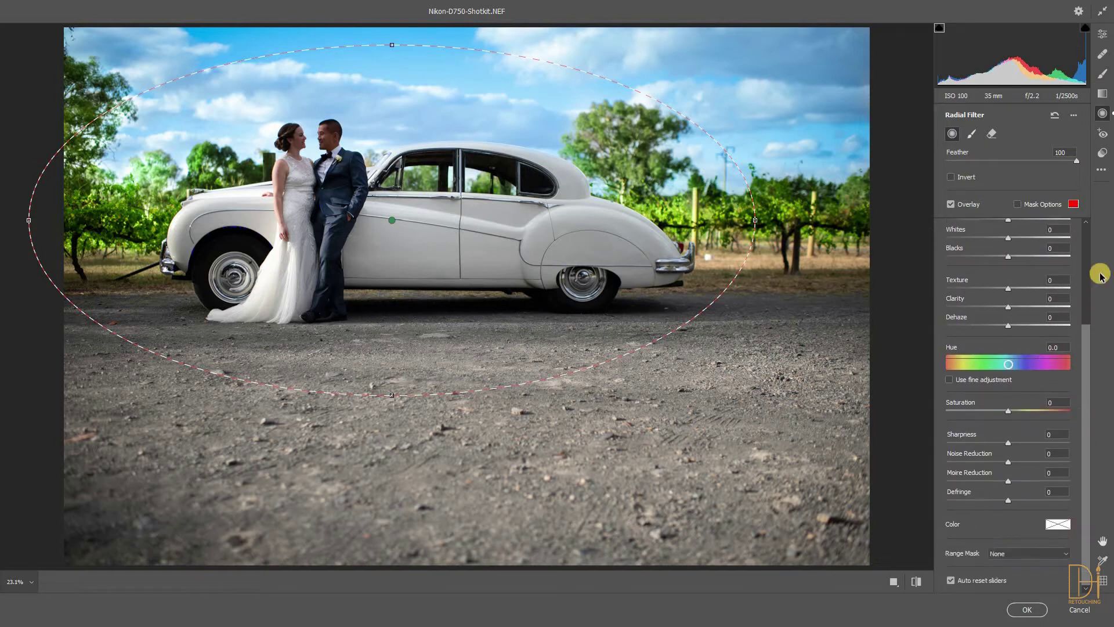
click(1108, 39)
drag(1085, 393, 1042, 305)
click(1025, 260)
click(1027, 609)
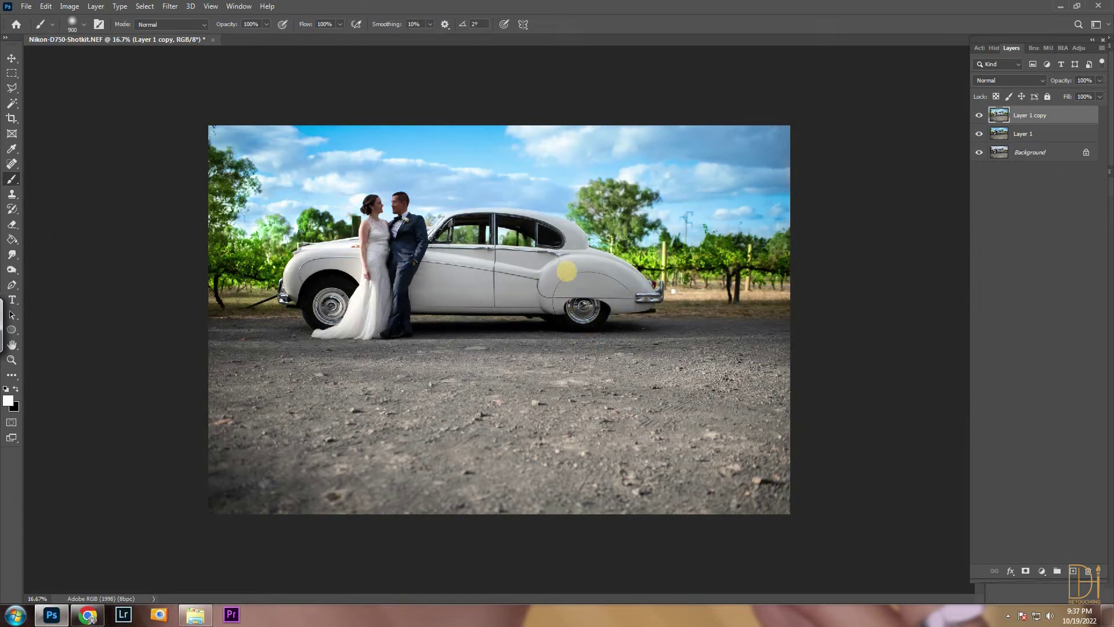
Step: Compare the photo with and without the brightened layer, and prepare a merged duplicate for another Camera Raw pass
key(Delete)
click(979, 116)
click(979, 116)
key(ctrl+j)
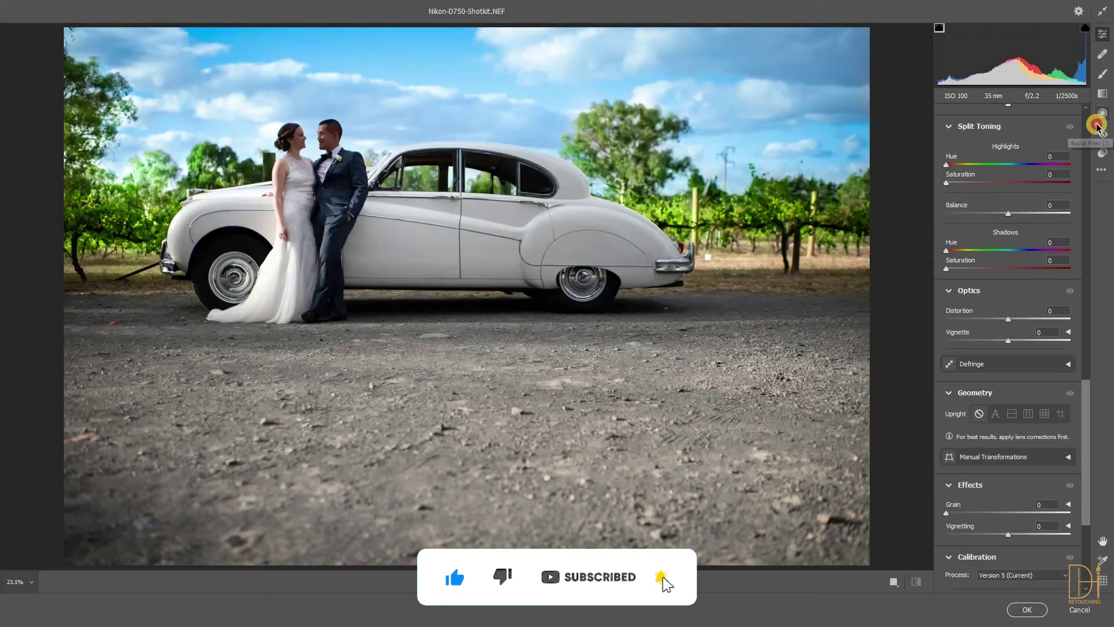
Step: Draw a wide Radial Filter ellipse over the gravel foreground and set its Exposure to -1.10
click(1102, 113)
key(ctrl+minus)
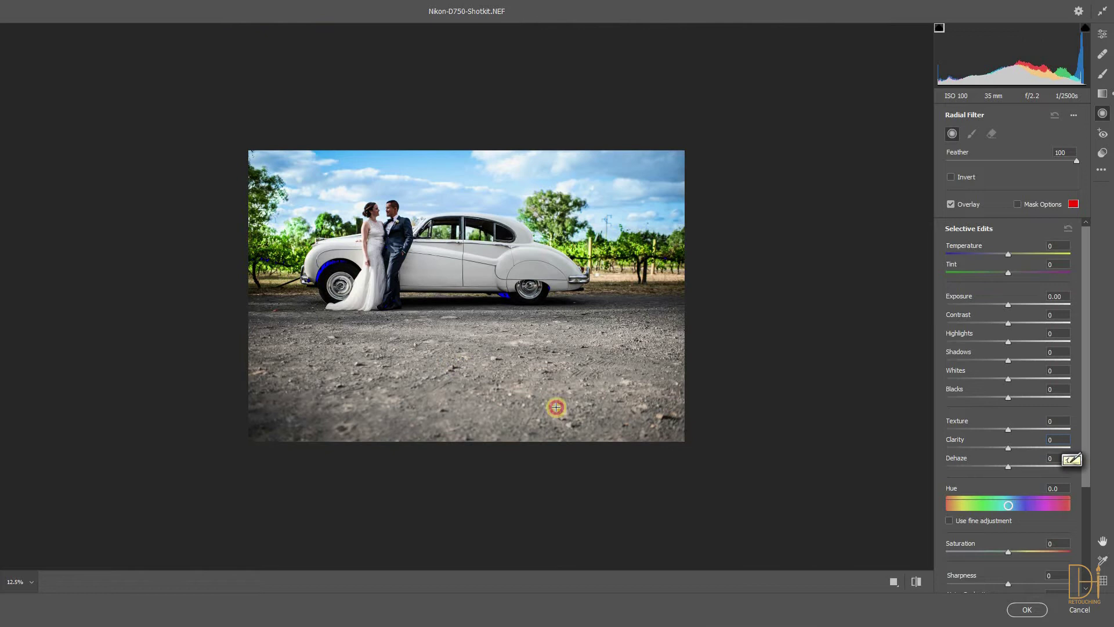
drag(627, 440, 654, 425)
drag(1025, 306, 995, 302)
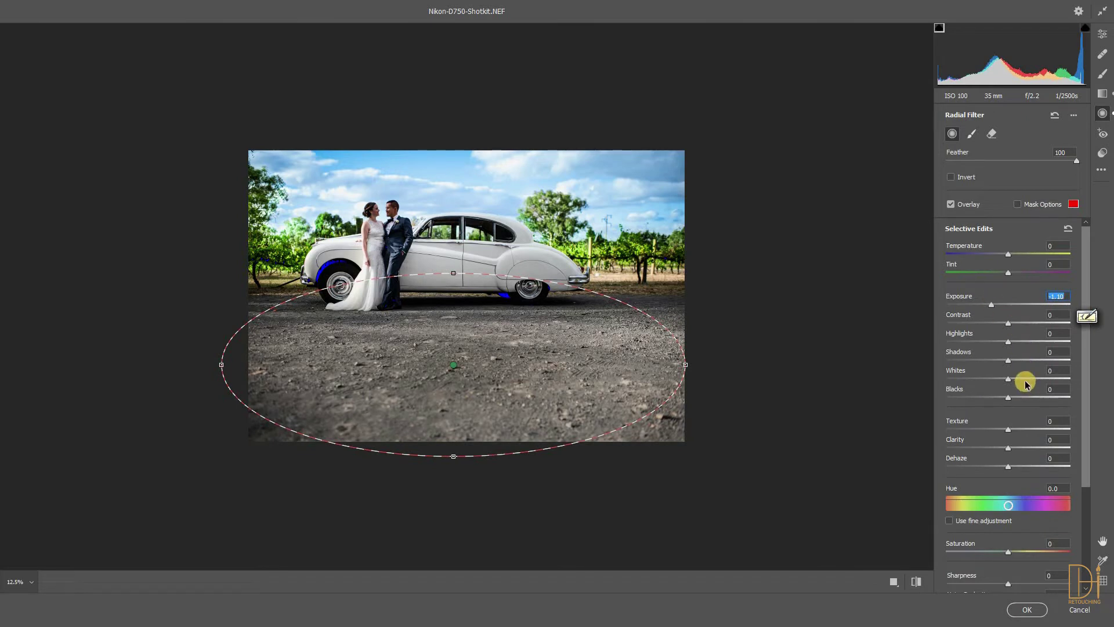
Step: Raise the gravel ellipse's Texture to +28, lower its Blacks slightly and apply the Camera Raw Filter
click(1025, 429)
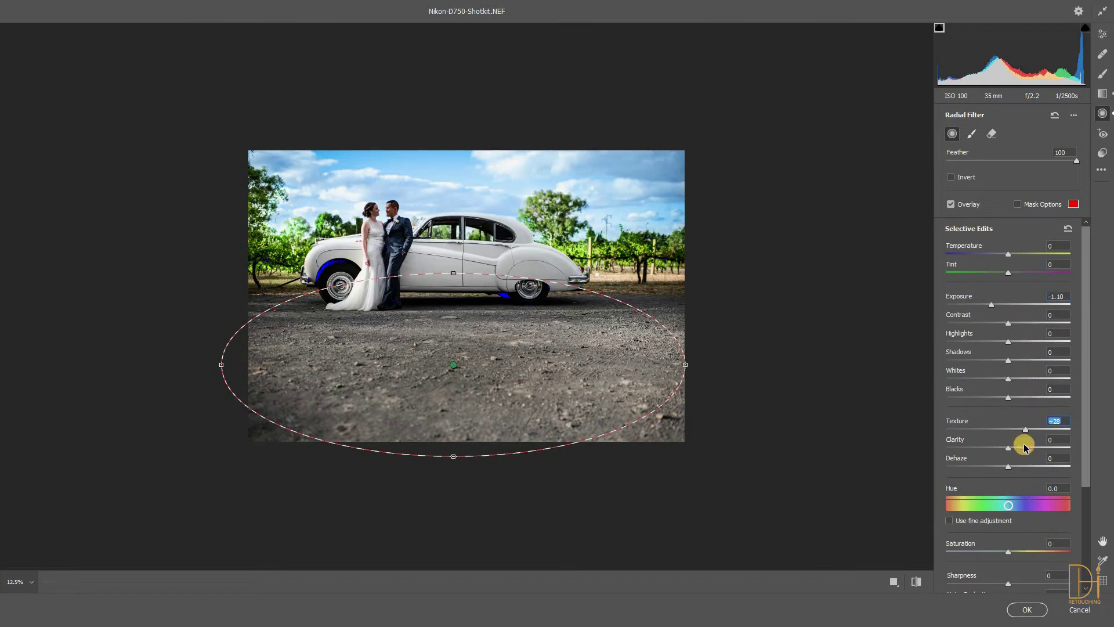
click(999, 401)
click(1027, 610)
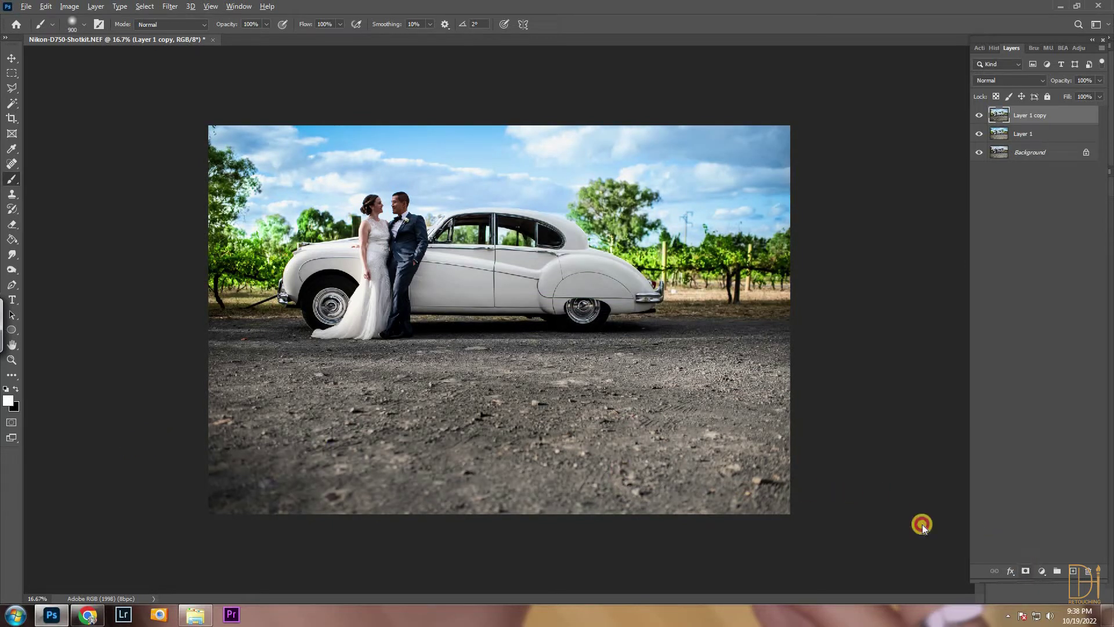
Step: Add a black mask to Layer 1 copy and paint the darkened gravel foreground back in with a white 700-pixel soft brush
alt+click(1025, 571)
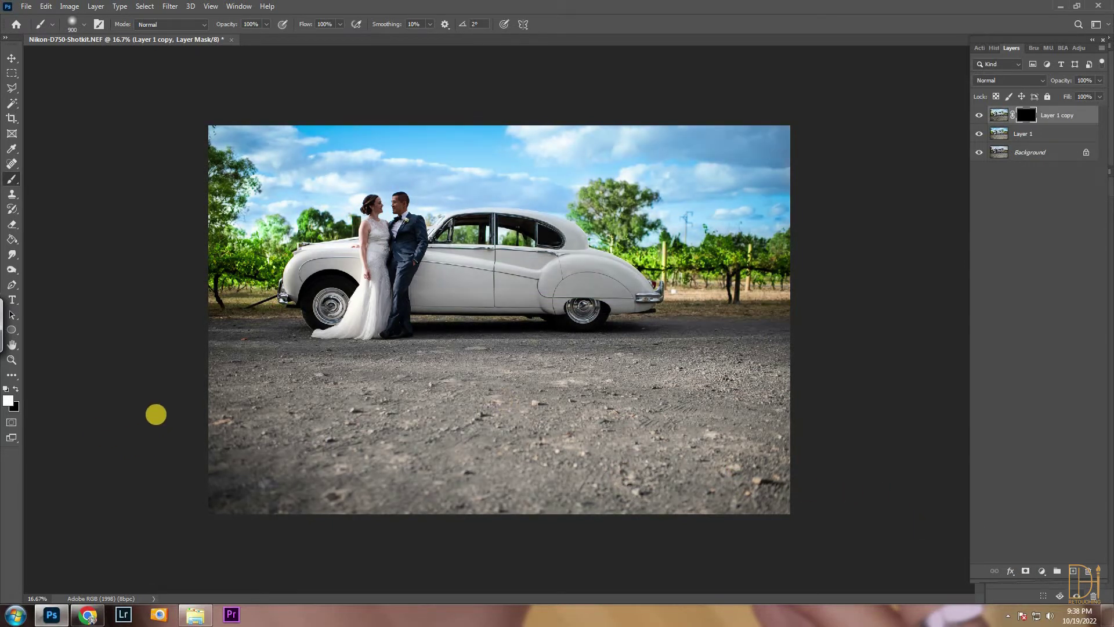
key(ctrl+plus)
key([)
mouse_move(122, 364)
mouse_down()
mouse_move(141, 368)
mouse_move(154, 424)
mouse_move(359, 352)
mouse_up()
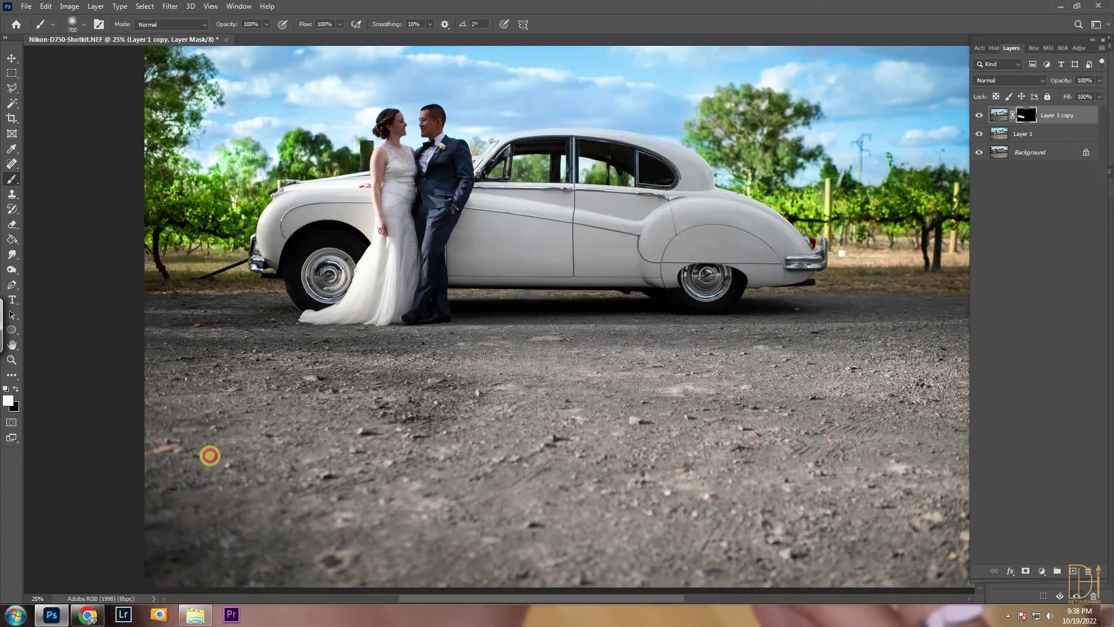
scroll(528, 393, down, 4)
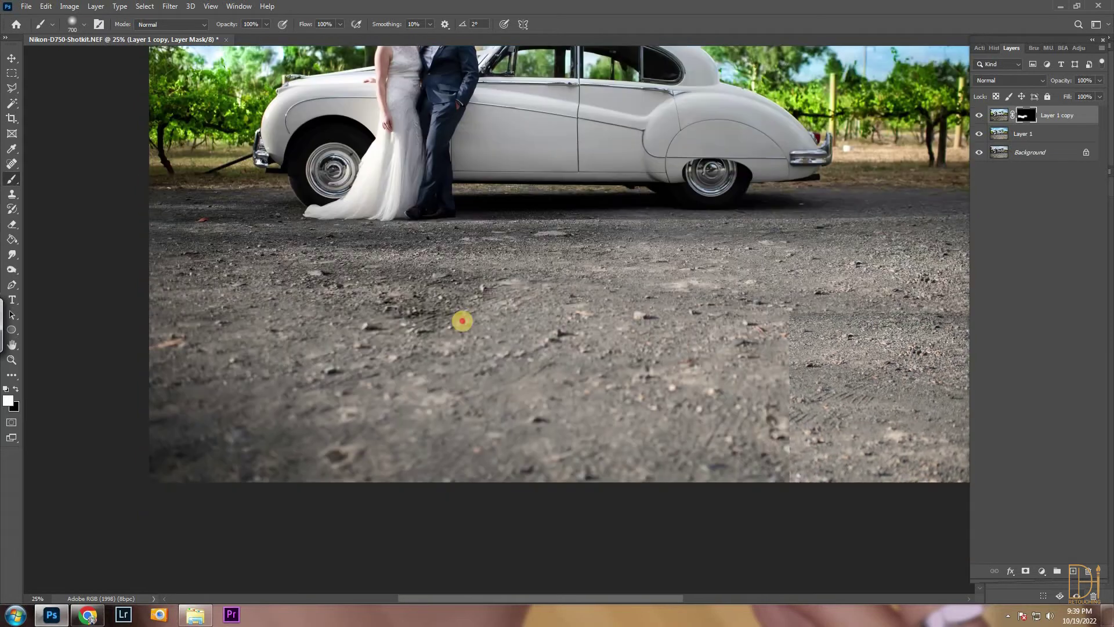
drag(451, 423, 774, 286)
mouse_move(837, 259)
mouse_down()
mouse_move(672, 259)
mouse_move(448, 371)
mouse_move(419, 458)
mouse_move(543, 431)
mouse_move(588, 376)
mouse_up()
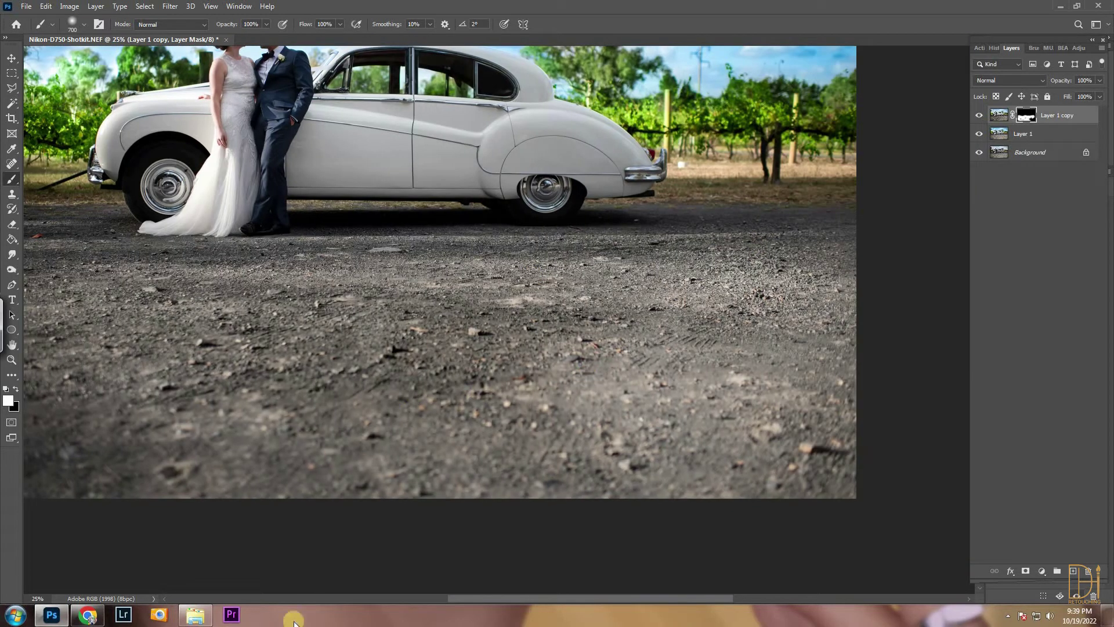
click(295, 599)
mouse_move(958, 430)
mouse_down()
mouse_move(532, 462)
mouse_move(435, 503)
mouse_up()
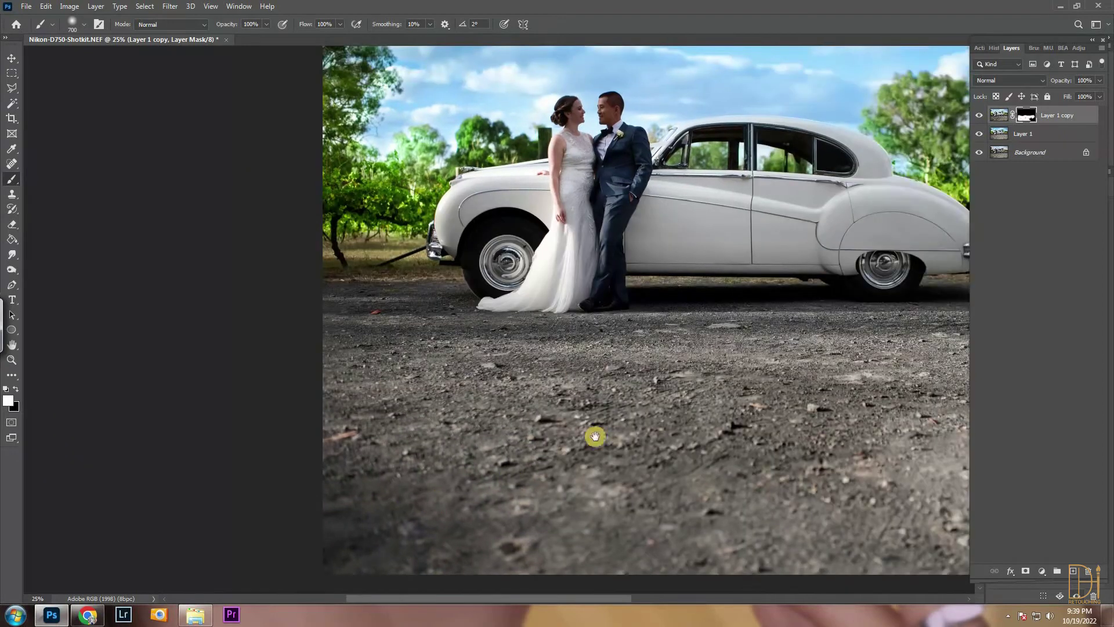
drag(596, 435, 367, 380)
mouse_move(841, 463)
mouse_down()
mouse_move(495, 435)
mouse_move(455, 413)
mouse_up()
drag(582, 253, 532, 360)
drag(429, 538, 483, 442)
drag(499, 480, 589, 410)
drag(461, 274, 441, 370)
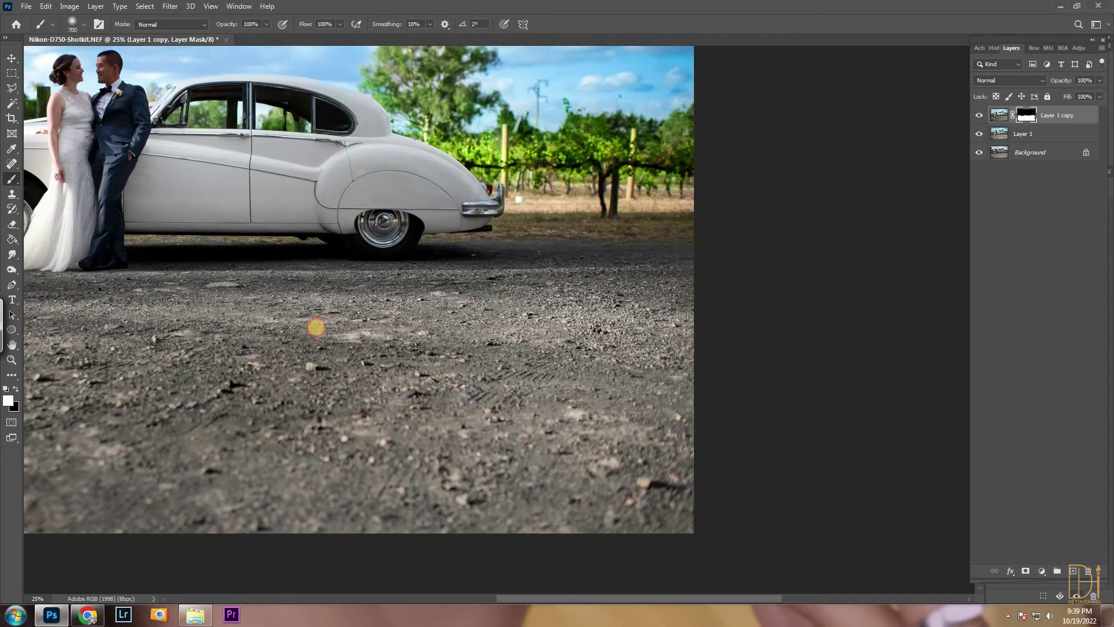
right_click(419, 323)
click(364, 341)
mouse_move(370, 386)
mouse_down()
mouse_move(448, 381)
mouse_move(754, 493)
mouse_up()
mouse_move(644, 441)
mouse_down()
mouse_move(405, 378)
mouse_move(300, 397)
mouse_up()
drag(658, 567, 561, 456)
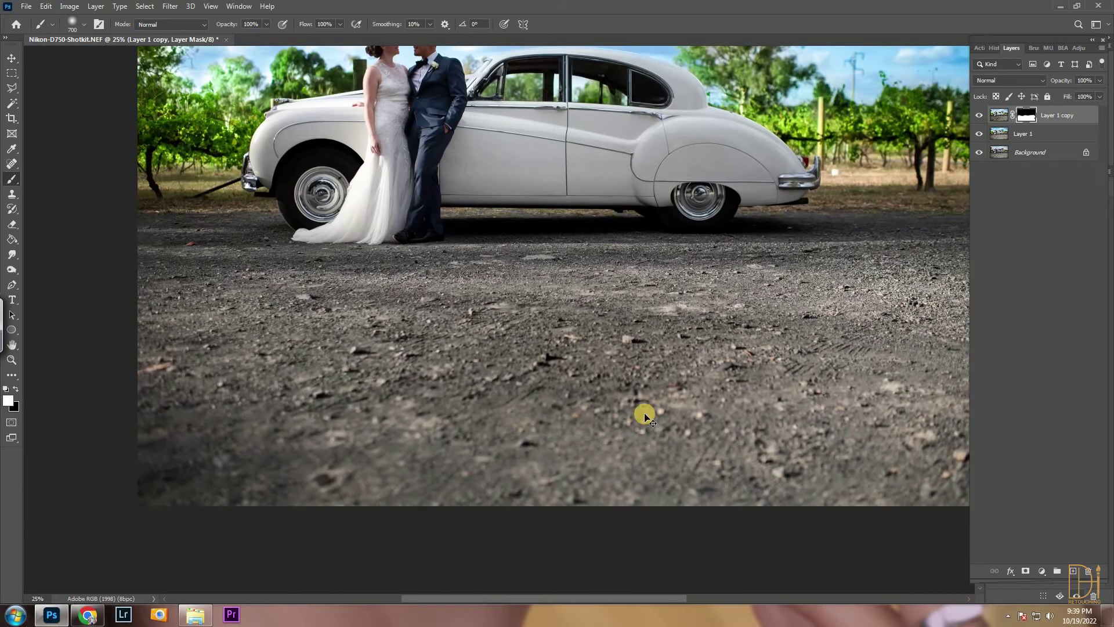
Step: Merge the masked gravel layer into Layer 1, duplicate it and open the copy in the Camera Raw Filter
scroll(645, 416, down, 3)
key(ctrl+e)
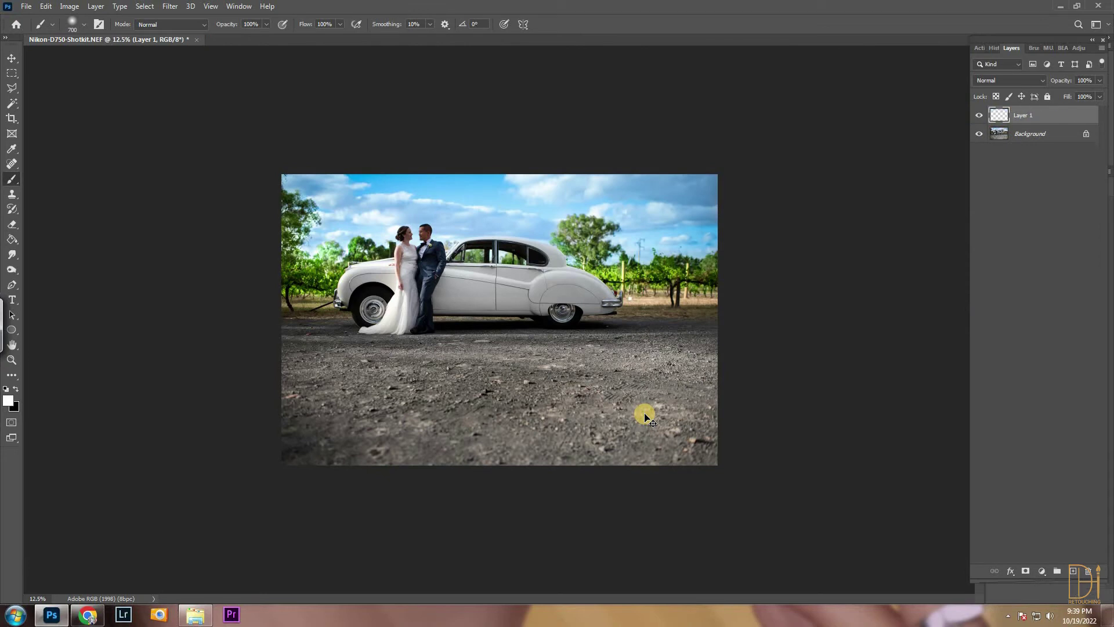
key(ctrl+j)
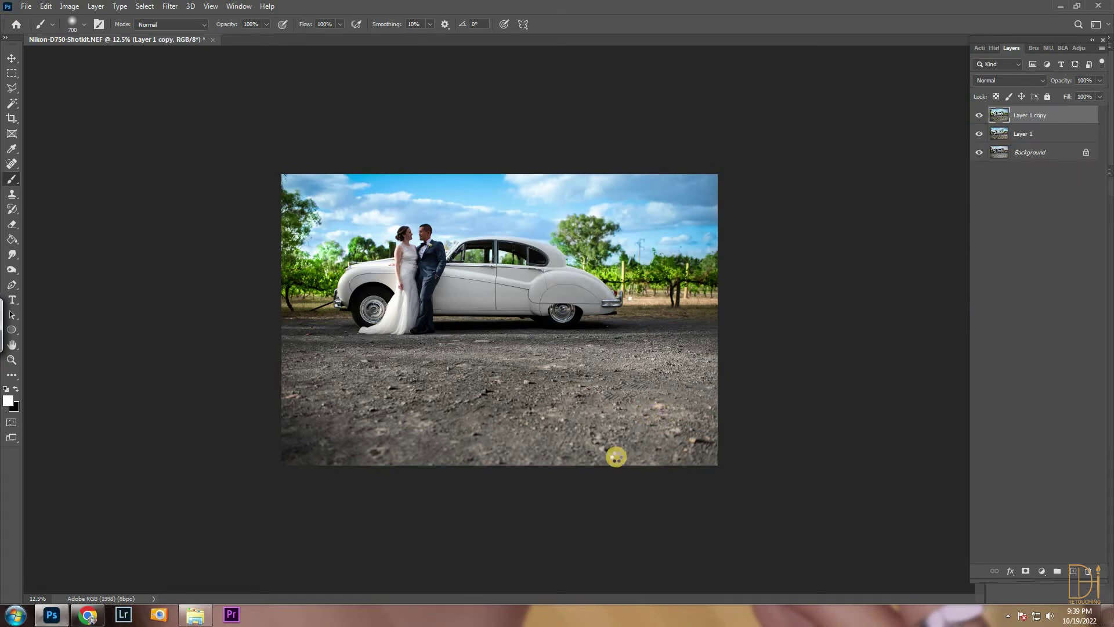
key(ctrl+shift+a)
Step: Draw an upright Radial Filter ellipse around the groom and set its Exposure to +1.05 and Contrast to +8
click(1096, 118)
mouse_move(360, 269)
mouse_down()
mouse_move(378, 294)
mouse_move(365, 292)
mouse_up()
drag(405, 249, 400, 260)
drag(1015, 306, 986, 317)
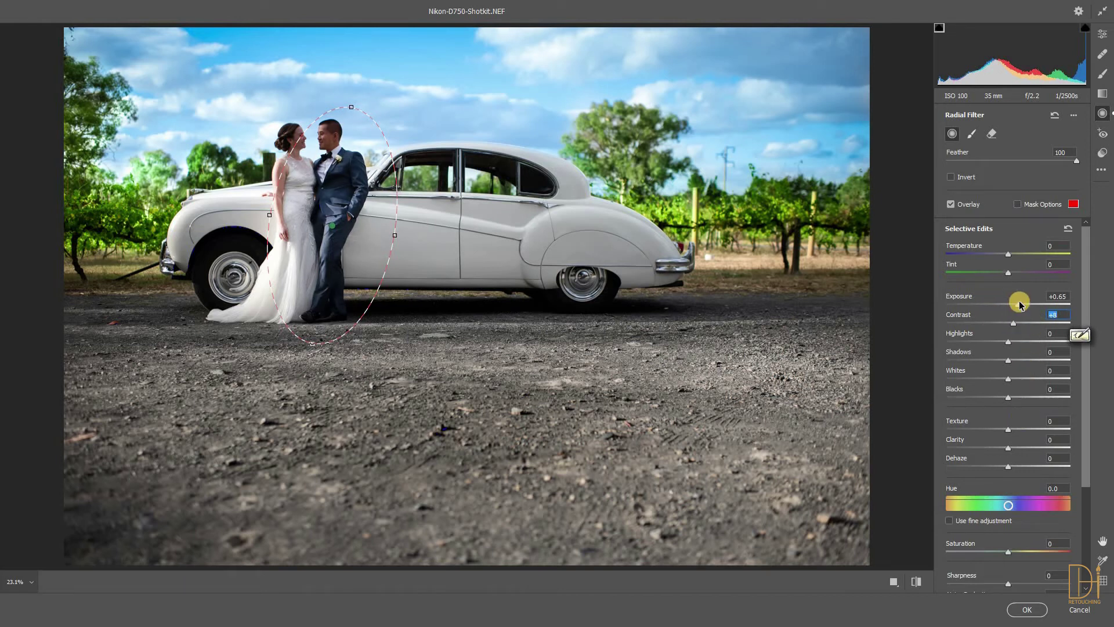
drag(1020, 305, 1026, 298)
Step: Set the groom ellipse's Temperature to -25, Saturation to +32, Texture to +25 and Clarity to +30, and apply the filter
drag(1006, 256, 991, 253)
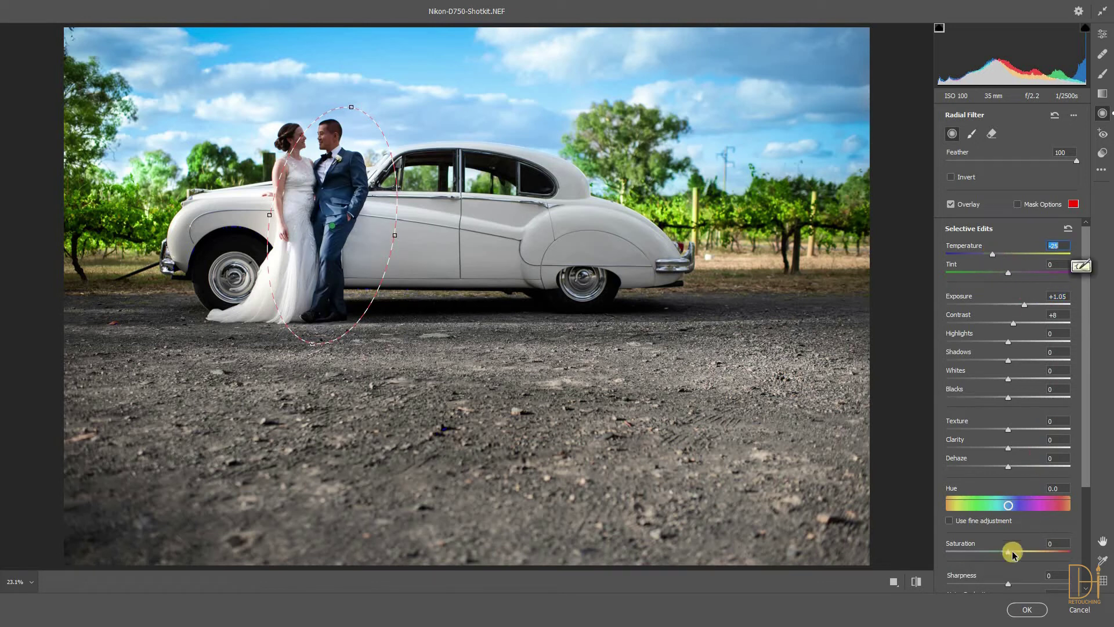
drag(1023, 555, 1029, 555)
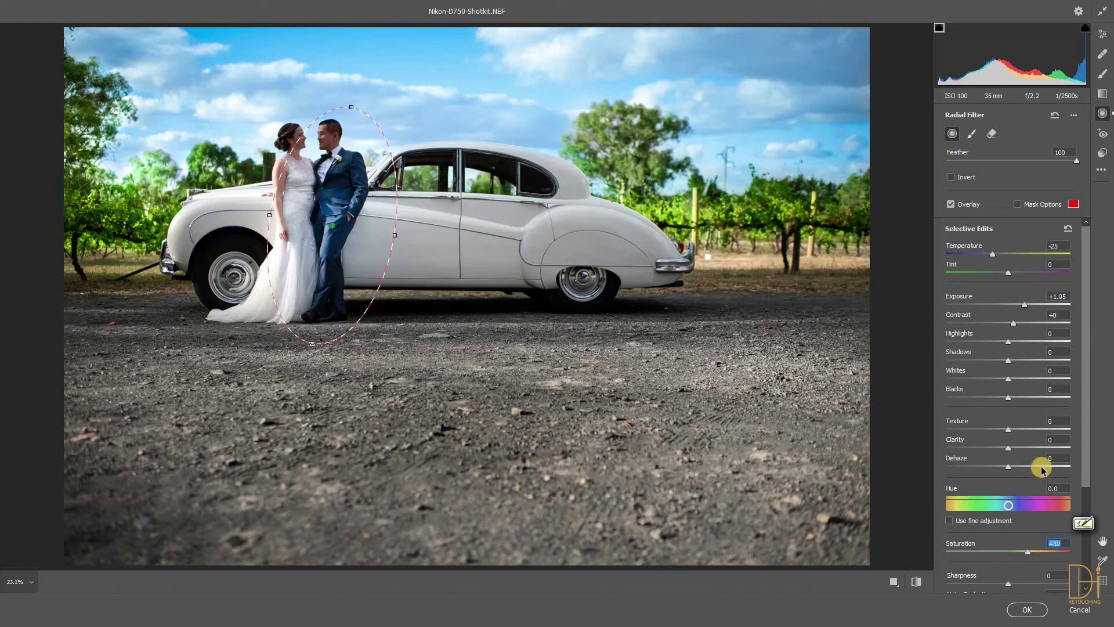
drag(1021, 429, 1024, 430)
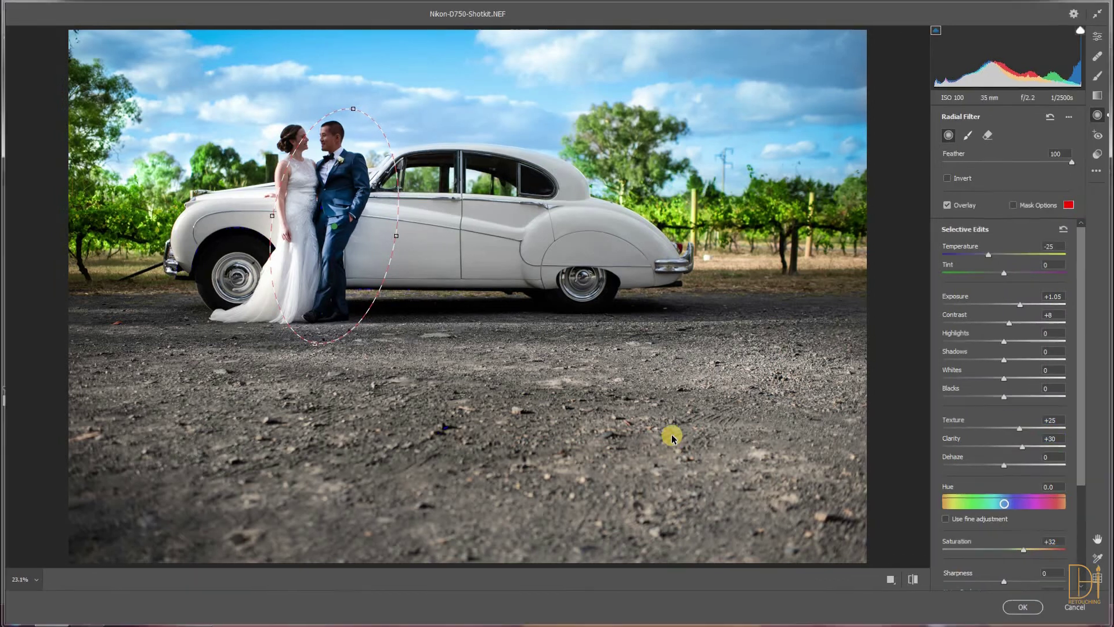
key(Return)
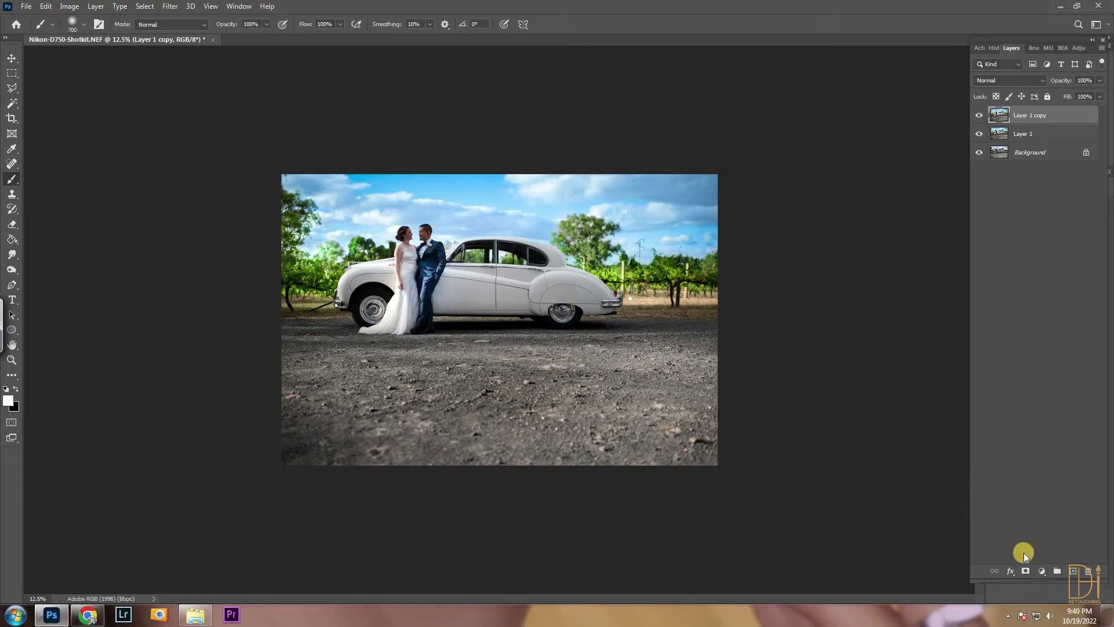
Step: Add a black mask to Layer 1 copy and reduce the brush size to 50 for close work on the groom's suit
alt+click(1026, 571)
key(ctrl+plus)
key(ctrl+plus)
key(ctrl+plus)
key(ctrl+plus)
key(ctrl+plus)
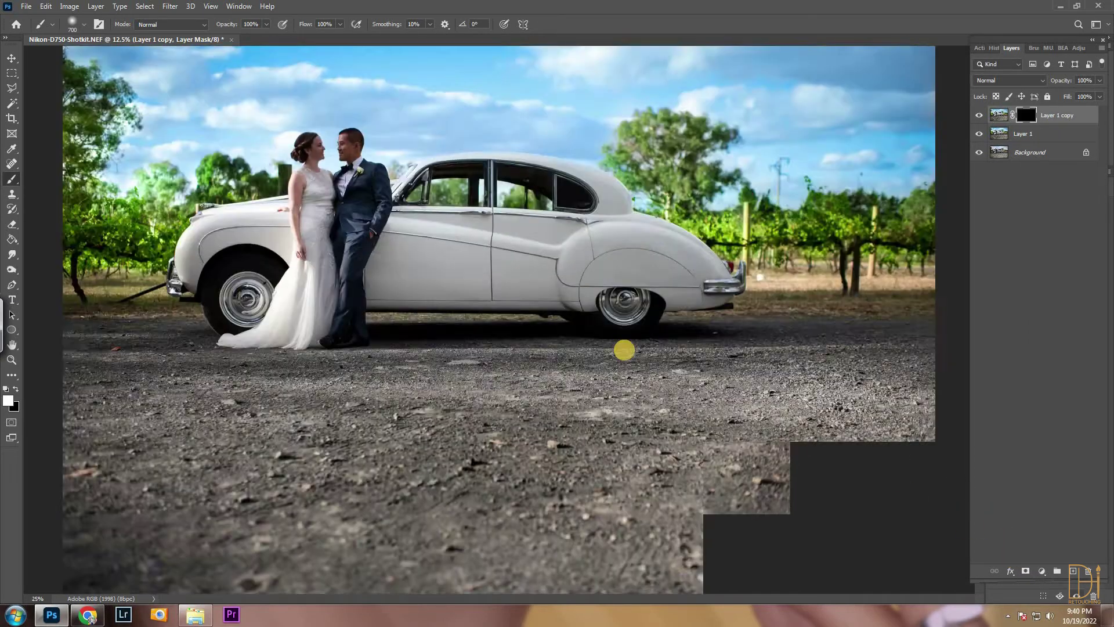
drag(369, 383, 386, 408)
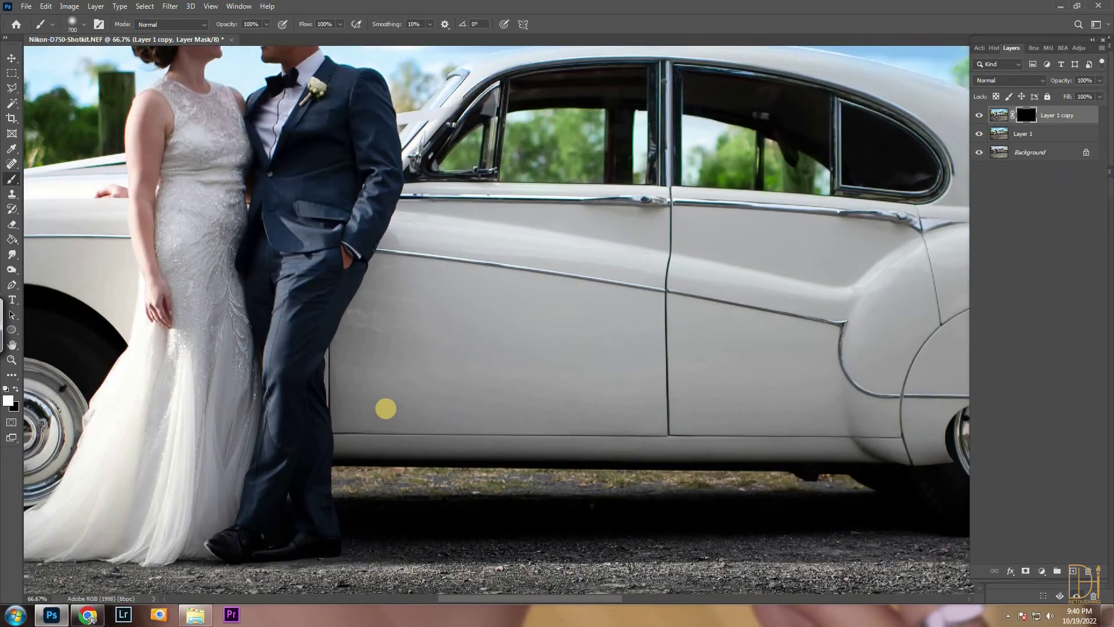
key(ctrl+plus)
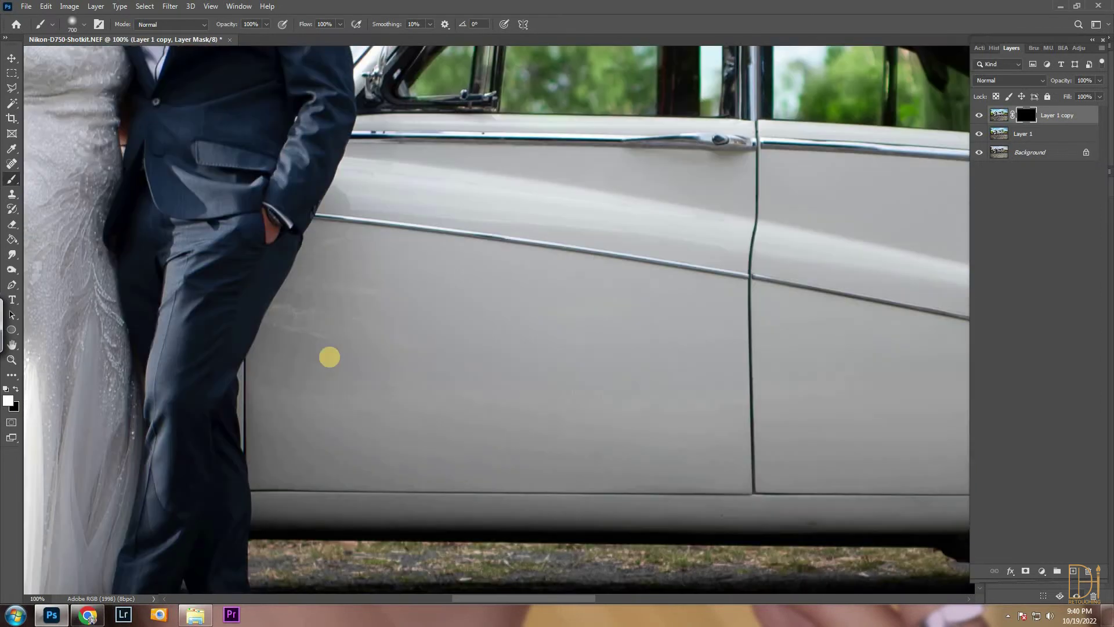
key([)
key([)
key([)
key([)
key([)
key([)
key([)
key([)
key([)
key([)
key([)
key([)
key([)
key([)
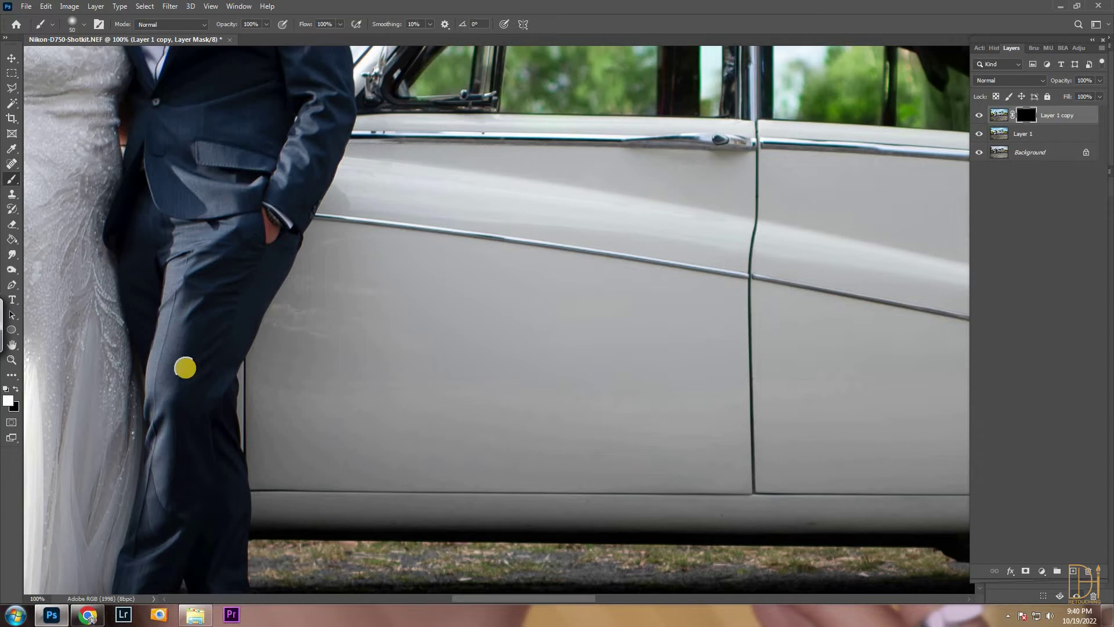
Step: Paint white on the mask over the groom's trousers and jacket to reveal the brighter blue suit
mouse_move(188, 392)
mouse_down()
mouse_move(202, 356)
mouse_move(179, 368)
mouse_move(248, 369)
mouse_move(250, 293)
mouse_move(218, 227)
mouse_up()
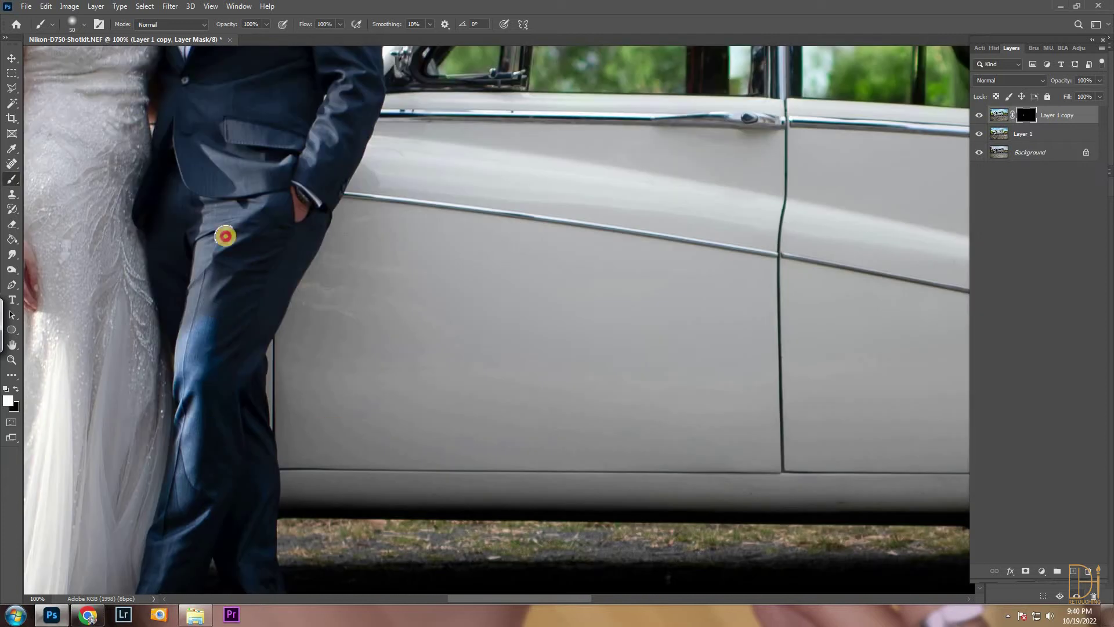
mouse_move(224, 232)
mouse_down()
mouse_move(183, 218)
mouse_move(235, 249)
mouse_move(267, 192)
mouse_up()
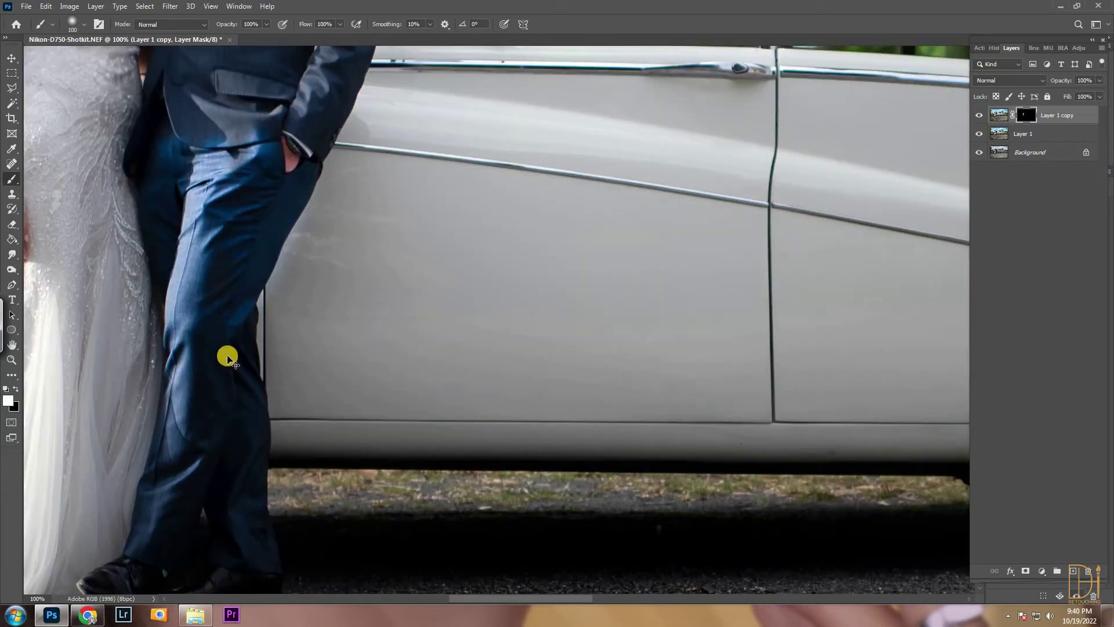
click(181, 256)
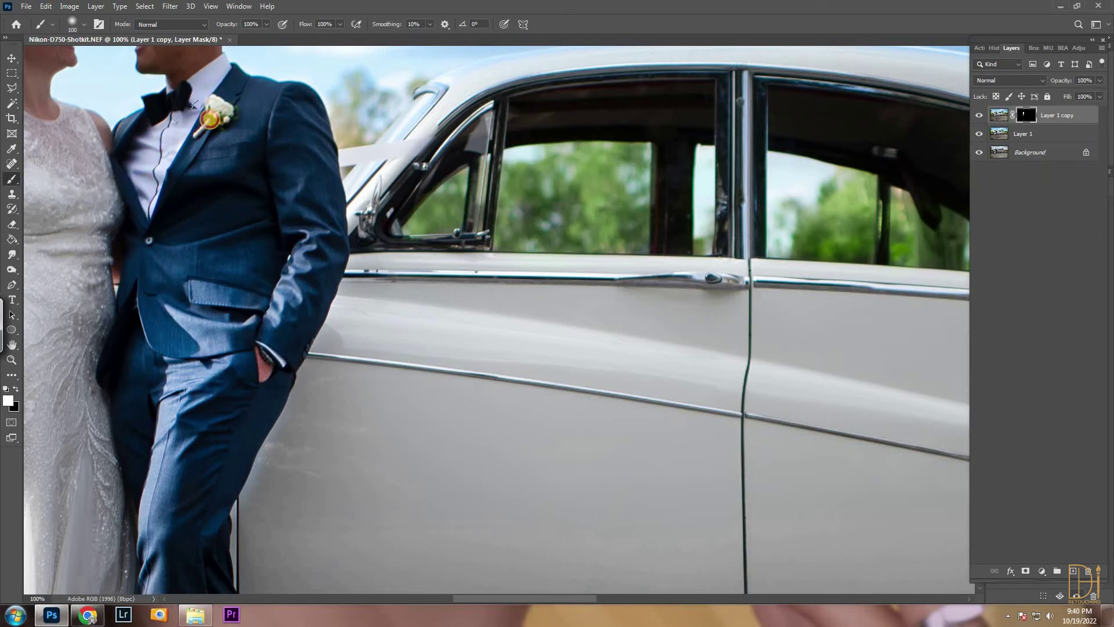
scroll(194, 322, down, 3)
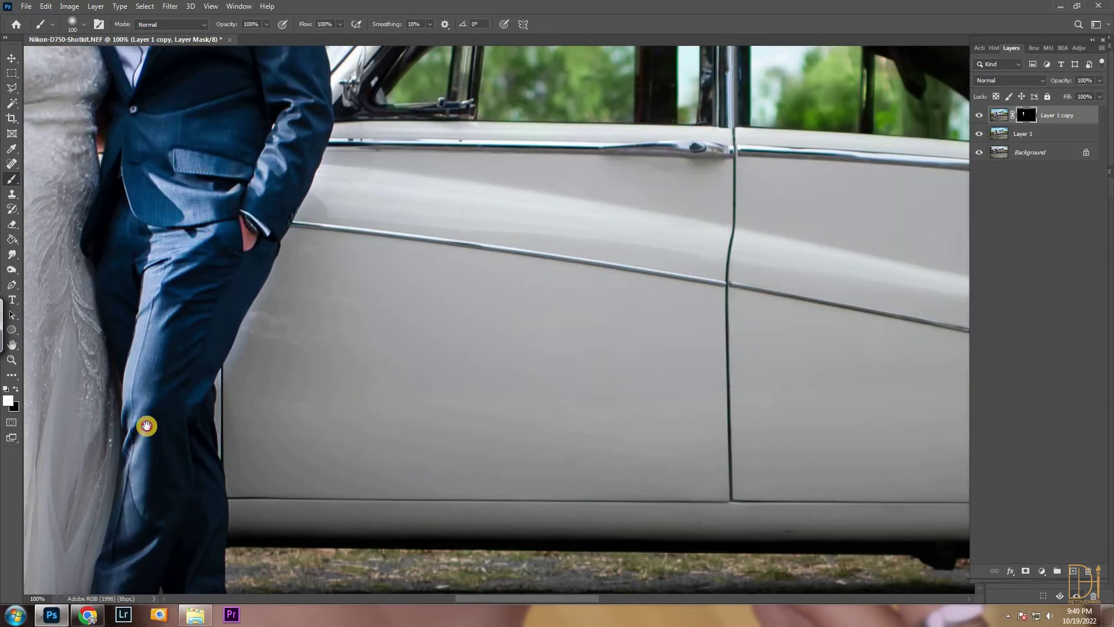
scroll(145, 423, down, 3)
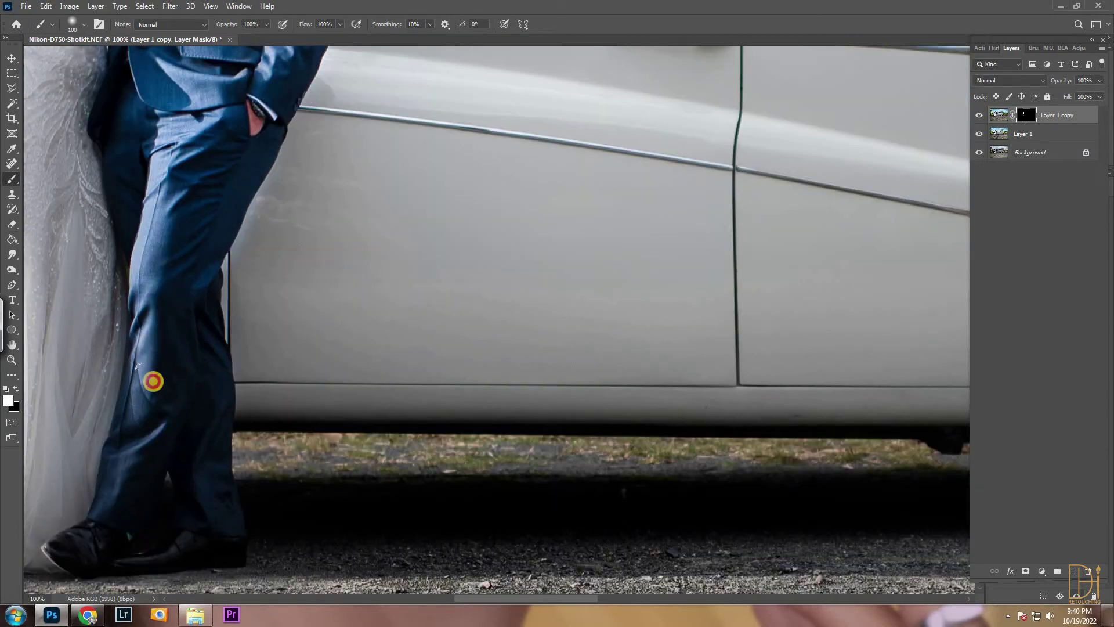
scroll(142, 220, up, 3)
scroll(214, 165, up, 3)
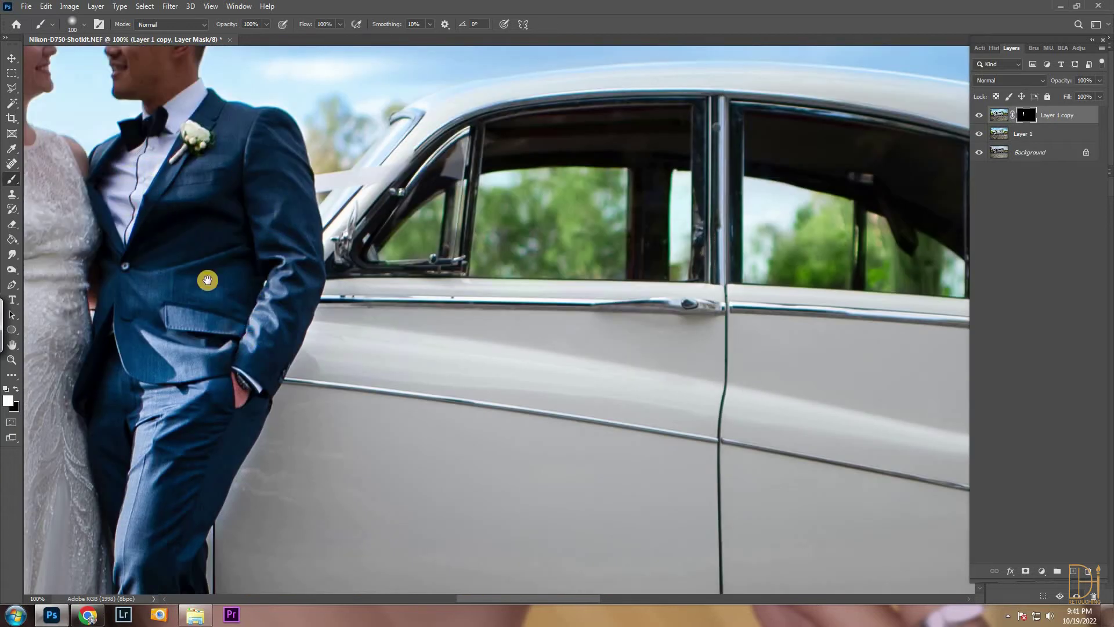
scroll(207, 281, down, 3)
Step: Paint black on the mask along the suit's edge to remove the spill from the white car door
key(x)
mouse_move(232, 346)
mouse_down()
mouse_move(224, 339)
mouse_move(196, 395)
mouse_up()
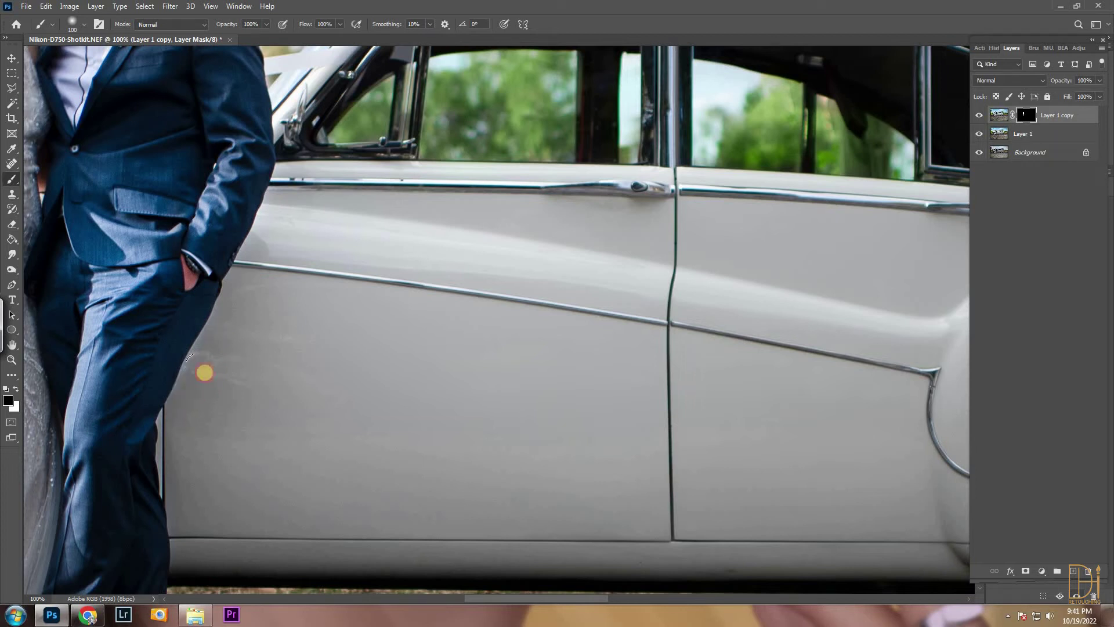
drag(247, 292, 265, 279)
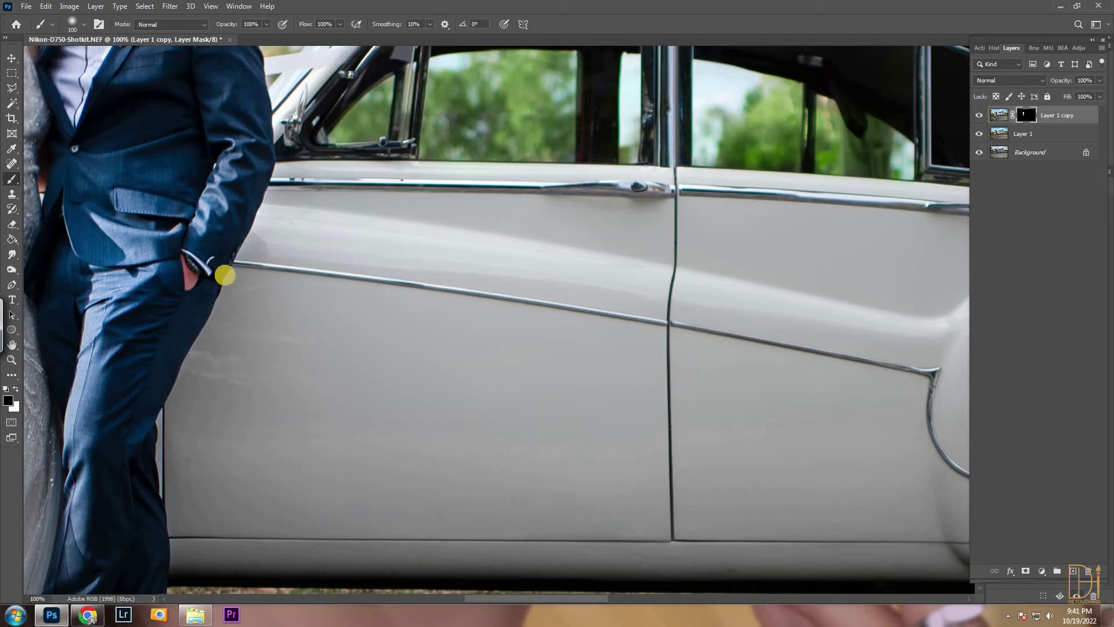
Step: Merge the masked suit layer into Layer 1, duplicate it and open the new copy in the Camera Raw Filter
key(ctrl+minus)
key(ctrl+minus)
key(ctrl+minus)
key(ctrl+plus)
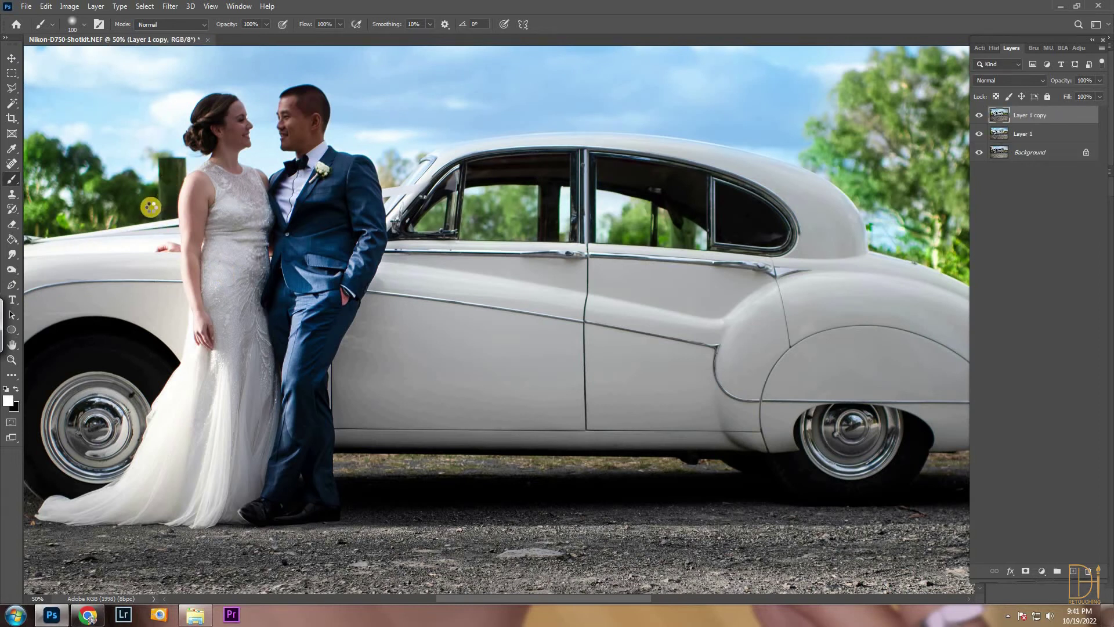
key(shift+ctrl+a)
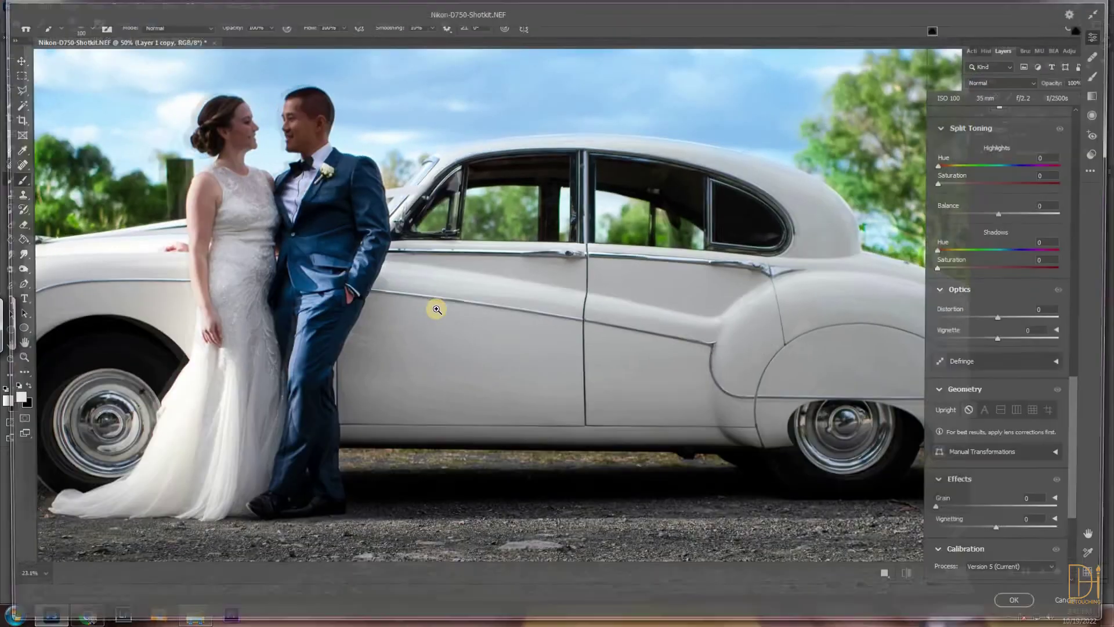
Step: Draw Radial Filter ellipses over the groom's lower legs and jacket with Exposure +1.30, and apply the Camera Raw Filter
click(1103, 113)
drag(326, 301, 363, 356)
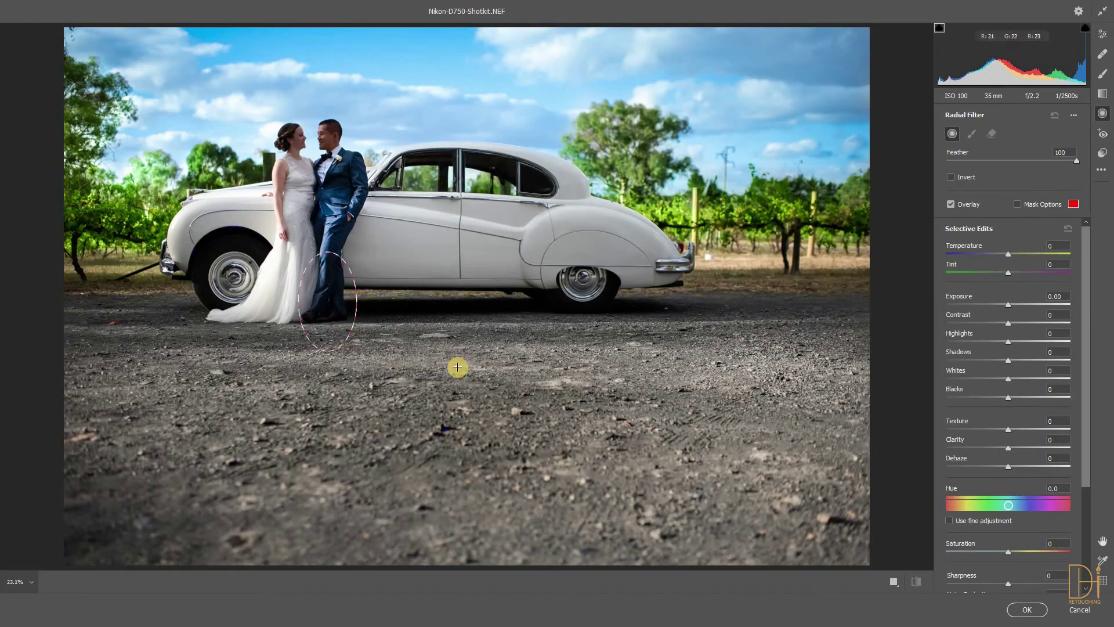
drag(1024, 303, 1029, 308)
drag(348, 189, 361, 200)
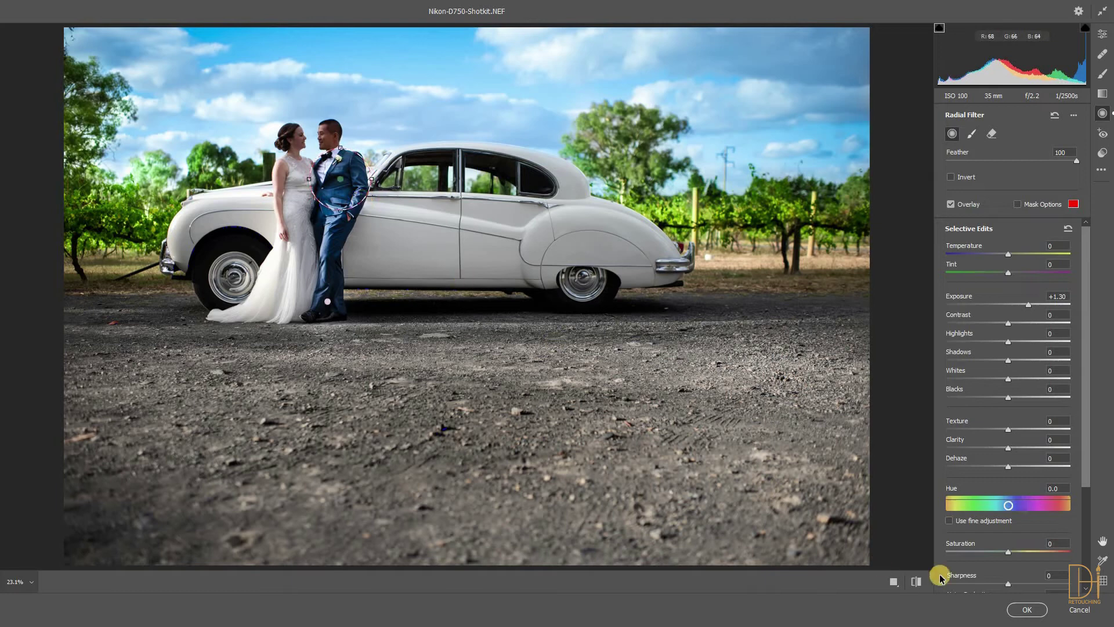
click(1023, 606)
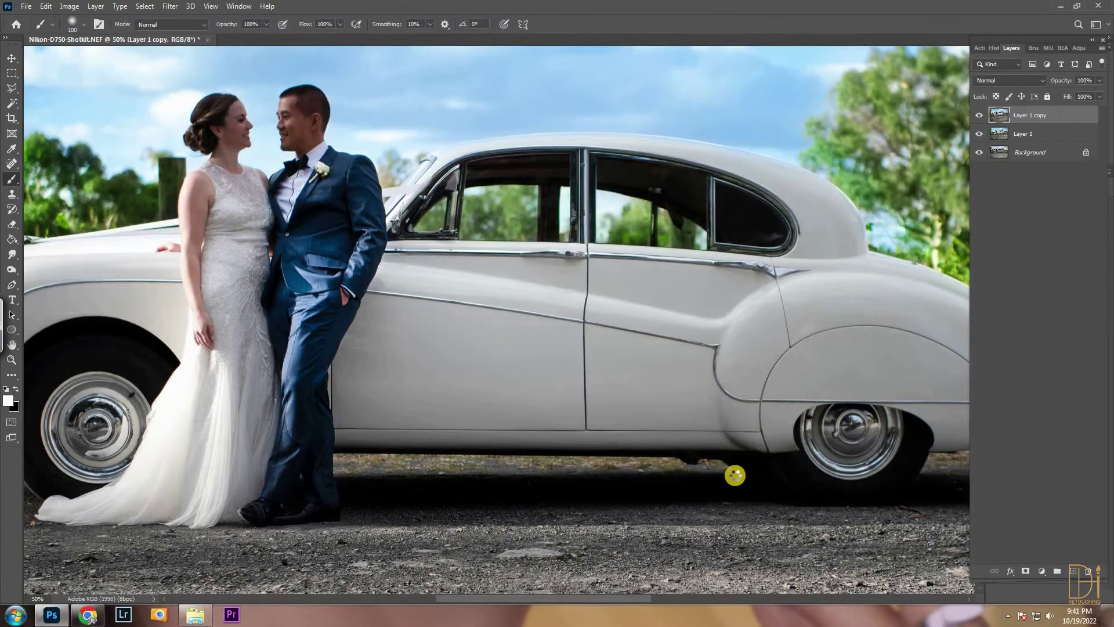
Step: Hide the brightened suit layer behind a black mask and paint white on it over the groom's jacket and trousers
alt+click(1006, 564)
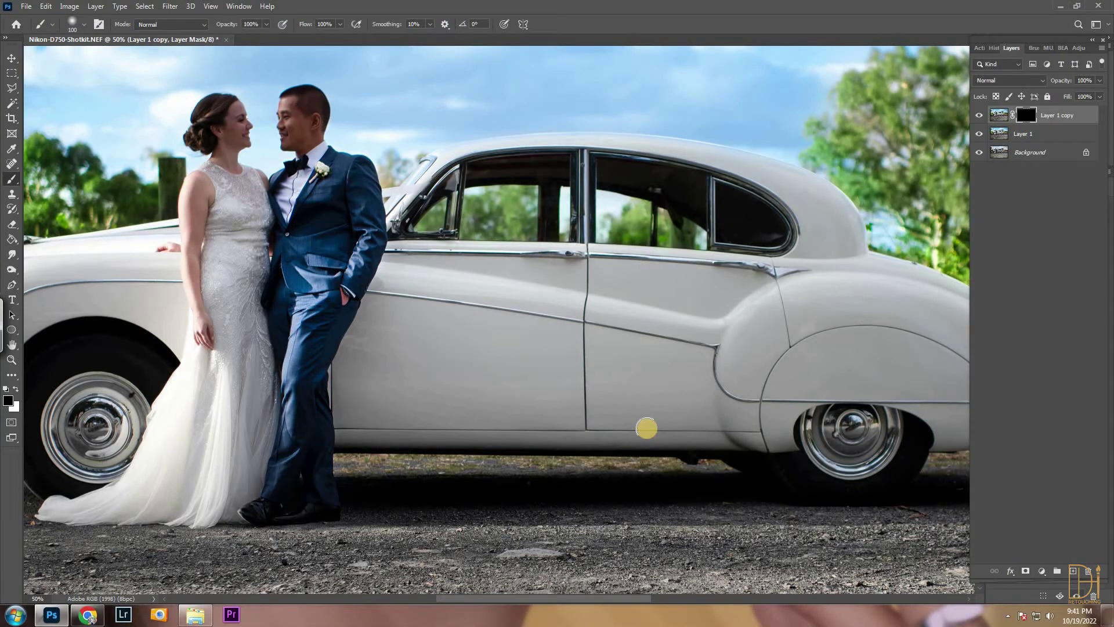
key(ctrl+plus)
key(ctrl+plus)
drag(265, 270, 406, 370)
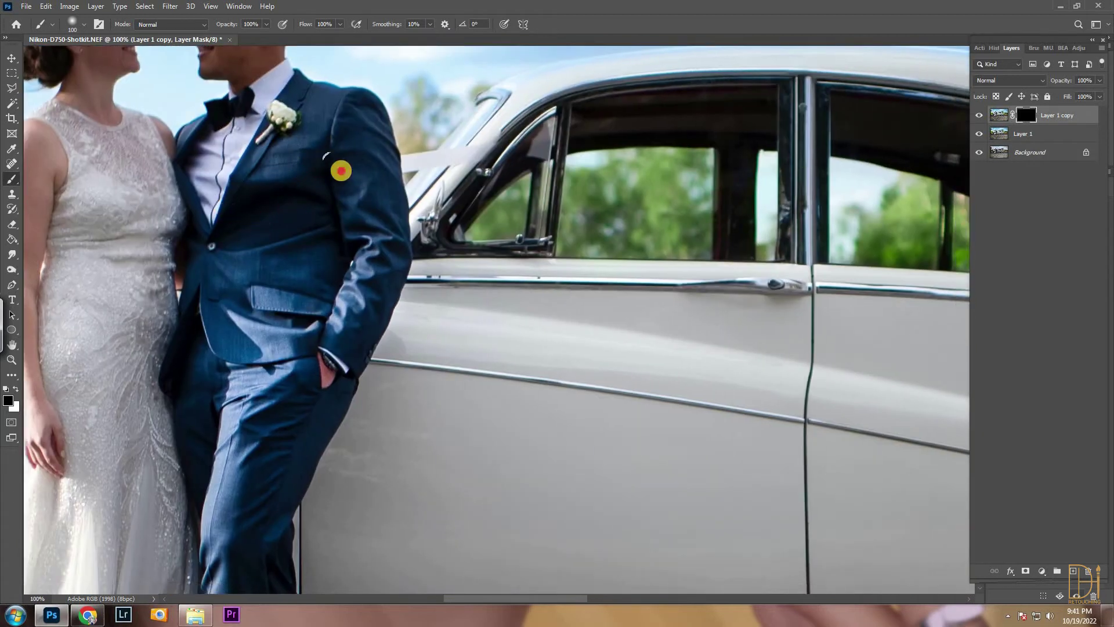
key(x)
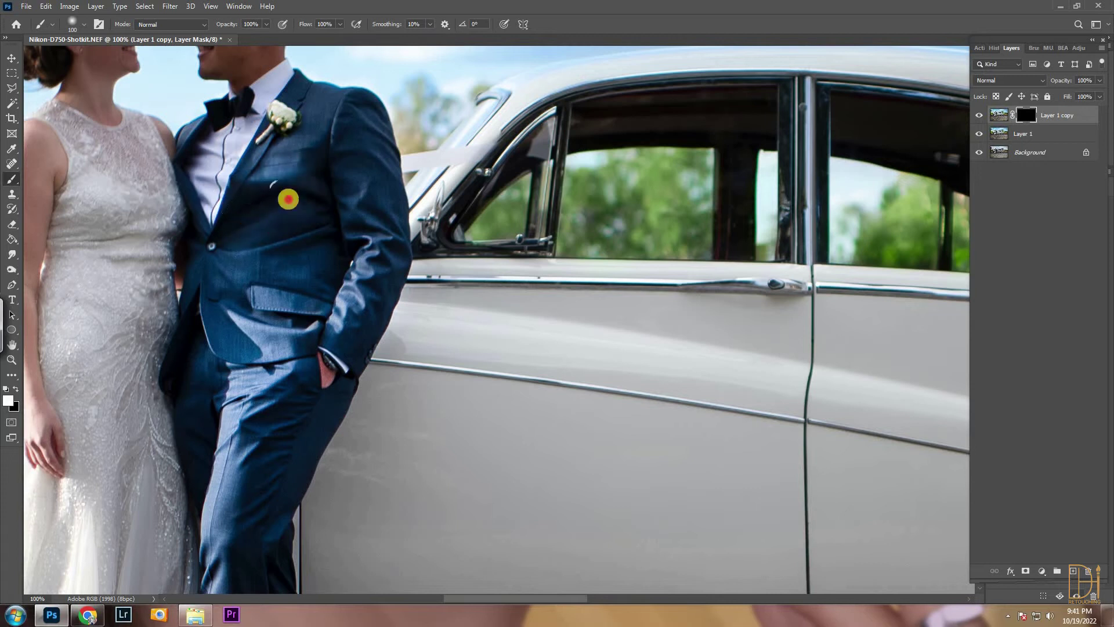
scroll(244, 336, down, 5)
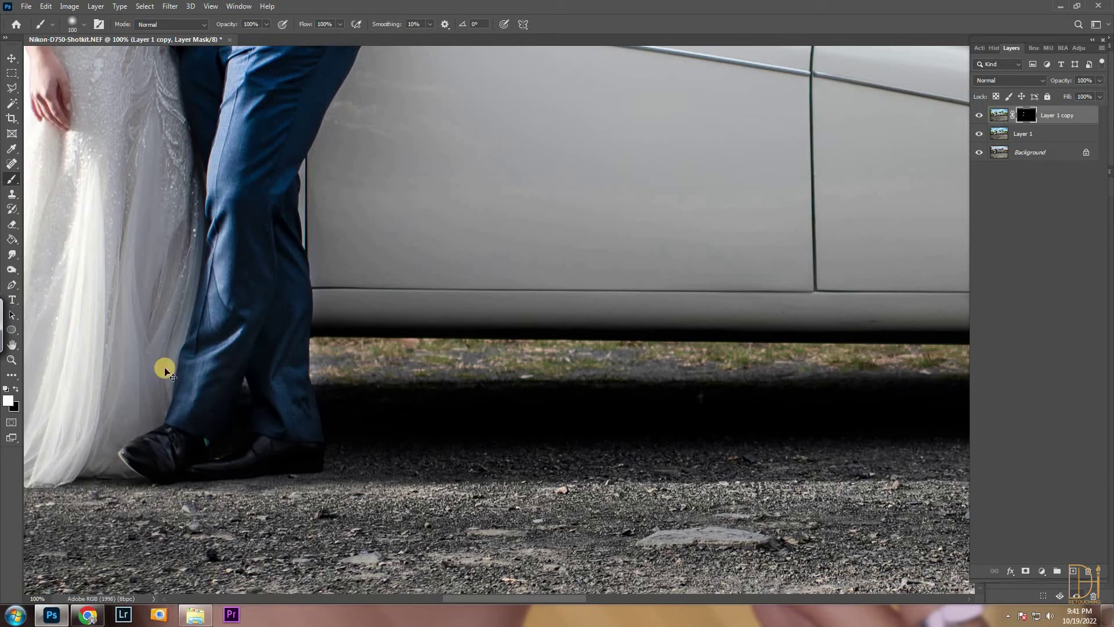
Step: Merge the masked suit layer into Layer 1, duplicate it and open the copy in the Camera Raw Filter
key(ctrl+e)
key(ctrl+minus)
key(ctrl+minus)
key(ctrl+minus)
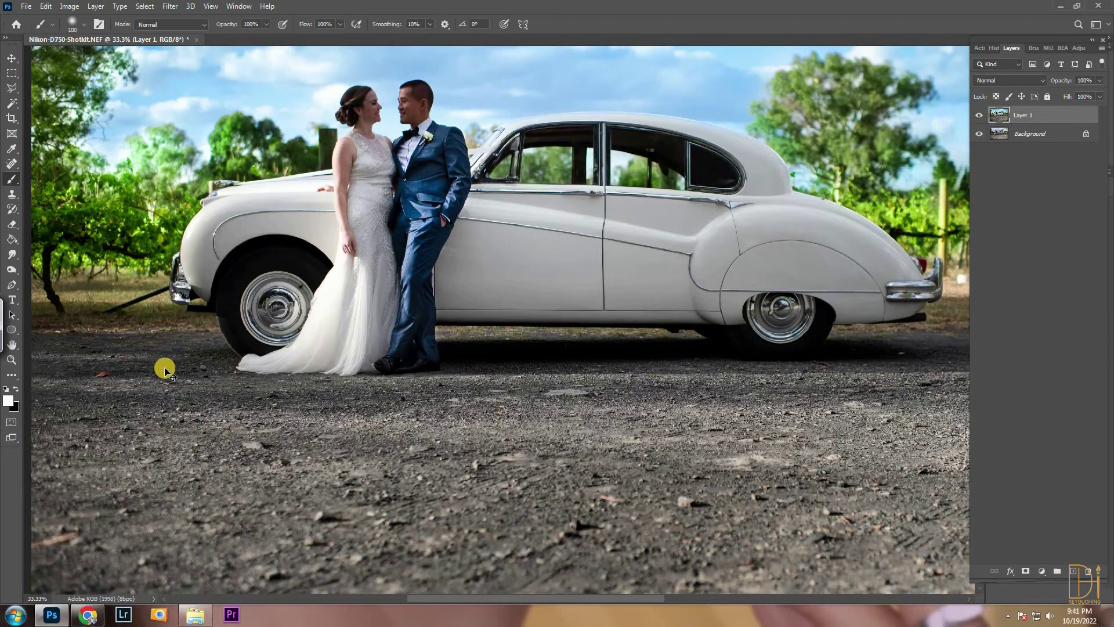
key(ctrl+plus)
key(ctrl+j)
key(ctrl+minus)
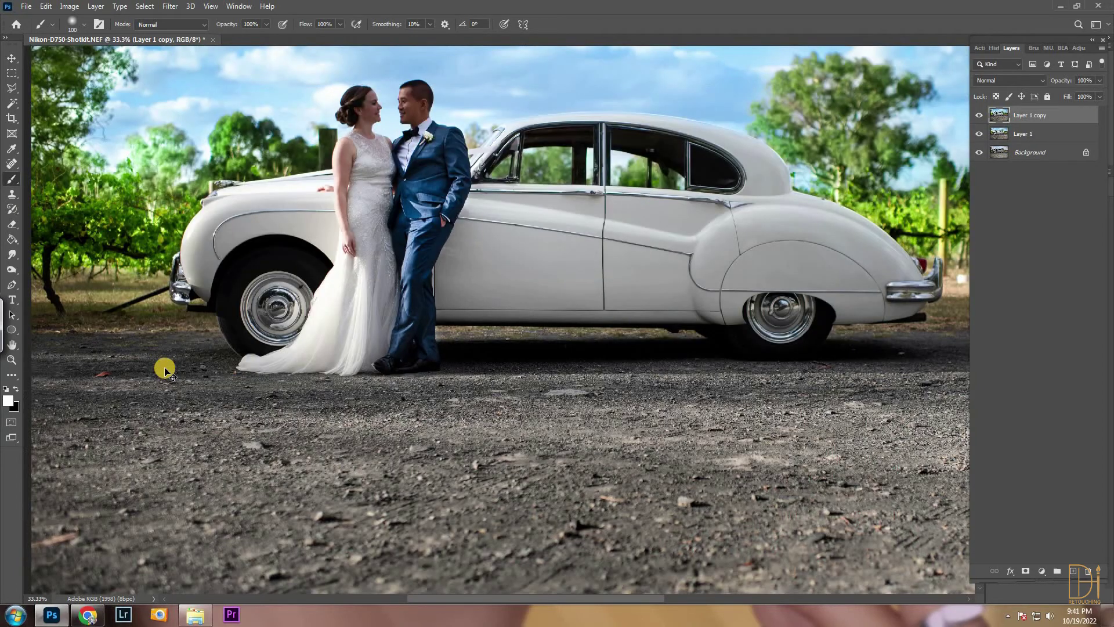
key(ctrl+minus)
key(ctrl+plus)
key(ctrl+minus)
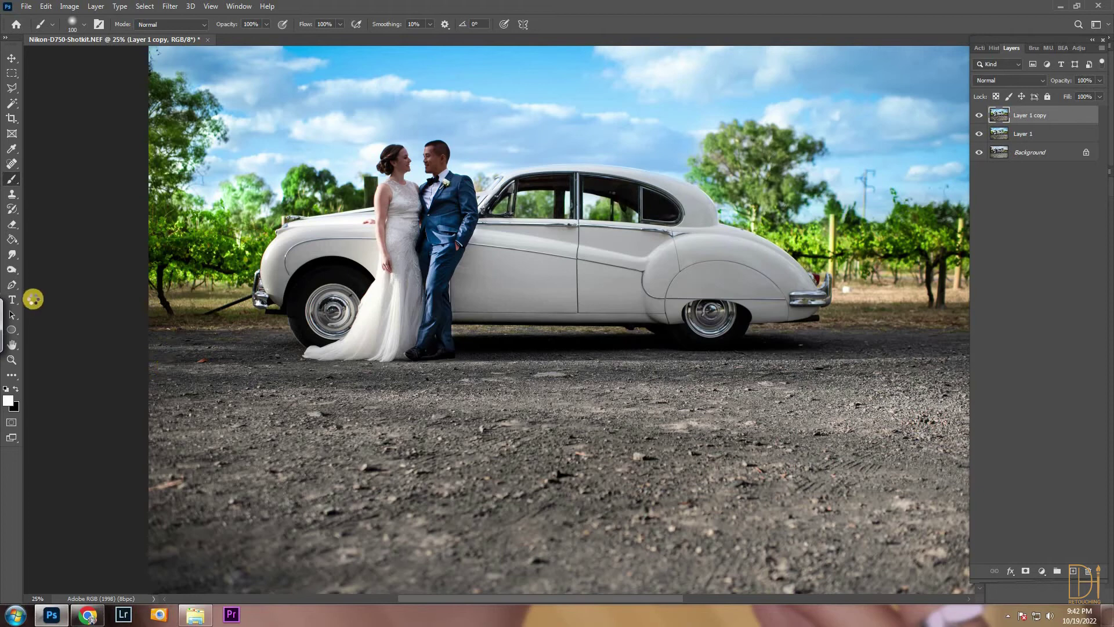
key(ctrl+shift+a)
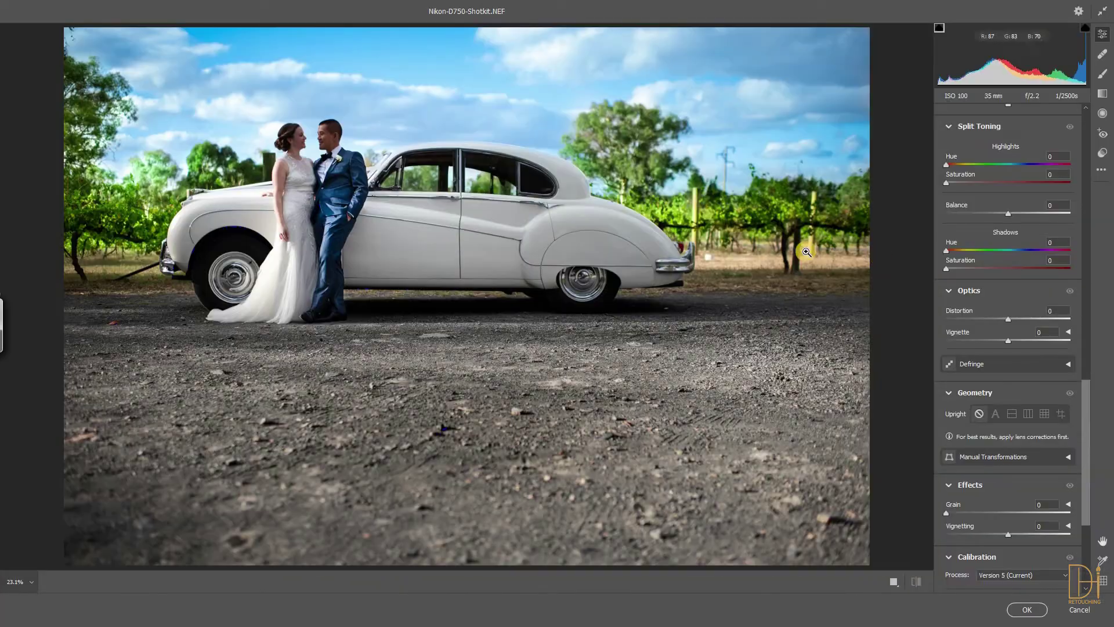
Step: Draw a Radial Filter ellipse over the dry grass and vines behind the car's rear with Temperature +10 and Tint -31
click(1103, 114)
drag(735, 239, 899, 311)
drag(1016, 254, 1018, 254)
drag(830, 248, 836, 261)
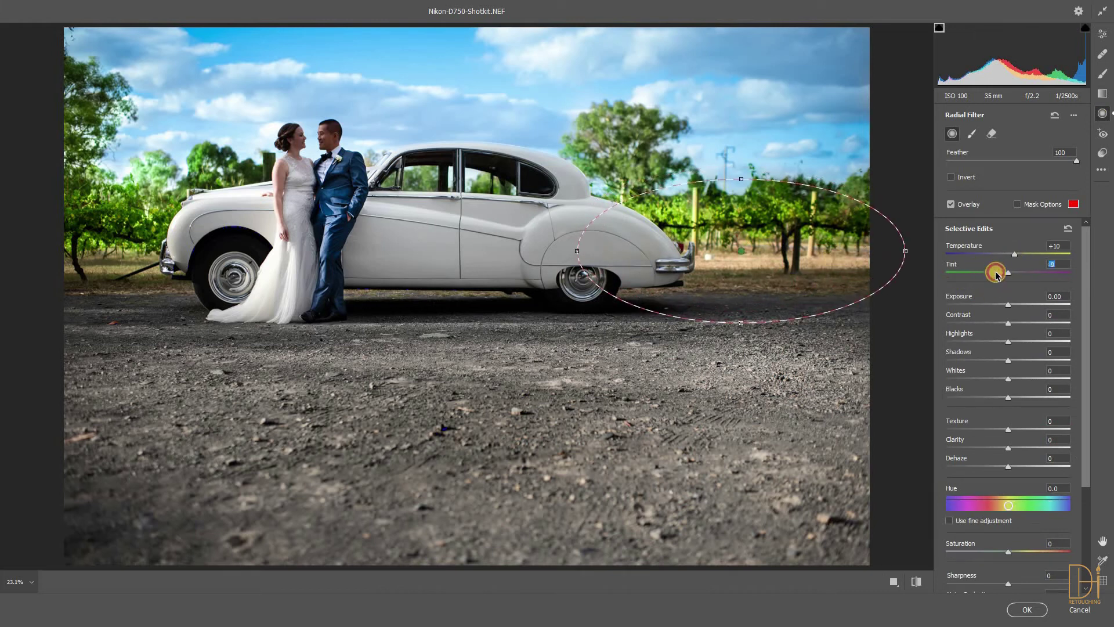
drag(990, 275, 962, 273)
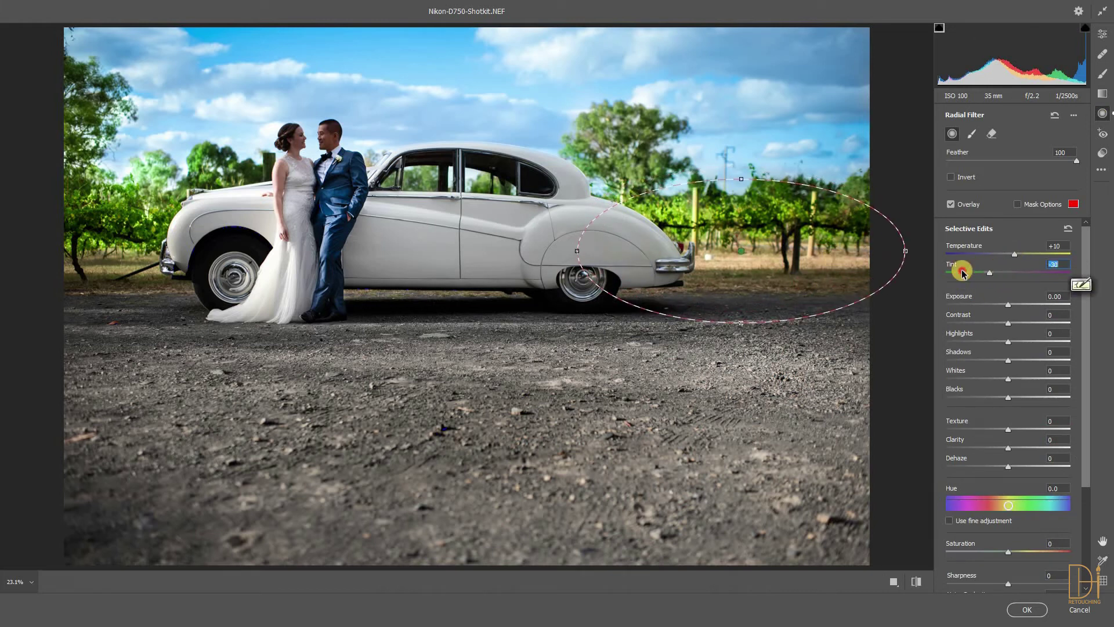
Step: Set Texture +23, Clarity +31 and Saturation +10, fine-tune Temperature, and add an ellipse over the grass ahead of the car
click(1019, 427)
click(1021, 447)
click(1014, 543)
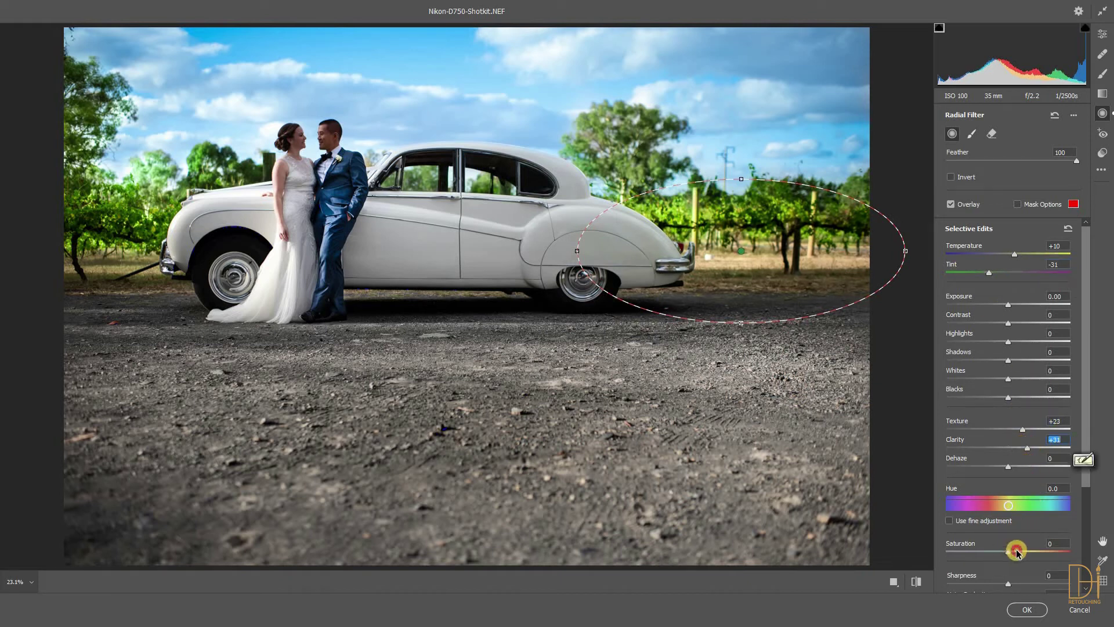
click(1004, 253)
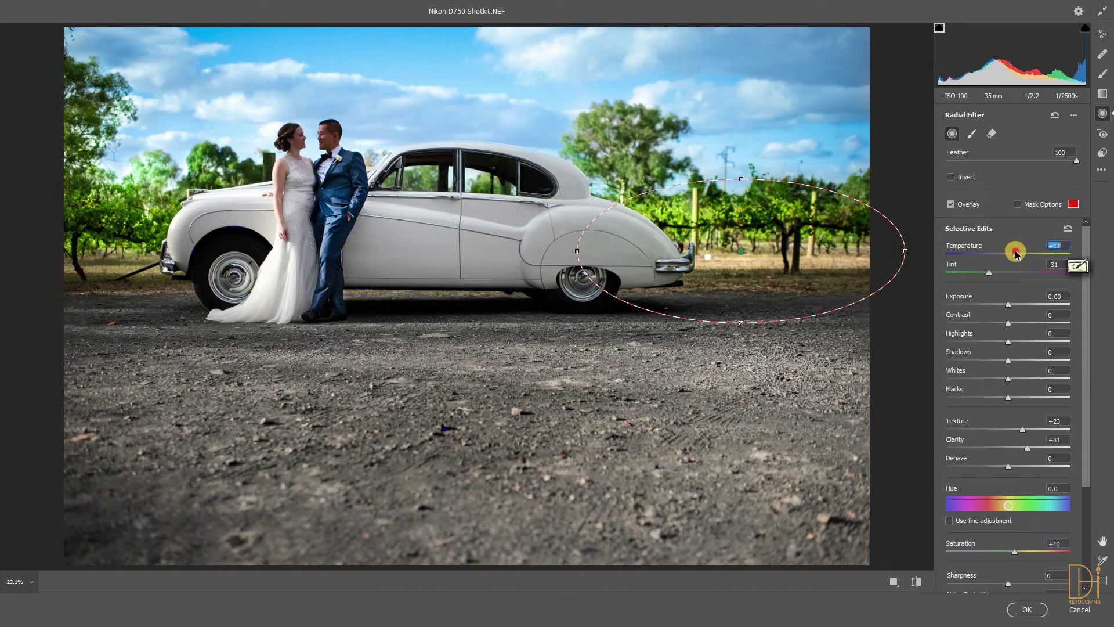
drag(95, 260, 161, 292)
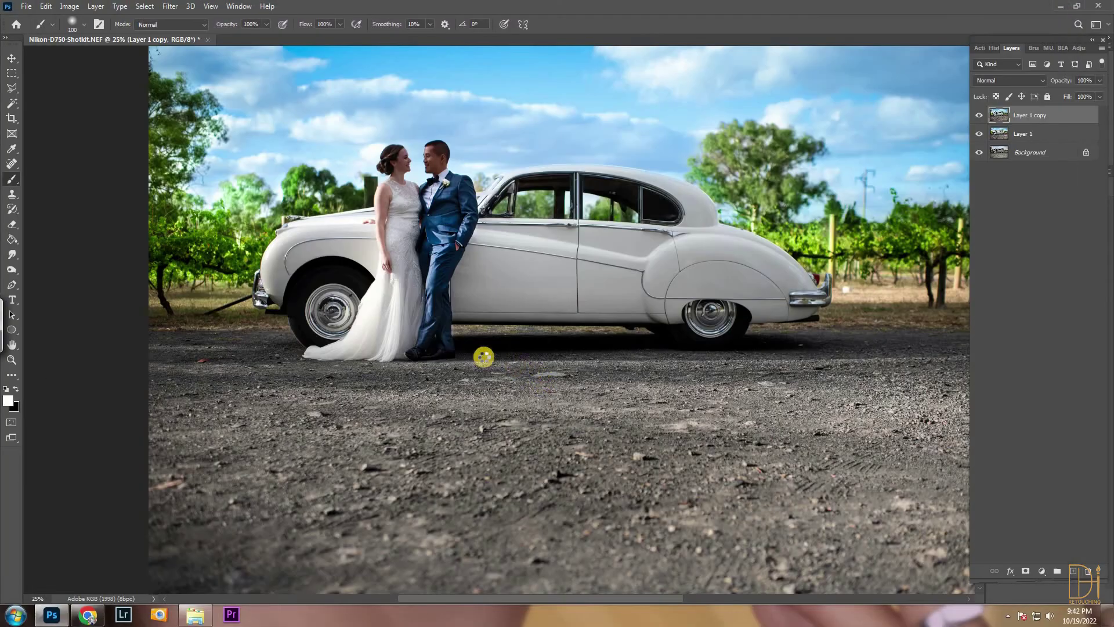
Step: Add a black mask to the edited layer and paint white with a 300 px brush over the dry grass on both sides of the car
alt+click(1027, 572)
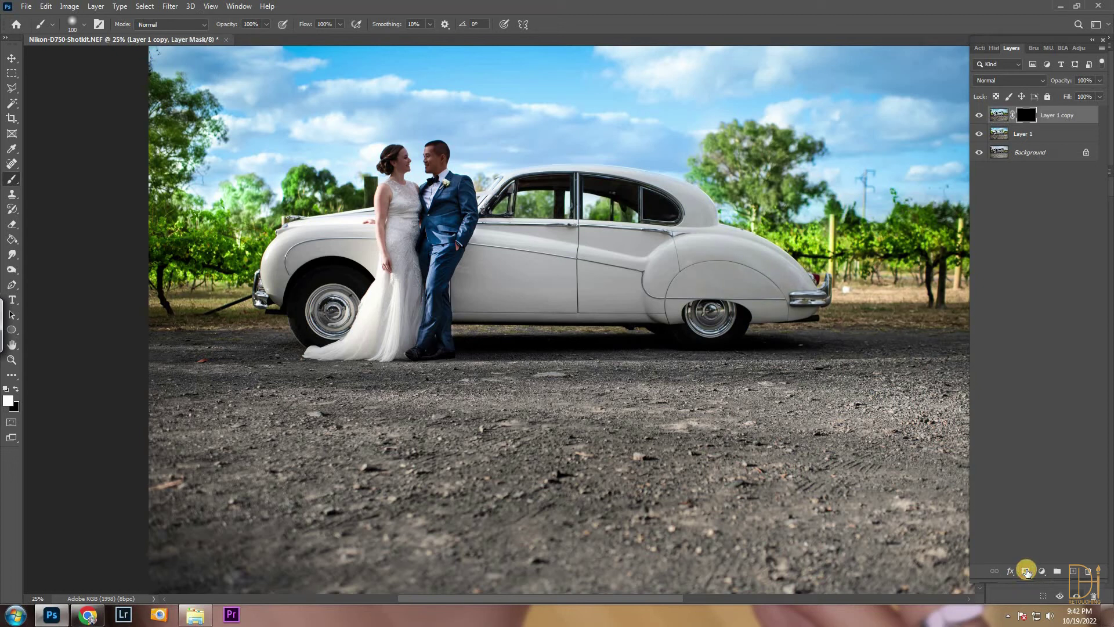
key(bracketright)
key(bracketright)
key(bracketright)
key(bracketright)
key(bracketright)
key(bracketright)
mouse_move(164, 306)
mouse_down()
mouse_move(229, 290)
mouse_move(174, 318)
mouse_move(208, 328)
mouse_up()
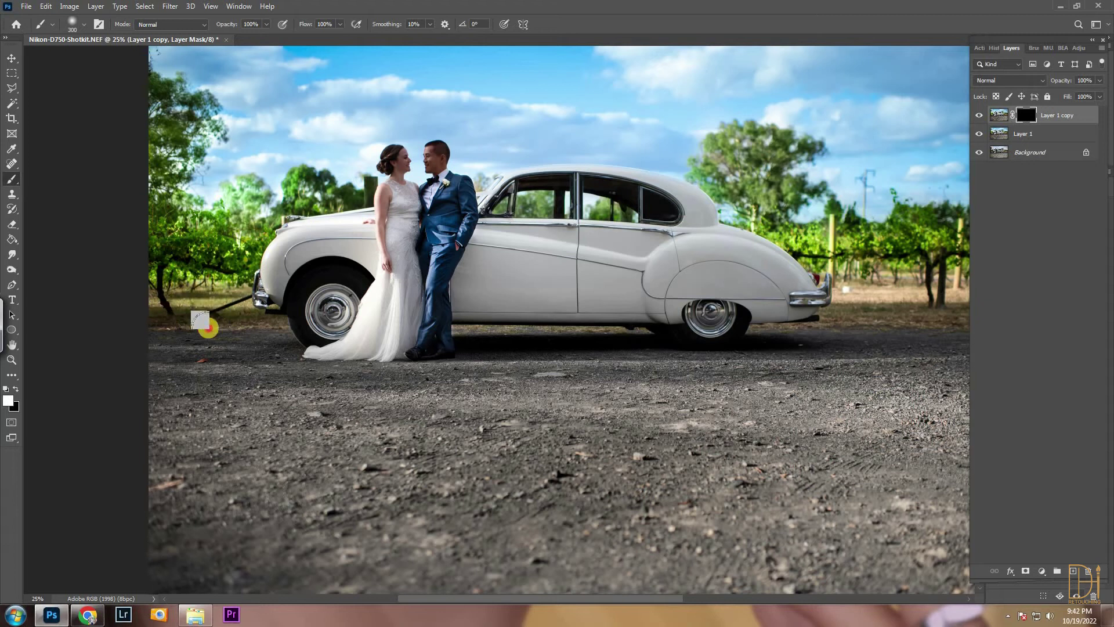
mouse_move(900, 302)
mouse_down()
mouse_move(860, 295)
mouse_move(911, 296)
mouse_move(794, 287)
mouse_up()
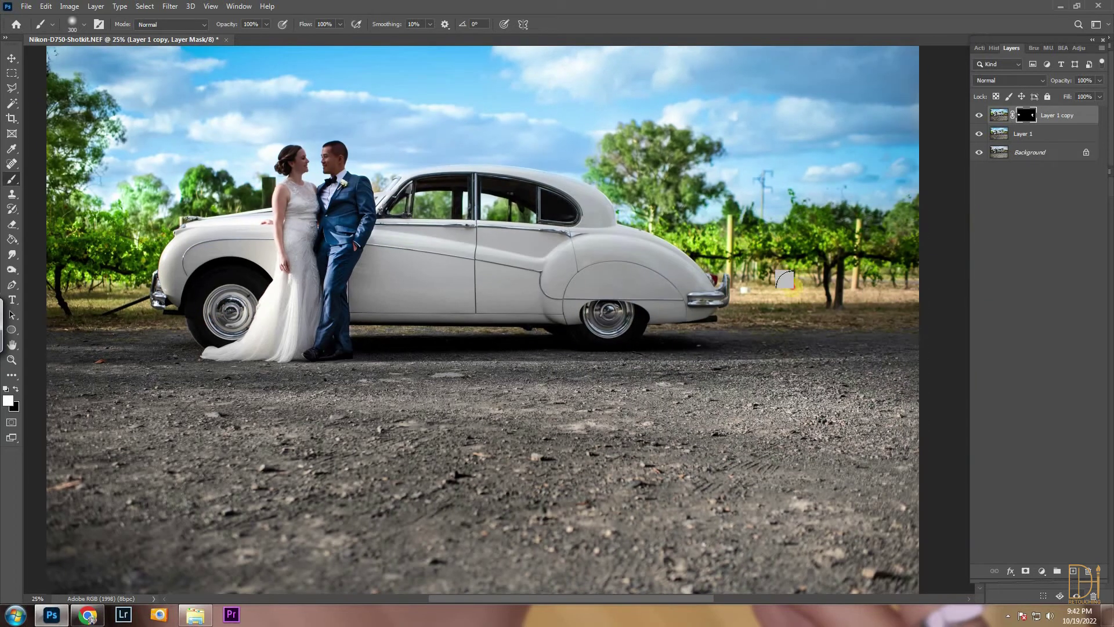
Step: Merge the masked grass layer into Layer 1, duplicate it and start a Radial Filter on the copy in the Camera Raw Filter
key(ctrl+z)
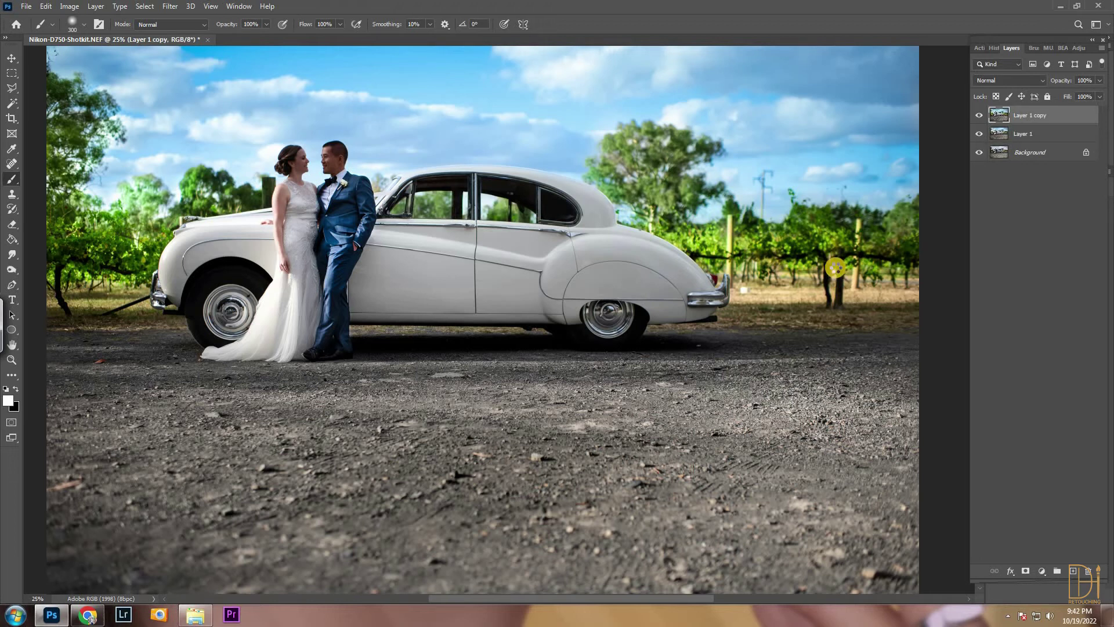
key(ctrl+shift+a)
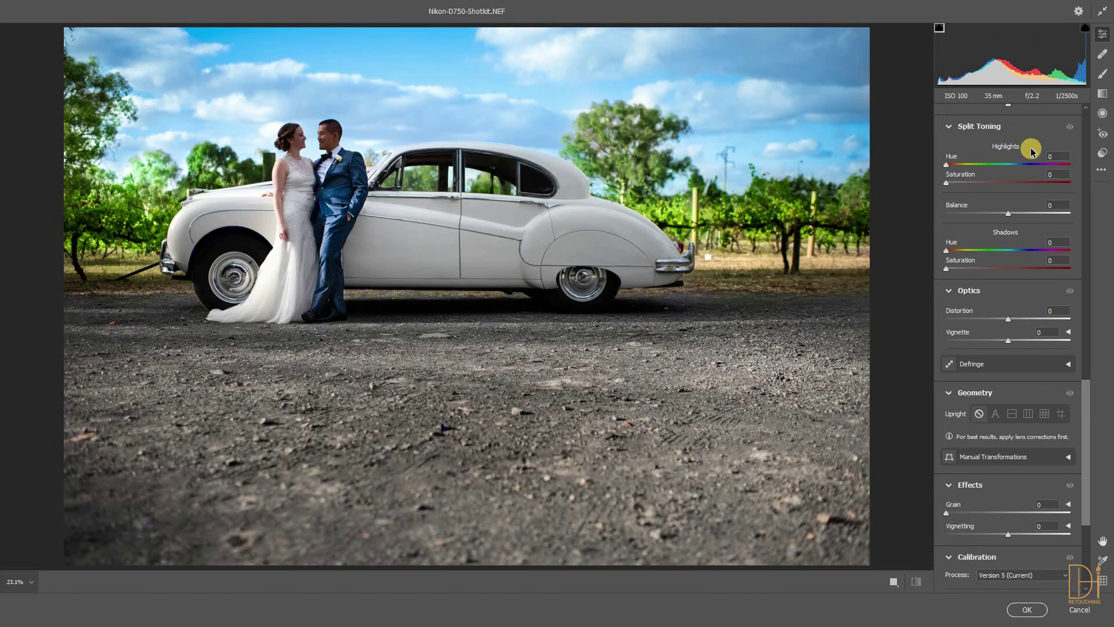
click(1102, 114)
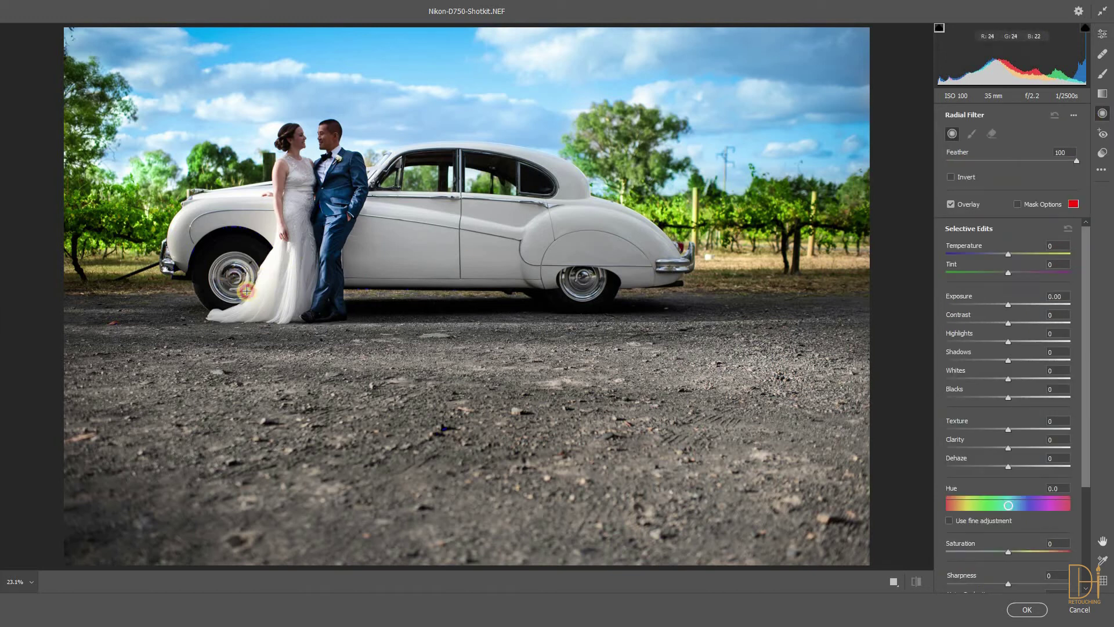
Step: Draw Radial Filter ellipses over the wheels, bumpers and windows with Exposure +0.45 and Contrast +100, and apply the Camera Raw Filter
drag(230, 274, 266, 308)
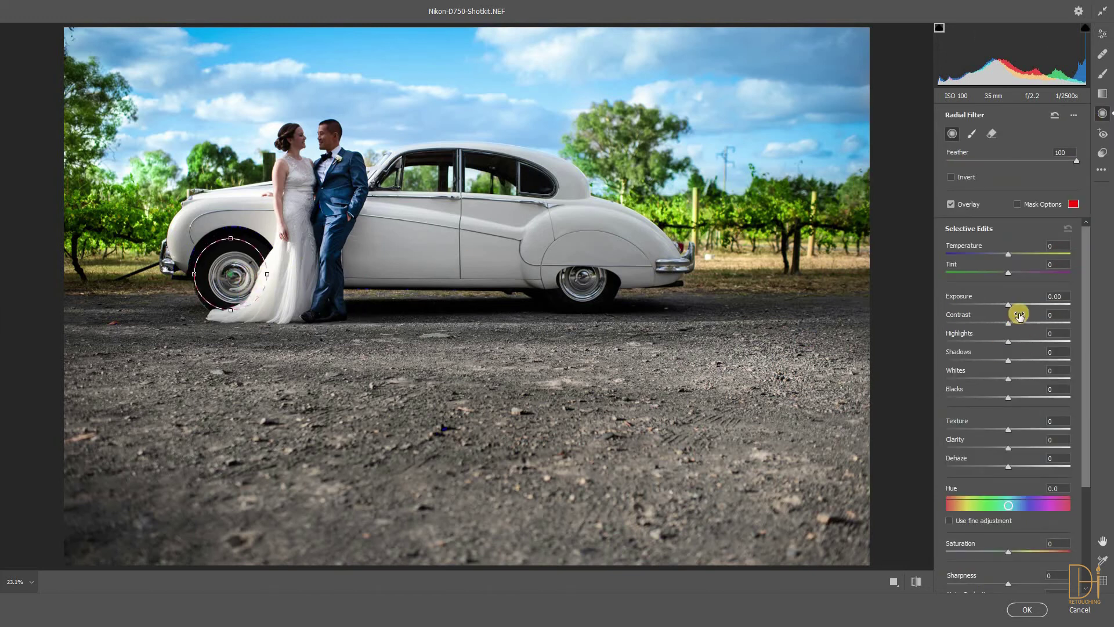
drag(971, 317, 1102, 319)
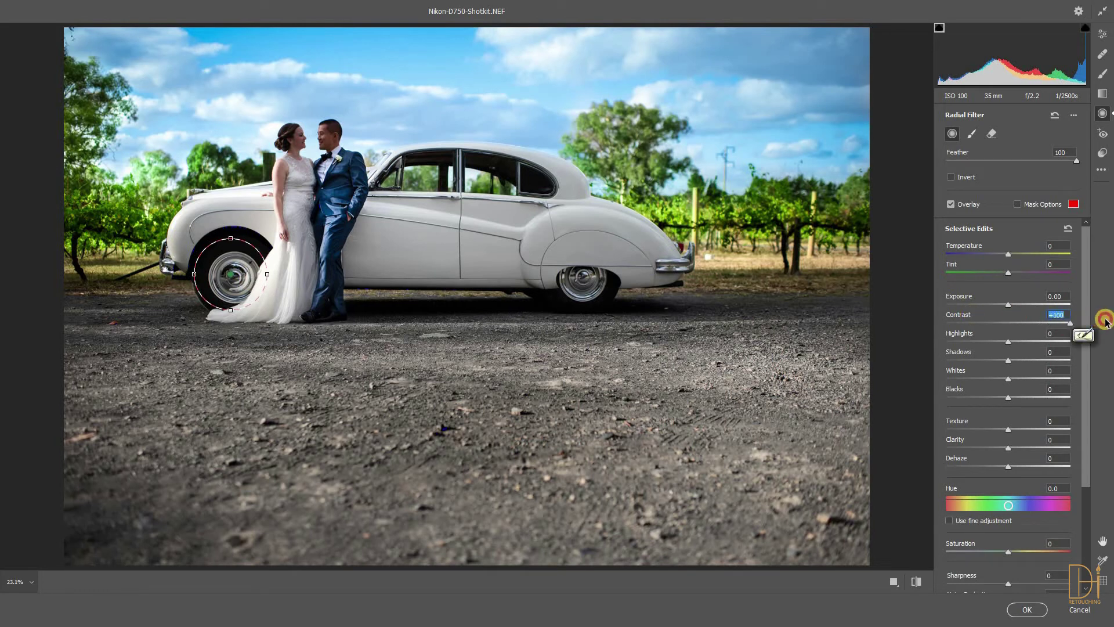
click(1015, 305)
drag(579, 274, 602, 295)
drag(668, 257, 707, 278)
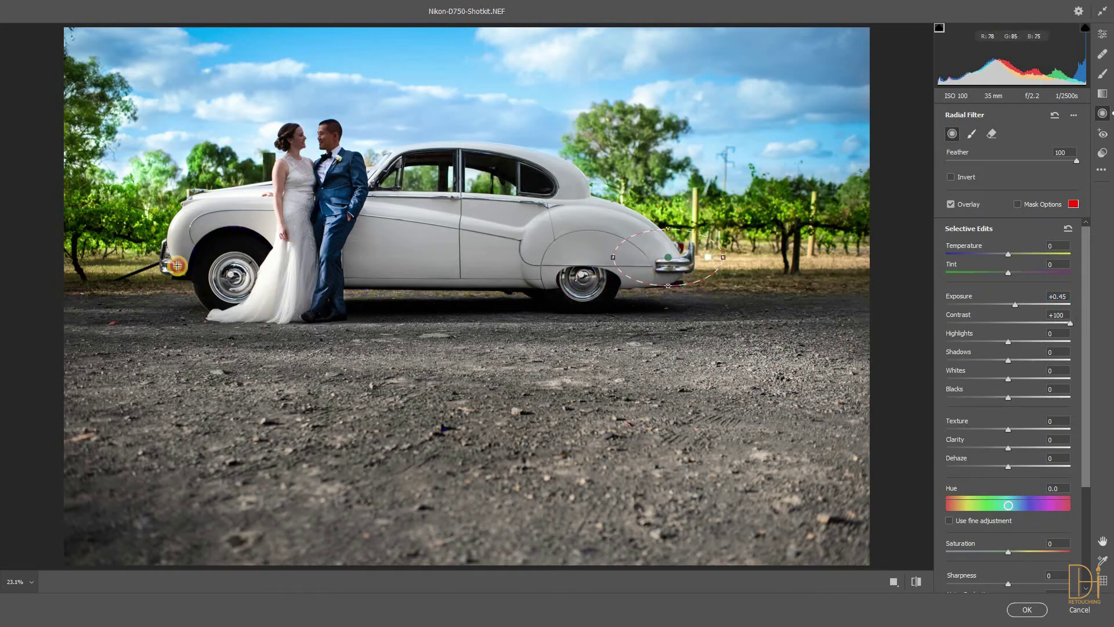
mouse_move(439, 175)
mouse_down()
mouse_move(507, 201)
mouse_move(551, 197)
mouse_up()
click(1025, 609)
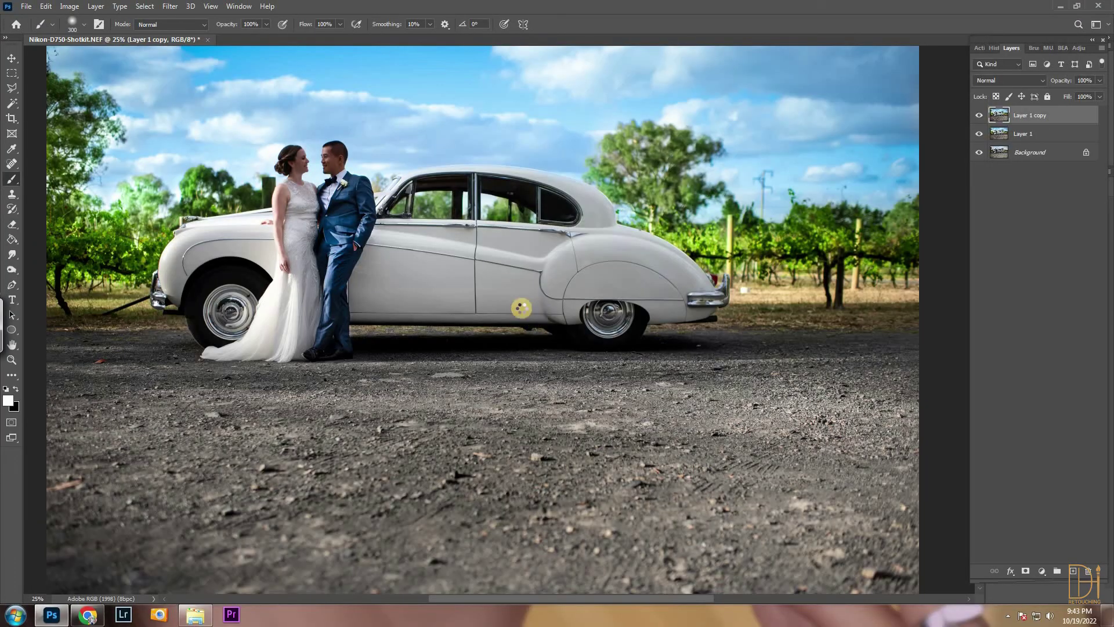
Step: Add a black mask to the contrast-boosted layer and paint white over the car's rear bumper, windows and front wheel
alt+click(1025, 570)
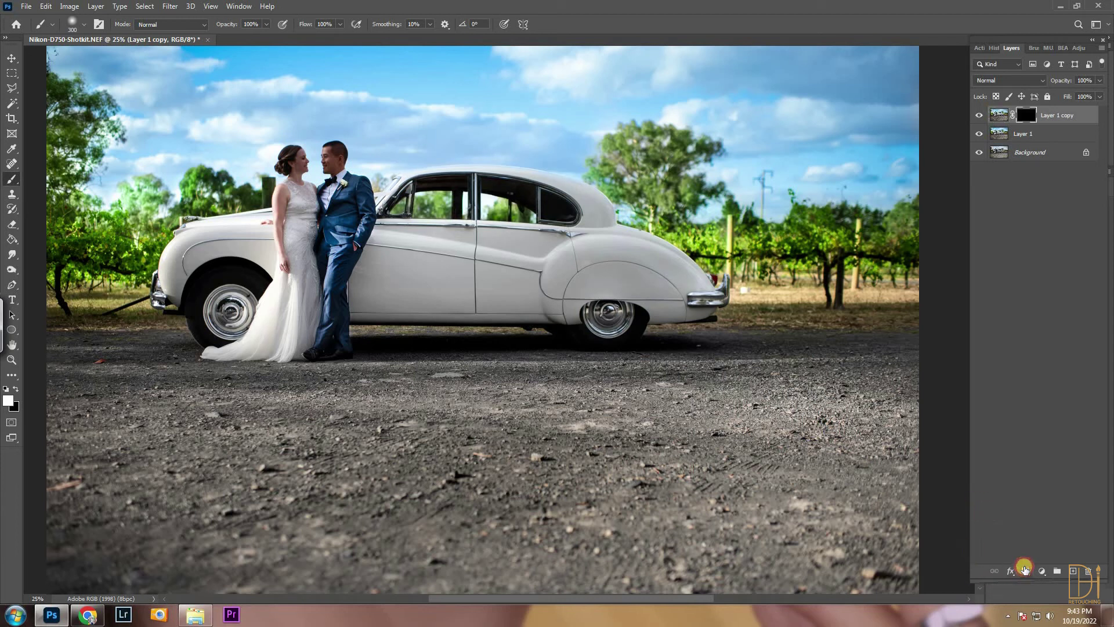
key(ctrl+plus)
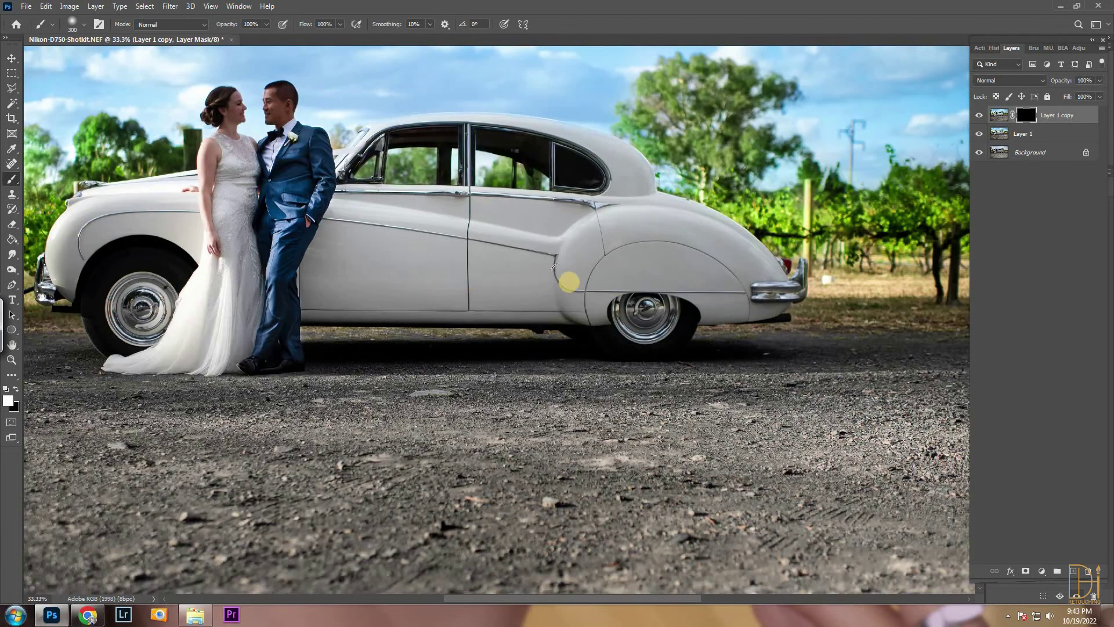
click(744, 268)
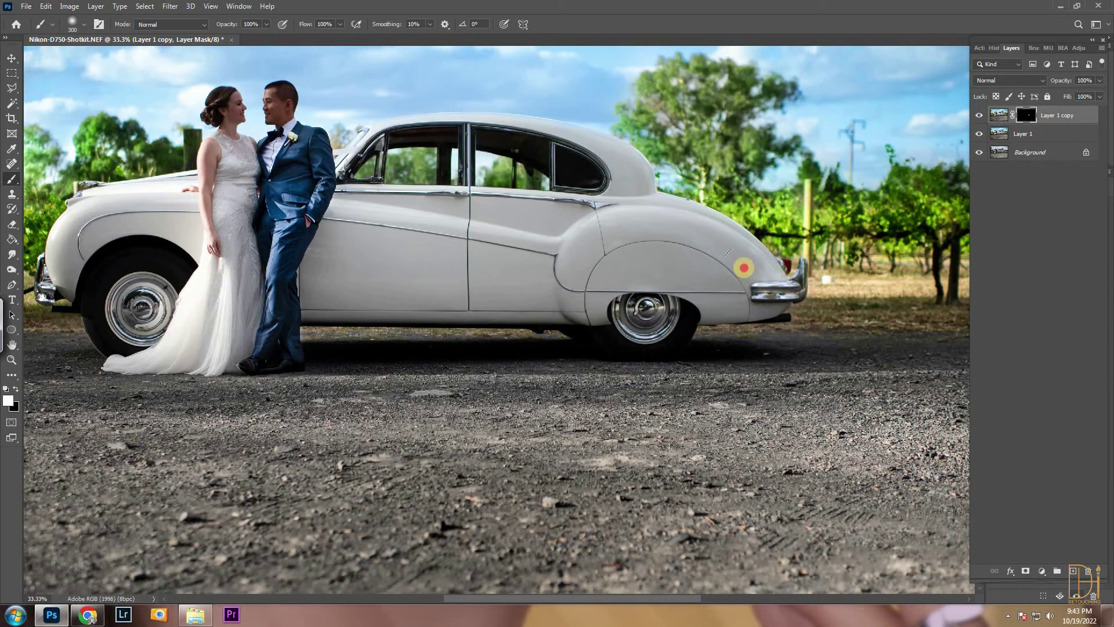
drag(480, 166, 414, 164)
click(140, 309)
drag(83, 296, 141, 312)
key([)
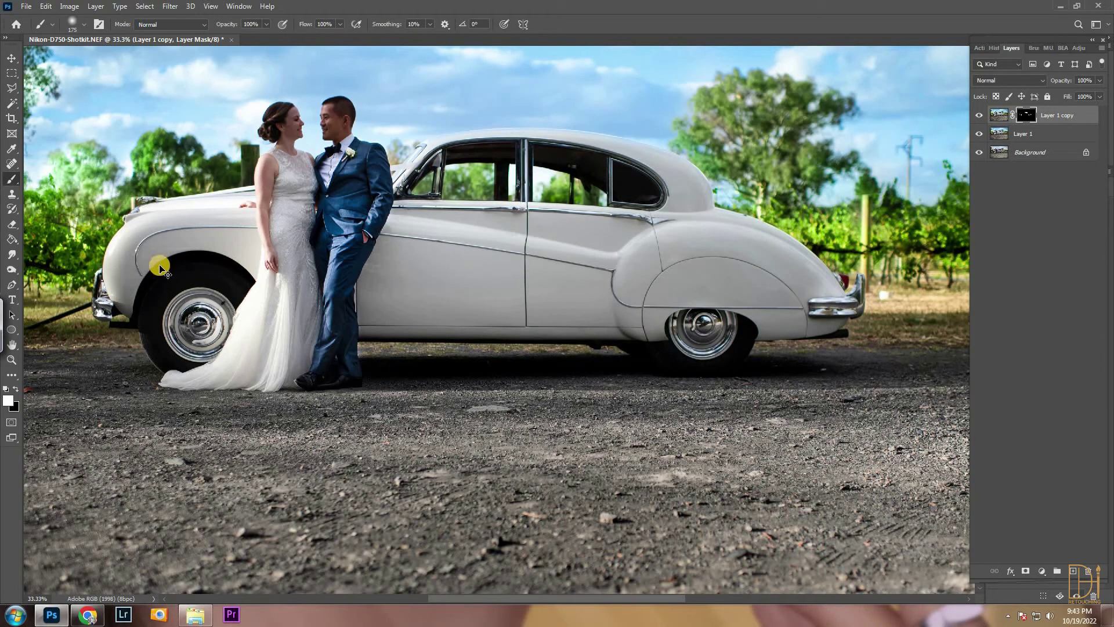
Step: Merge the masked car-detail layer into Layer 1, duplicate it and reopen the Camera Raw Filter on the copy
key(Delete)
key(ctrl+minus)
key(ctrl+minus)
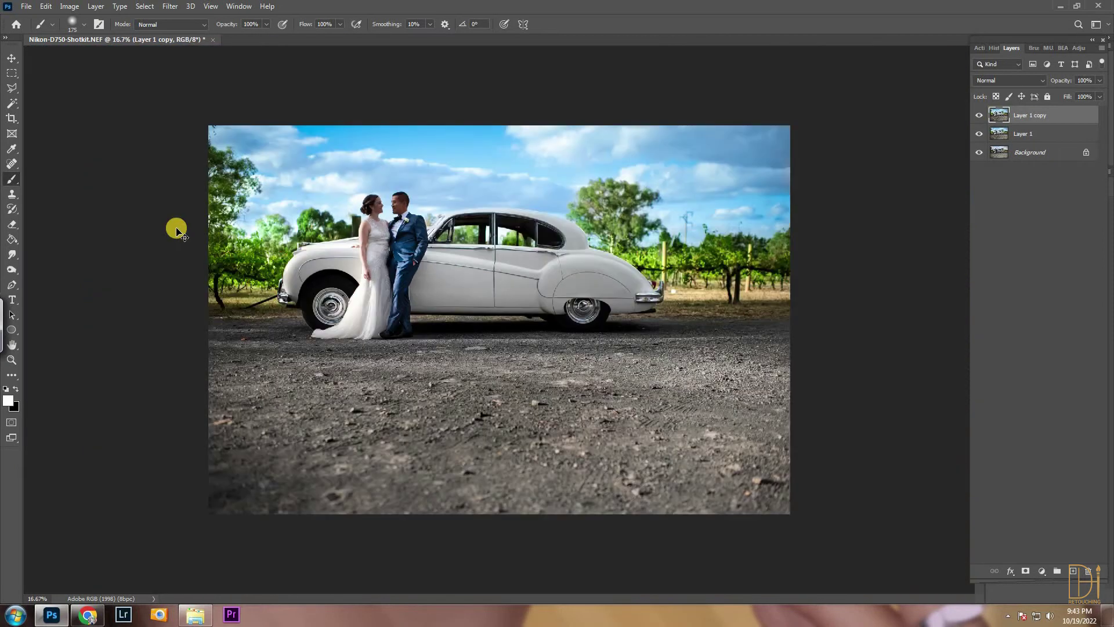
key(ctrl+plus)
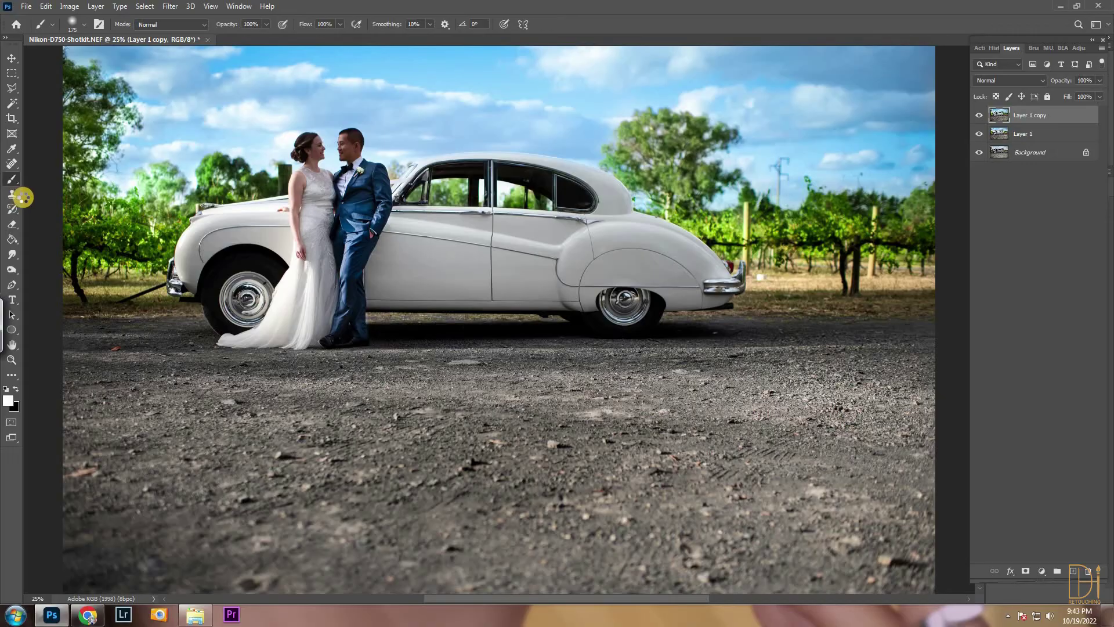
key(ctrl+shift+a)
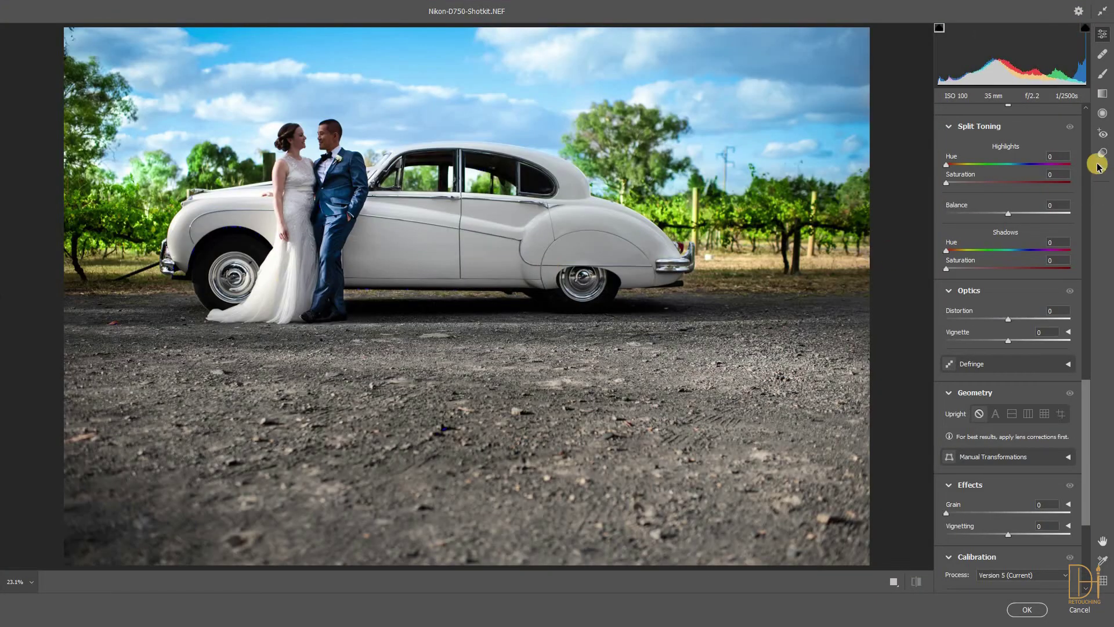
Step: Draw a tilted Radial Filter ellipse around the couple with Exposure +0.70 and Contrast +68
click(1103, 117)
drag(303, 228, 315, 298)
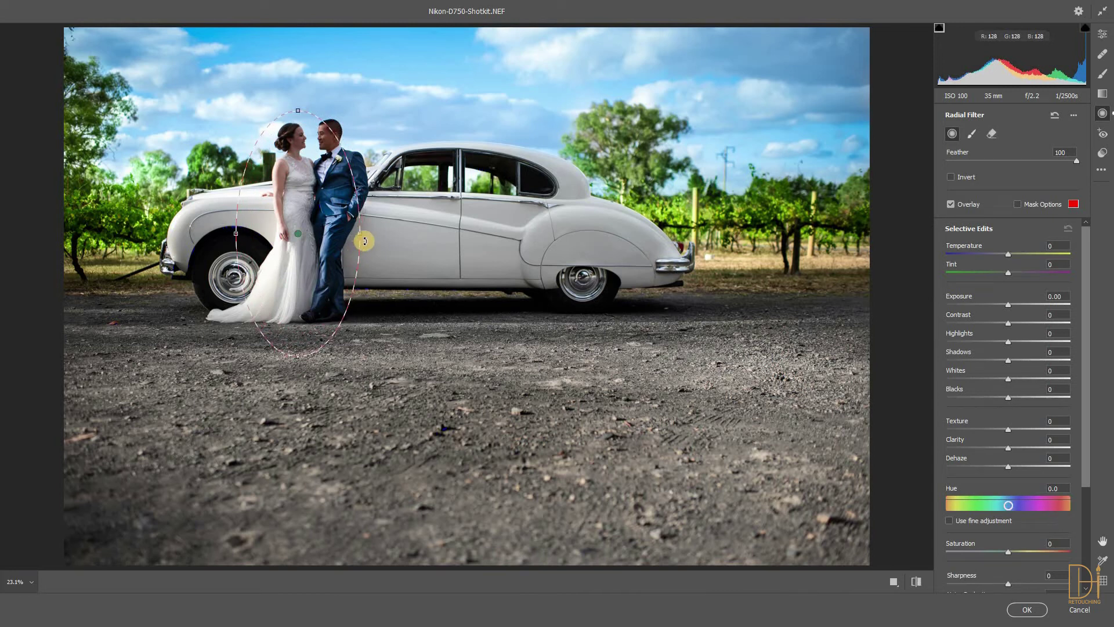
drag(373, 256, 406, 273)
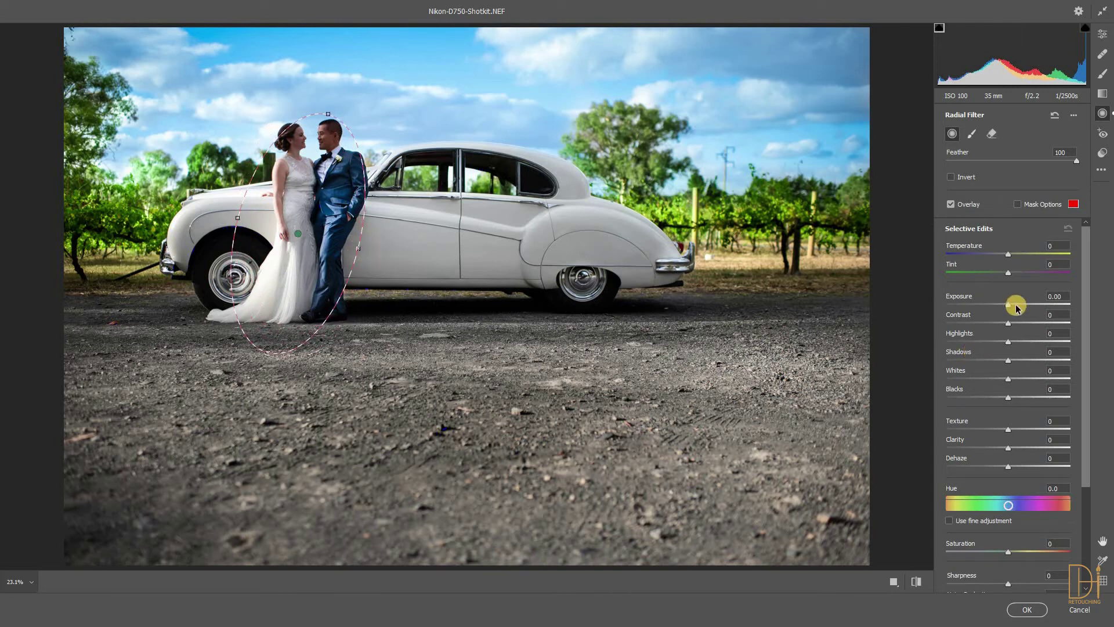
drag(1016, 306, 1052, 326)
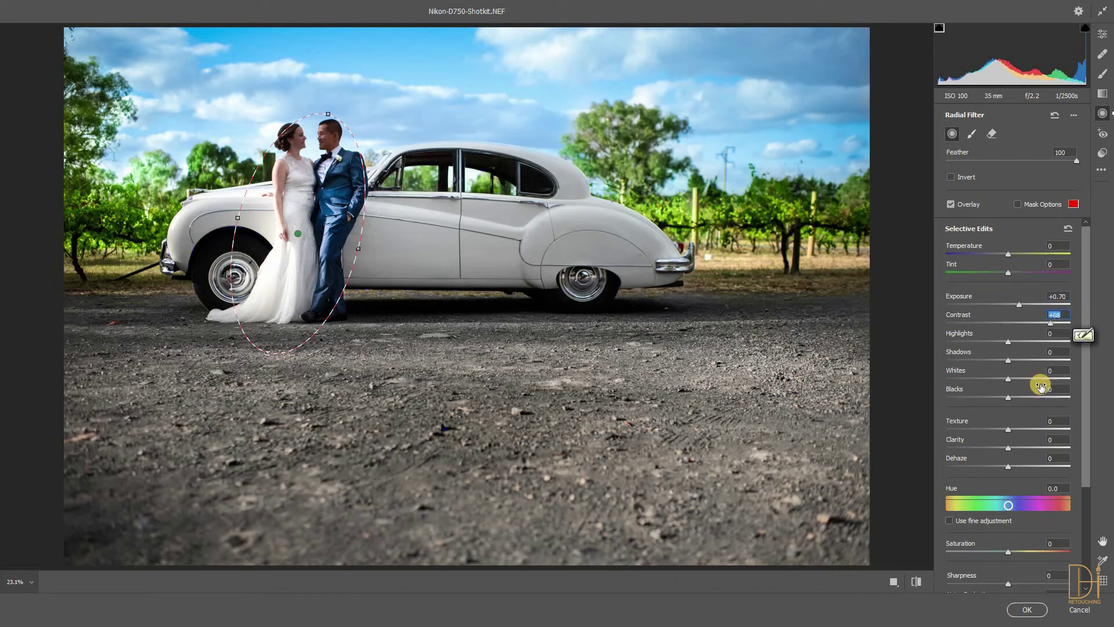
Step: Raise the Luminance of Oranges to +23 in the Color Mixer's HSL adjustments
click(1102, 34)
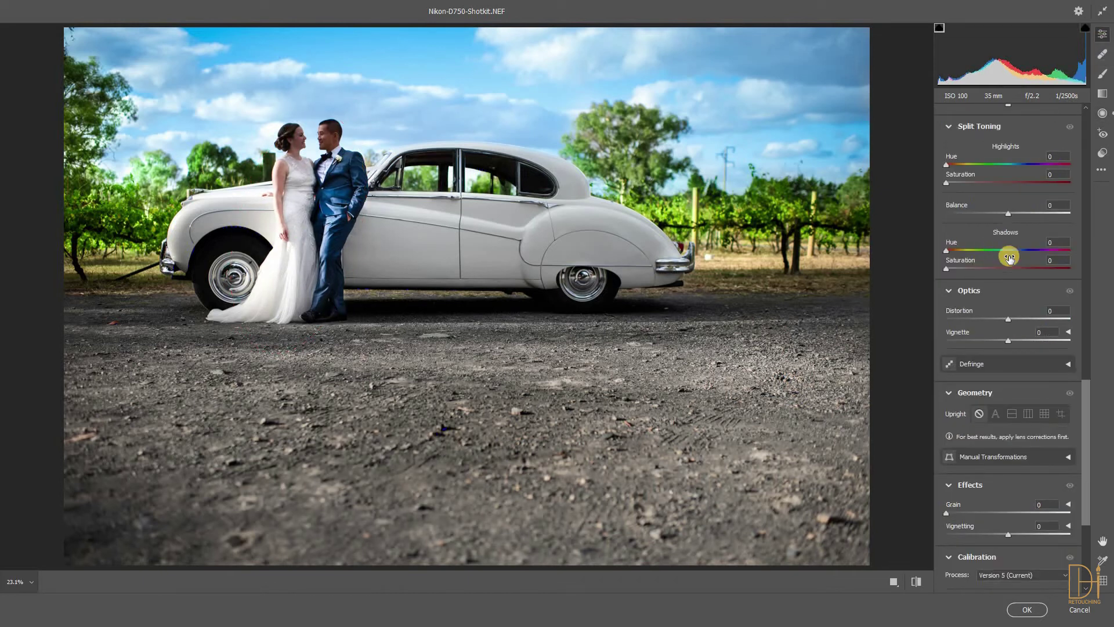
drag(1085, 403, 1025, 308)
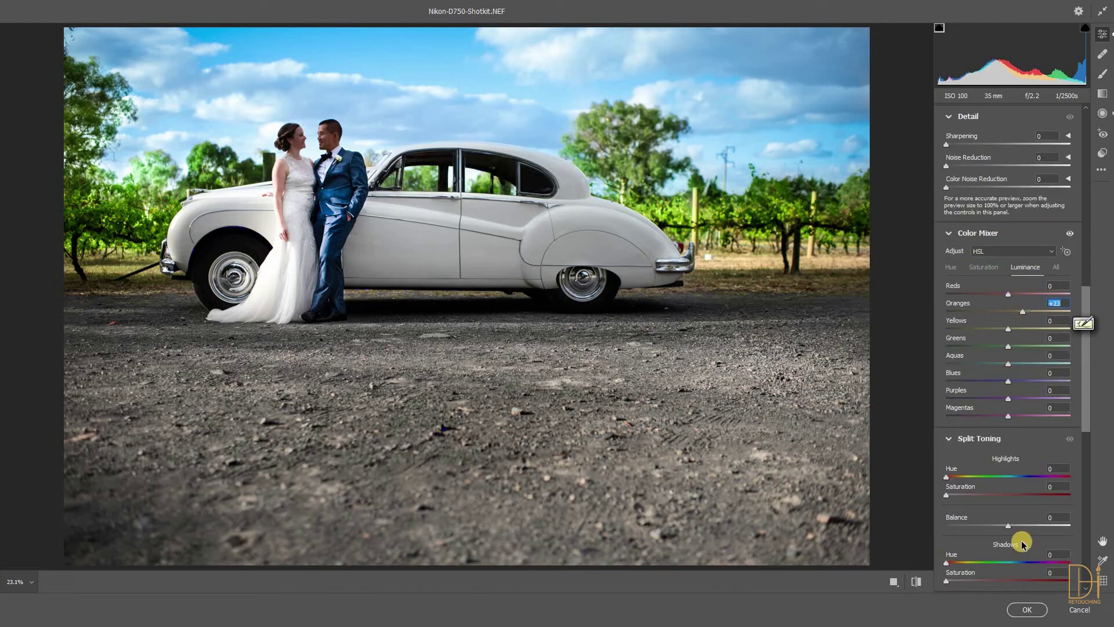
Step: Apply the Camera Raw adjustments around the couple and add a black mask to the adjusted Layer 1 copy
click(1028, 609)
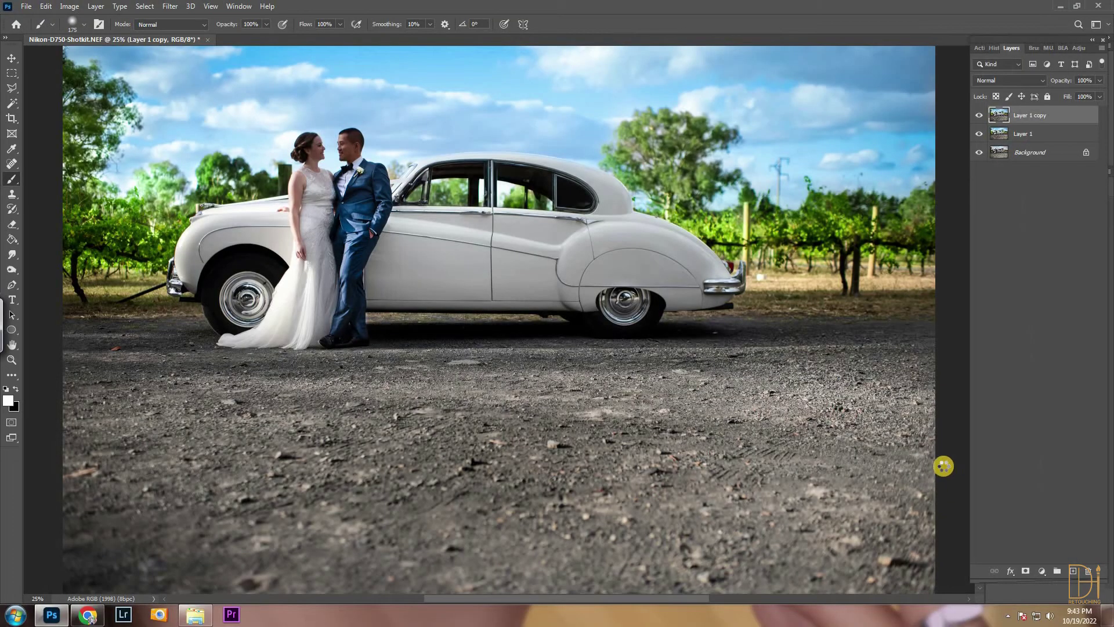
alt+click(1010, 567)
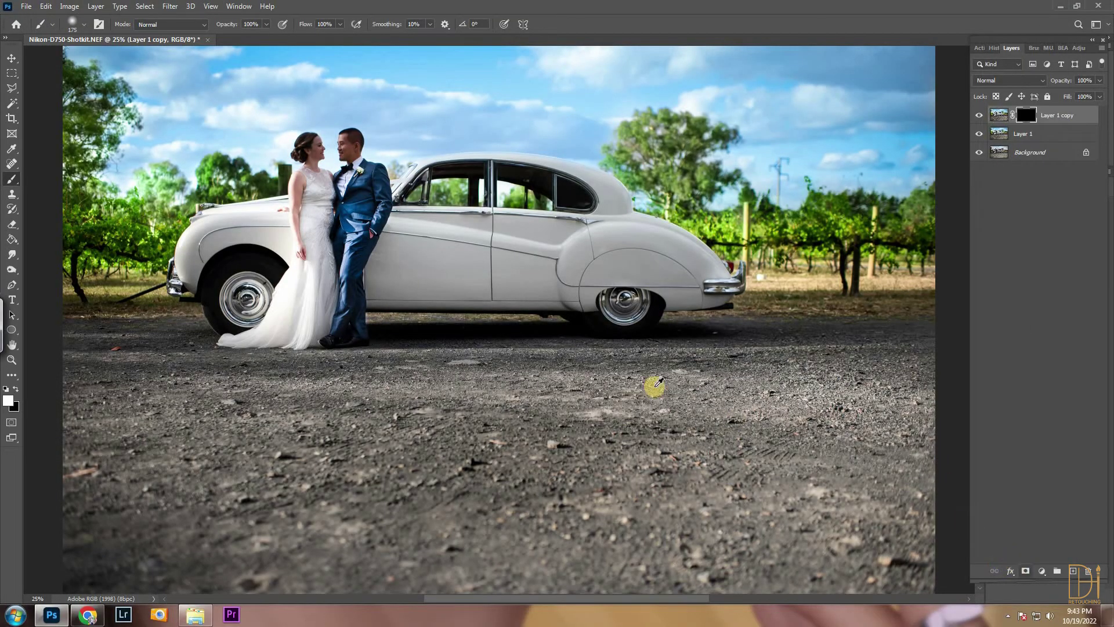
key(ctrl+plus)
key(ctrl+plus)
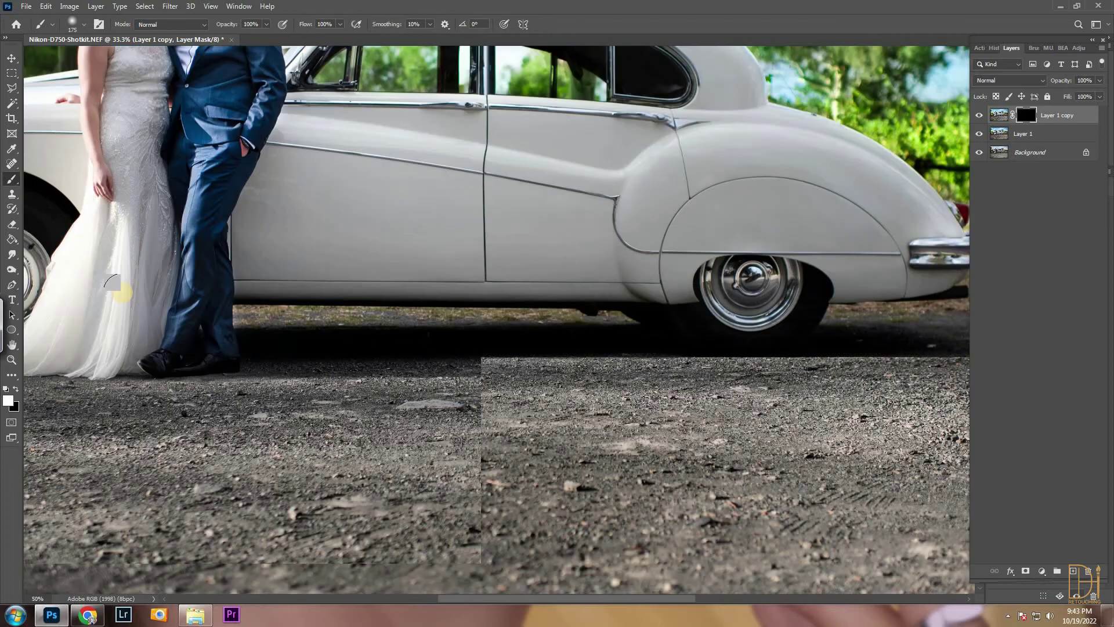
drag(149, 240, 256, 352)
key(ctrl+plus)
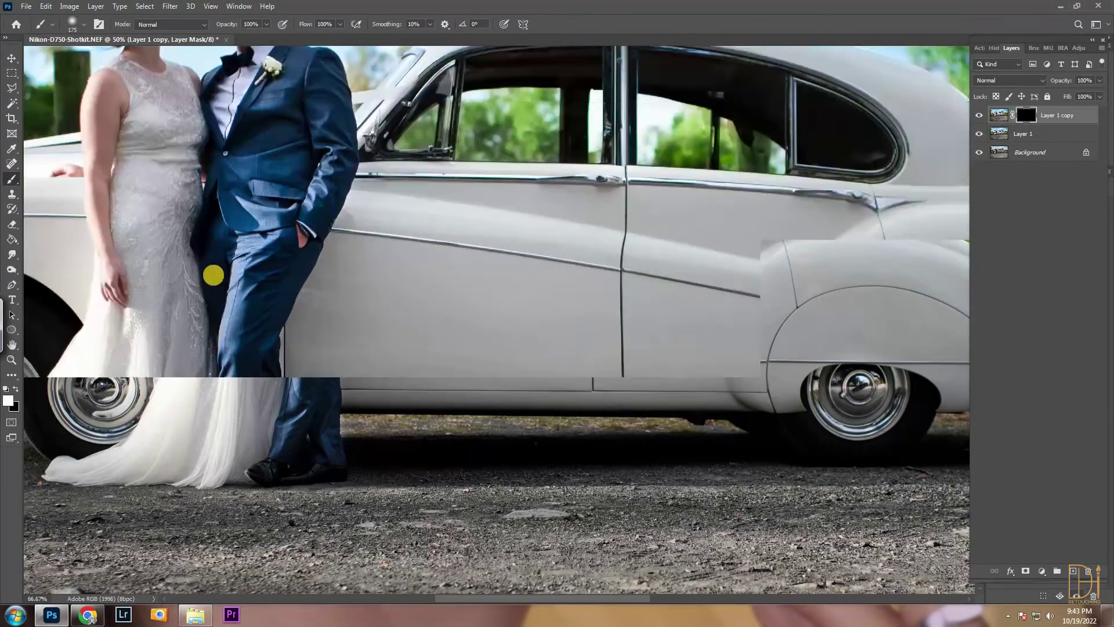
drag(132, 259, 396, 333)
mouse_move(224, 174)
mouse_down()
mouse_move(279, 253)
mouse_move(288, 322)
mouse_up()
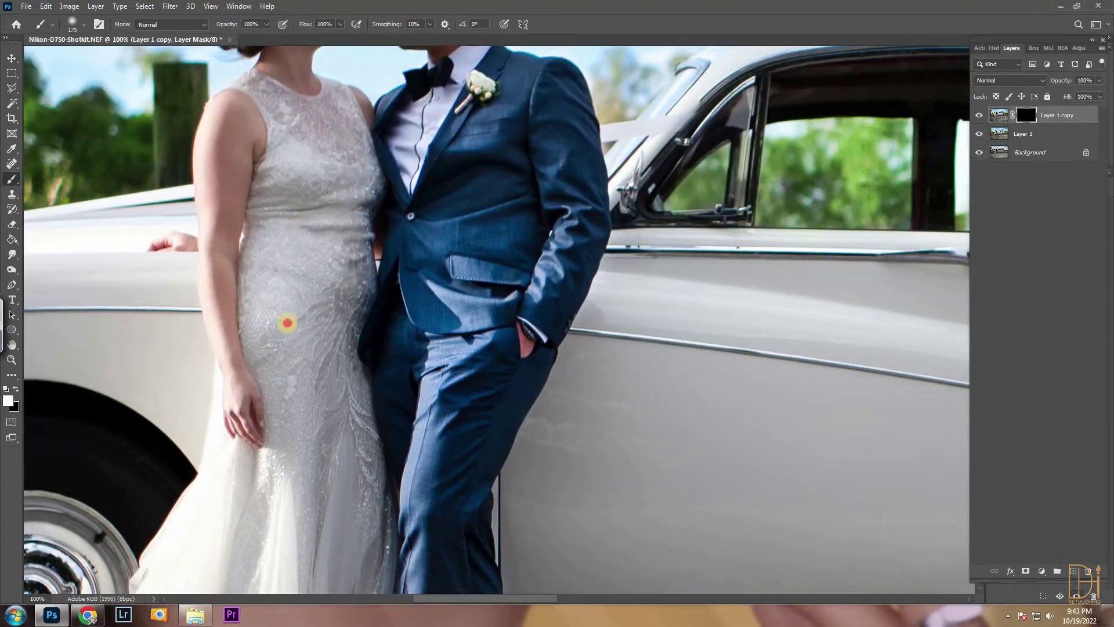
Step: Paint white on the mask over the bride and groom with a brush reduced to size 80
key(bracketleft)
key(bracketleft)
key(bracketleft)
key(bracketleft)
key(bracketleft)
mouse_move(228, 227)
mouse_down()
mouse_move(231, 183)
mouse_move(269, 121)
mouse_move(353, 216)
mouse_move(355, 285)
mouse_move(226, 175)
mouse_move(296, 112)
mouse_move(300, 272)
mouse_move(325, 250)
mouse_move(278, 393)
mouse_move(323, 318)
mouse_move(322, 441)
mouse_up()
scroll(242, 392, down, 3)
mouse_move(242, 393)
mouse_down()
mouse_move(329, 349)
mouse_move(274, 398)
mouse_up()
scroll(273, 398, down, 3)
mouse_move(219, 356)
mouse_down()
mouse_move(274, 398)
mouse_move(334, 360)
mouse_move(379, 114)
mouse_up()
mouse_move(340, 54)
mouse_down()
mouse_move(332, 155)
mouse_move(370, 191)
mouse_up()
drag(333, 440, 324, 283)
mouse_move(97, 335)
mouse_down()
mouse_move(387, 261)
mouse_move(318, 118)
mouse_up()
drag(373, 148, 309, 312)
mouse_move(409, 255)
mouse_down()
mouse_move(347, 339)
mouse_move(319, 557)
mouse_up()
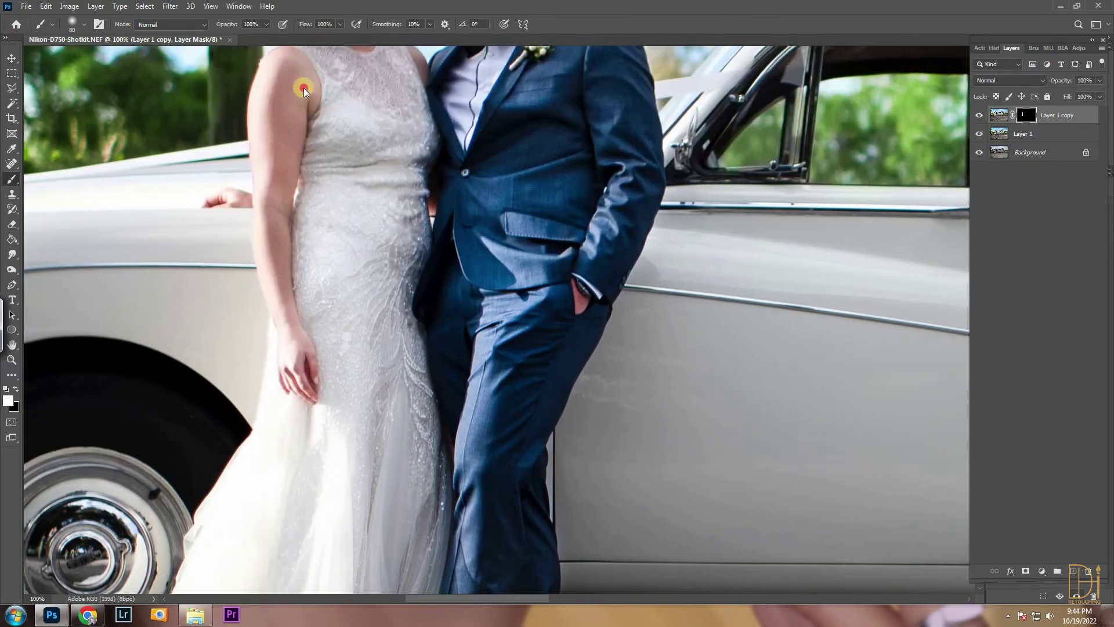
drag(304, 89, 294, 224)
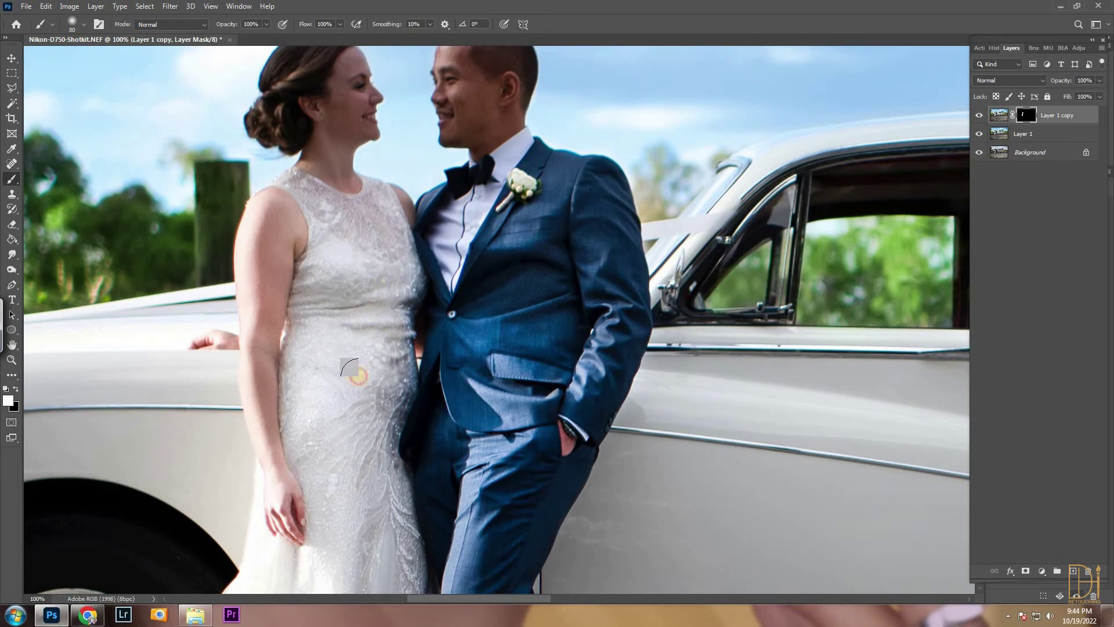
Step: Merge the masked couple adjustment into Layer 1, duplicate it and reopen the Camera Raw Filter on the copy
key(ctrl+e)
key(ctrl+j)
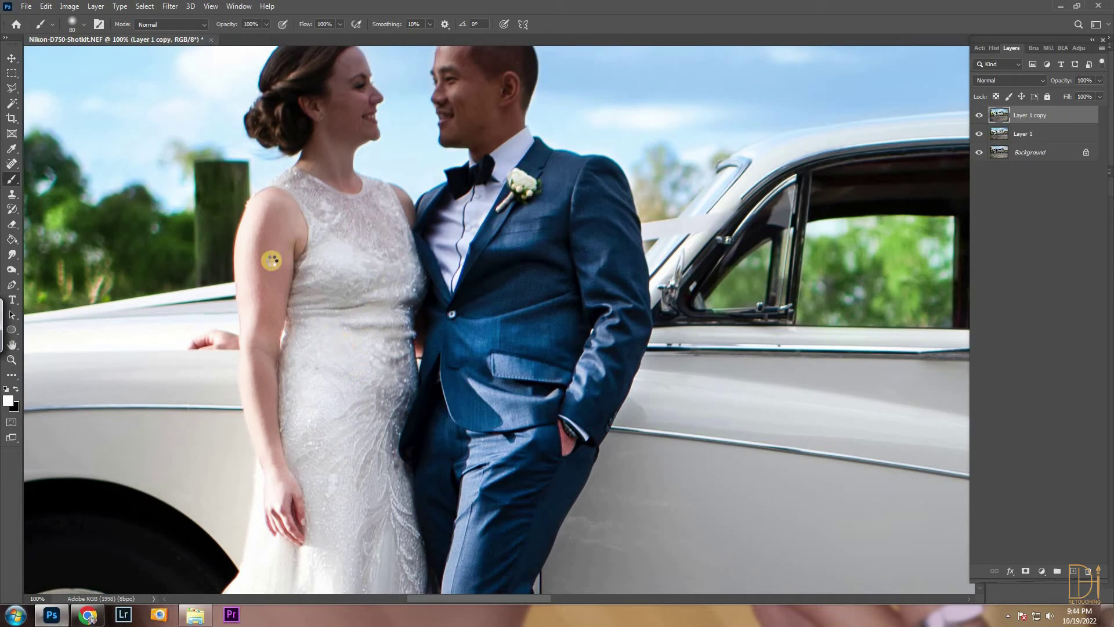
key(ctrl+shift+a)
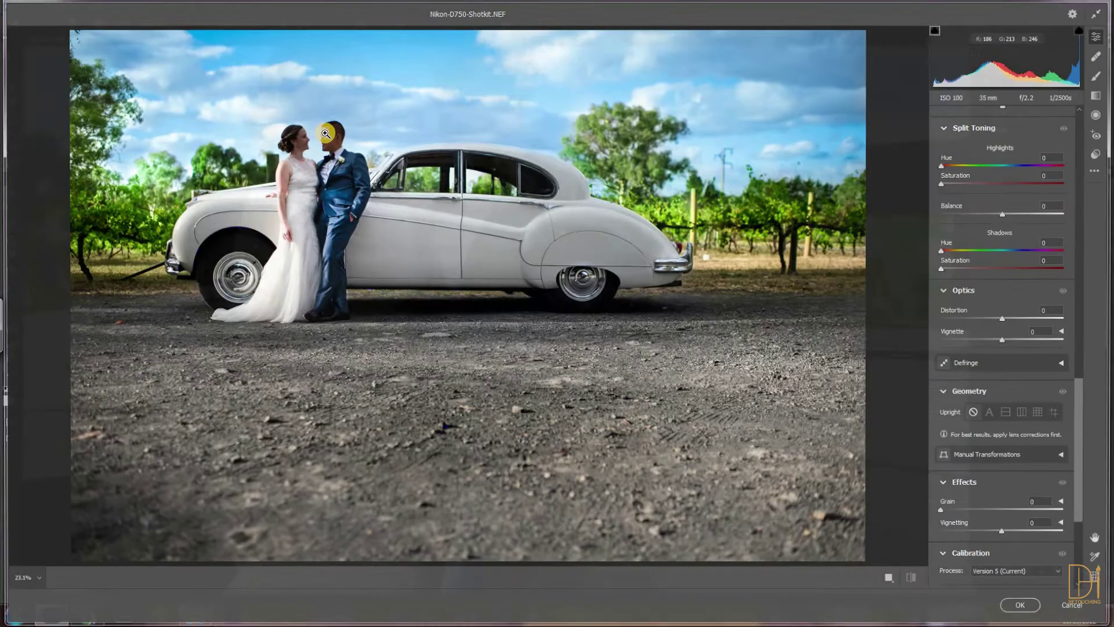
Step: Draw a Radial Filter ellipse around the bride's head and neck with Exposure +1.70
click(425, 171)
click(1103, 113)
drag(479, 412, 522, 361)
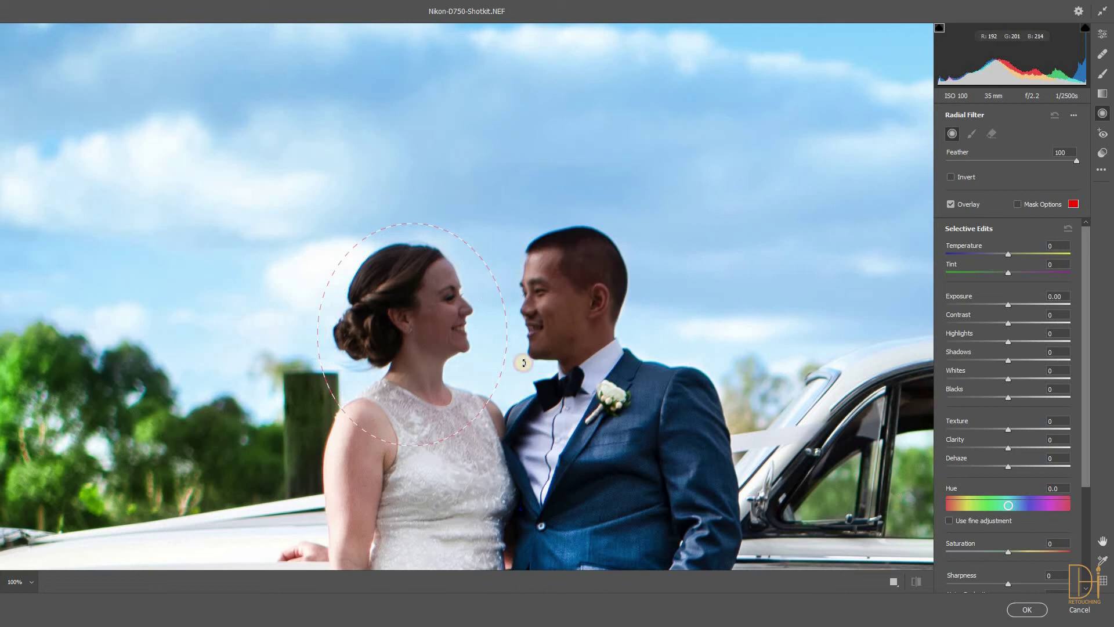
drag(1019, 303, 1035, 306)
drag(414, 226, 414, 210)
Step: Add a tilted Radial Filter ellipse around the groom's head and raise its Exposure to +2.00
drag(549, 296, 607, 376)
drag(661, 327, 642, 236)
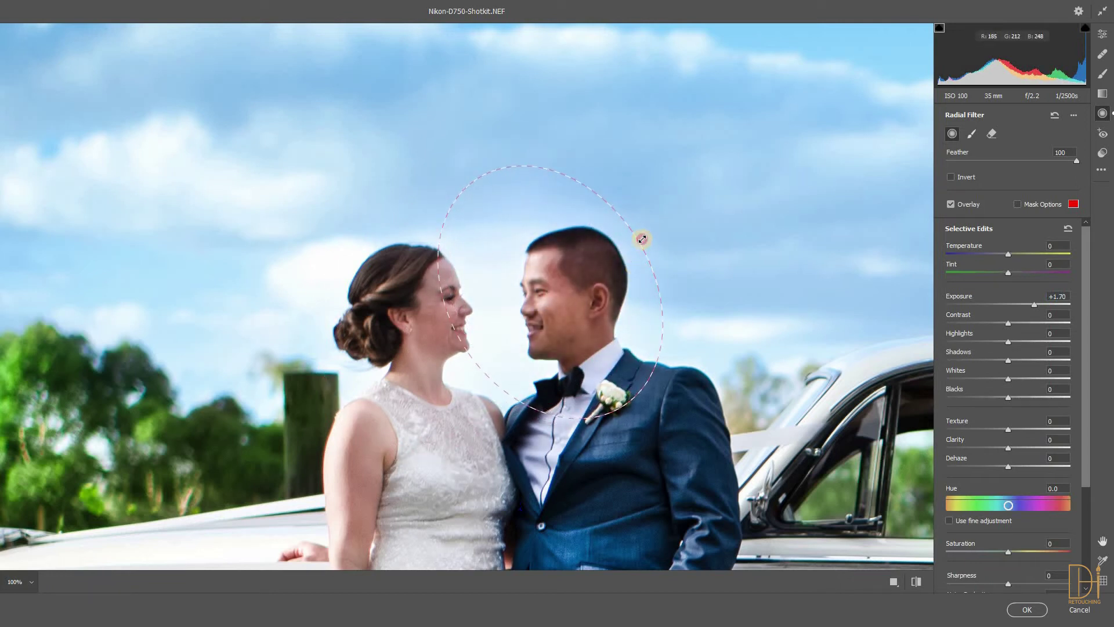
drag(1035, 309, 1040, 308)
Step: Add a small Radial Filter ellipse over the bride's far shoulder and set its Exposure to +1.20
drag(745, 471, 679, 310)
drag(422, 262, 445, 290)
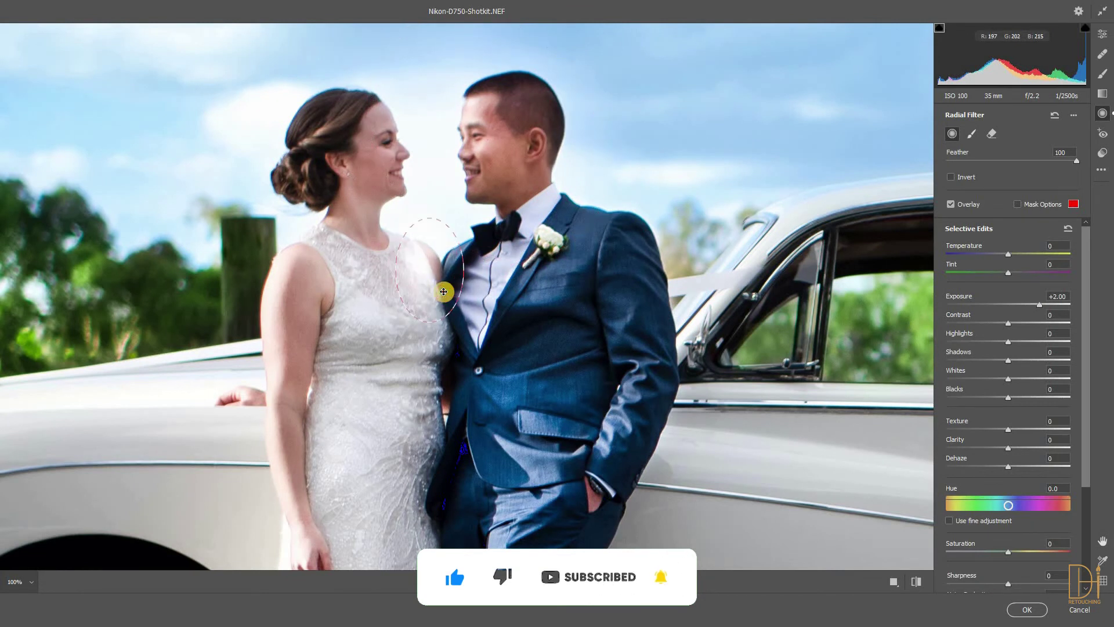
drag(441, 213, 424, 206)
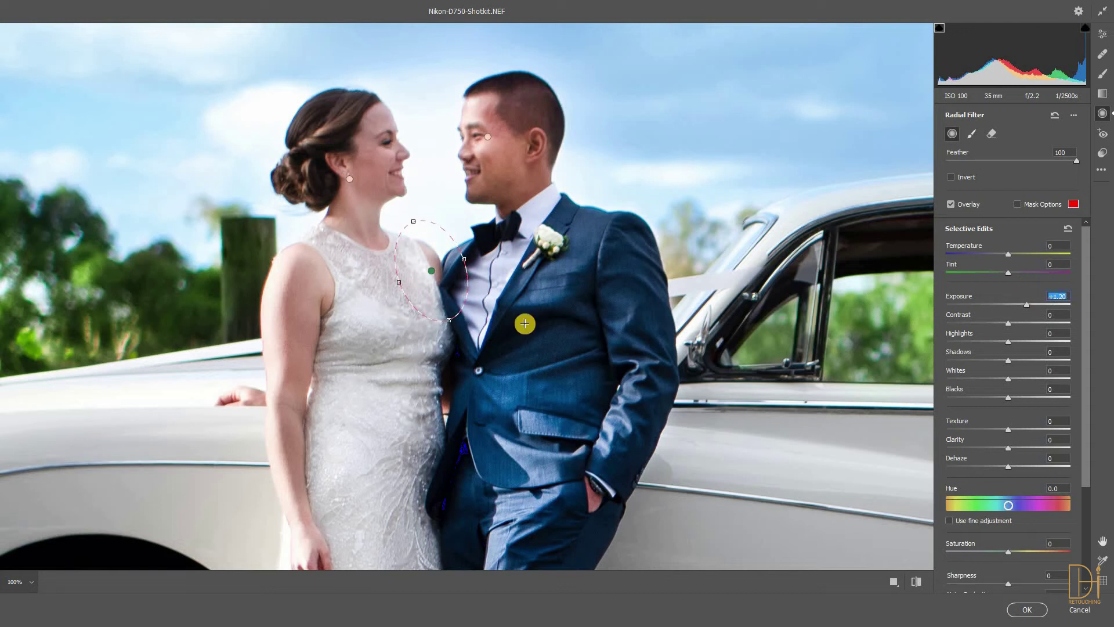
Step: Draw Radial Filter ellipses around the groom's pocketed hand and the bride's near arm, setting the arm's Exposure to +0.75
drag(303, 427, 290, 279)
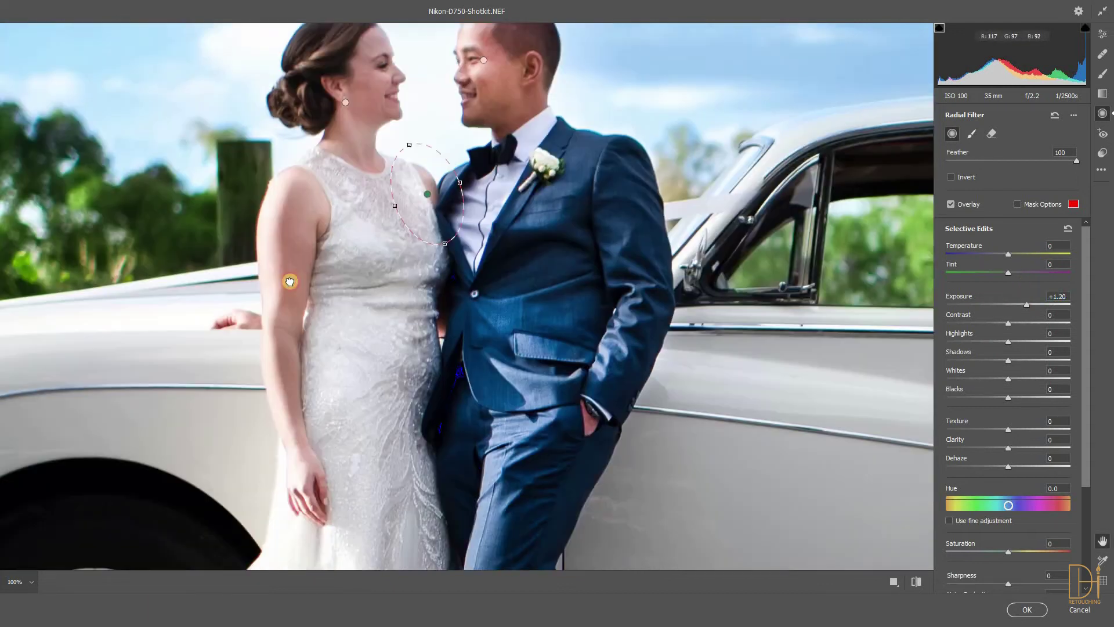
drag(591, 369, 591, 370)
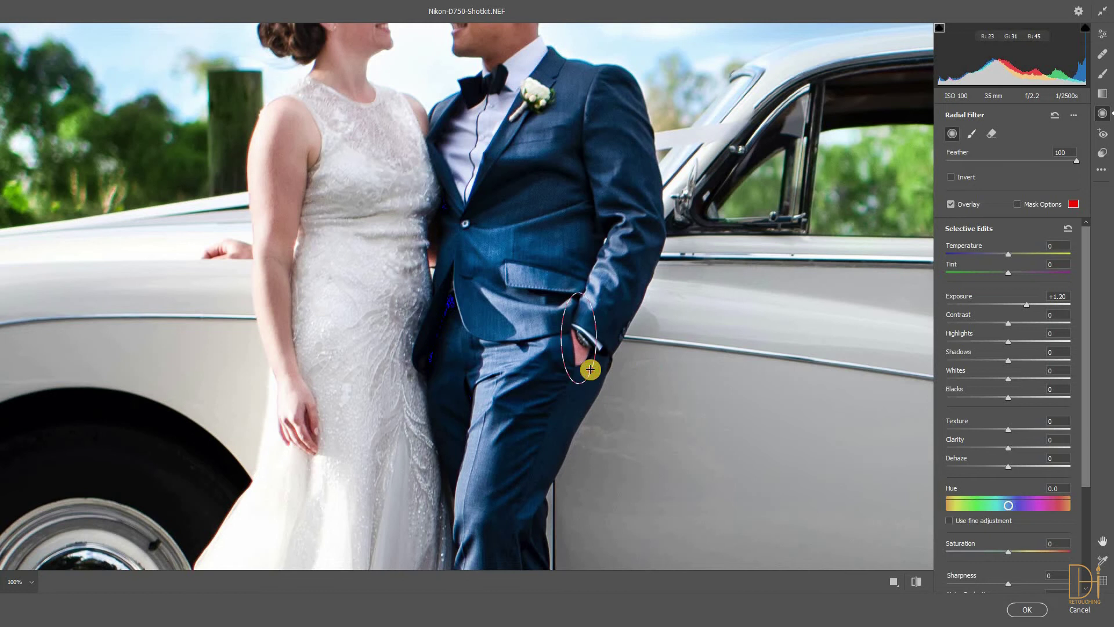
drag(285, 202, 308, 376)
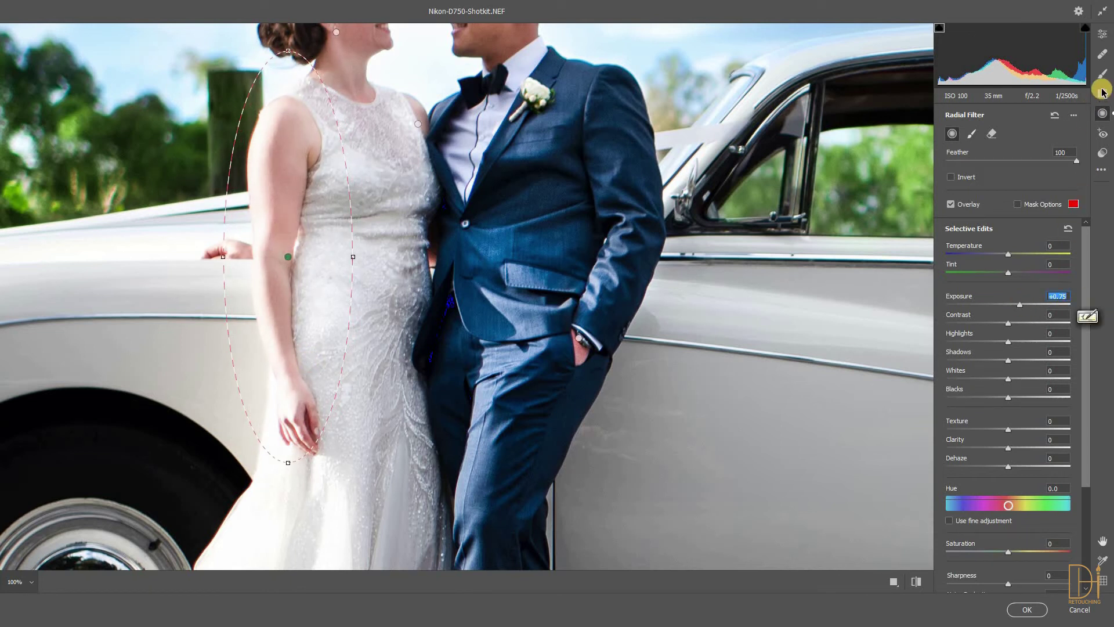
Step: Raise the Luminance of Oranges to +19 in the Color Mixer and apply the Camera Raw Filter
click(1102, 34)
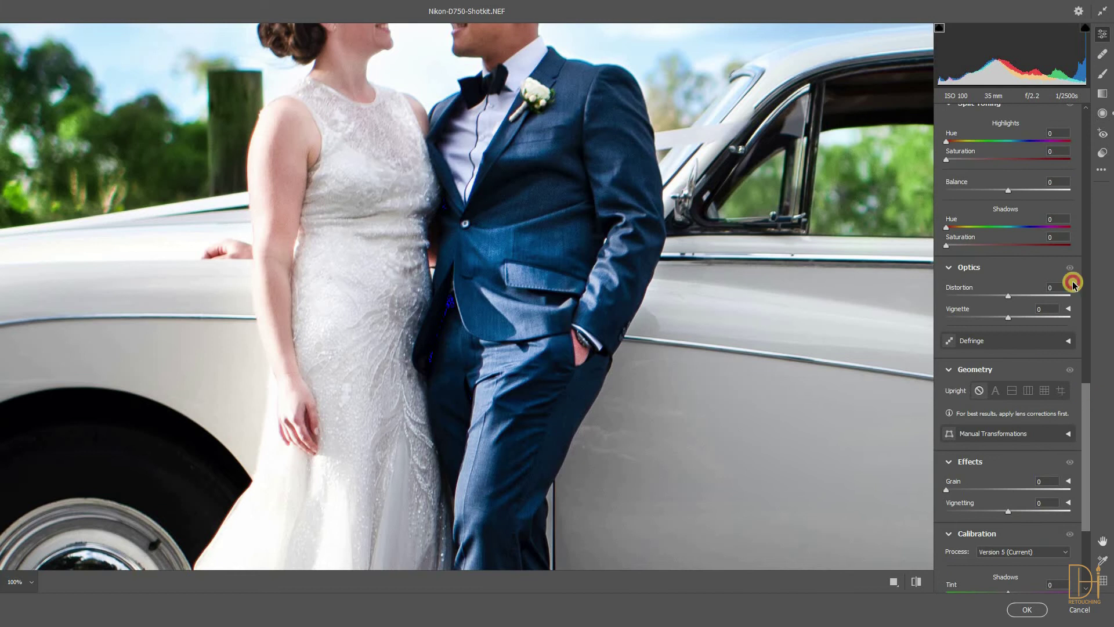
scroll(1037, 272, up, 7)
click(1022, 382)
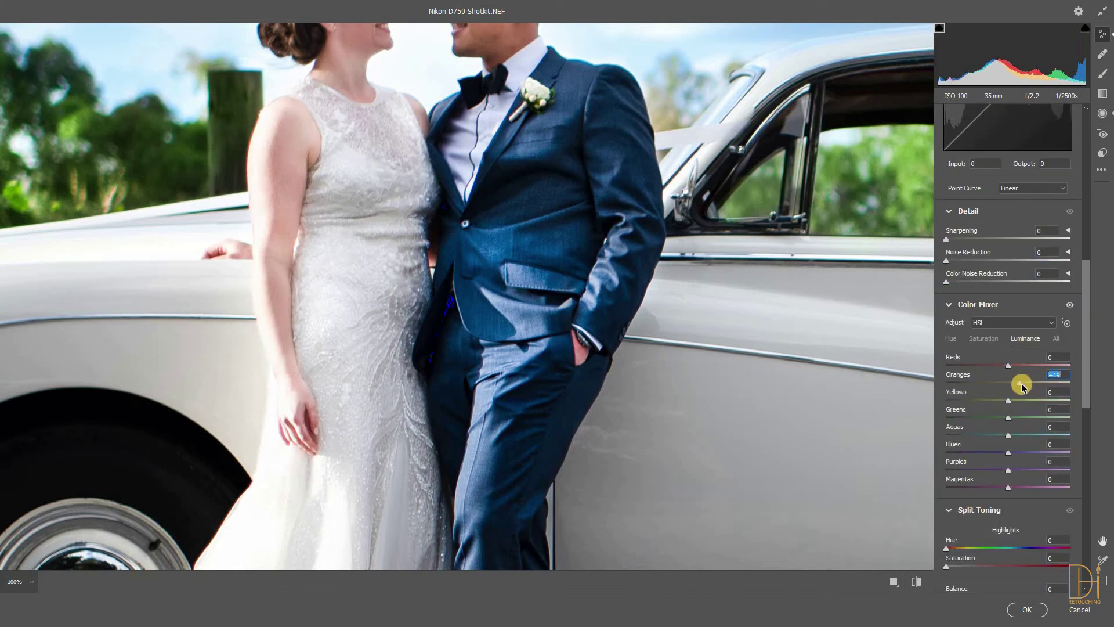
click(1027, 612)
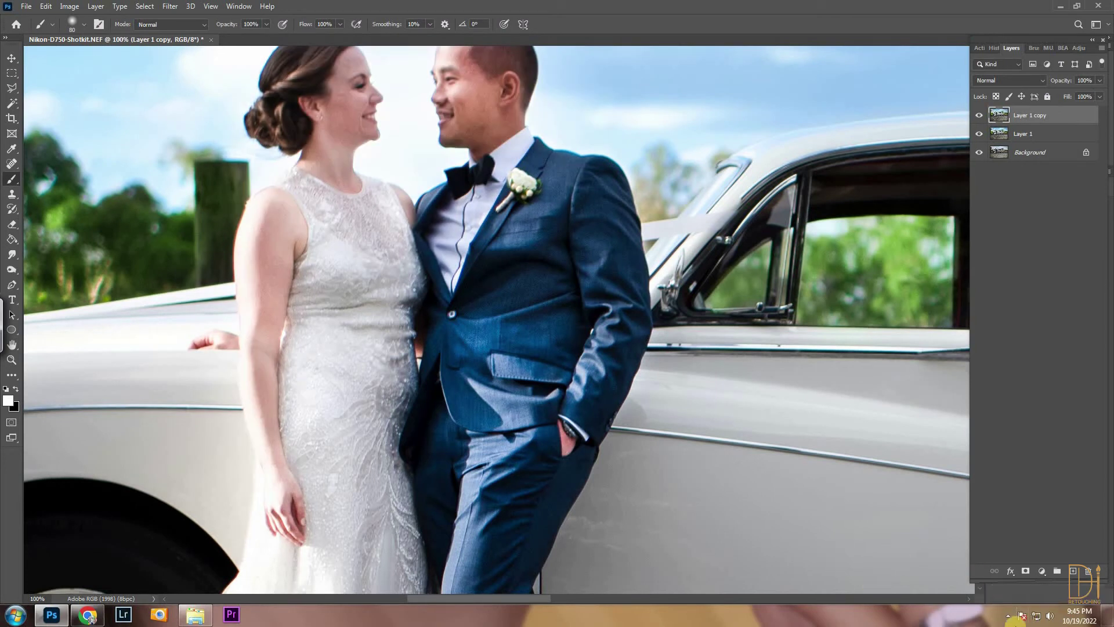
Step: Add a black mask to the skin-brightened Layer 1 copy and bring the groom's upper body into close view
alt+click(1028, 573)
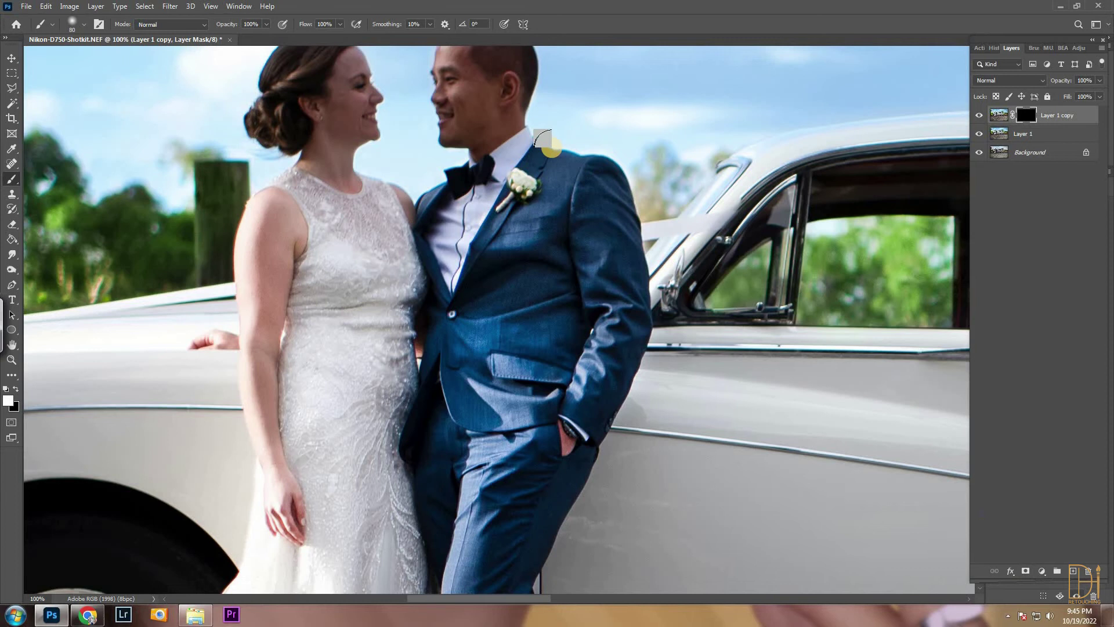
key(ctrl+plus)
key(ctrl+plus)
key(ctrl+plus)
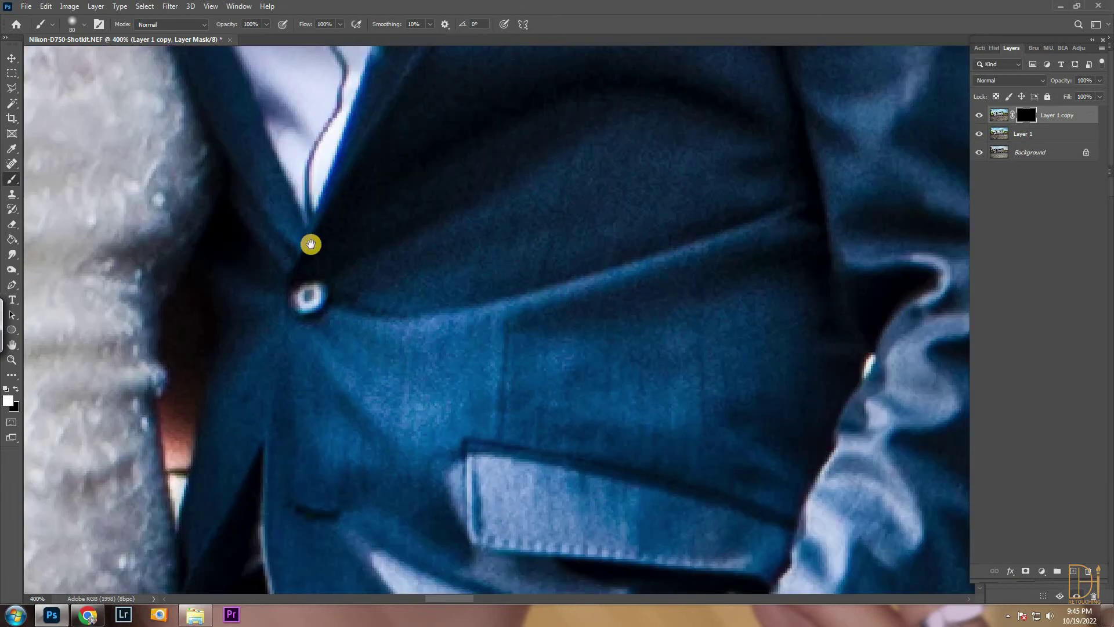
drag(324, 329, 317, 499)
drag(268, 350, 255, 543)
drag(316, 211, 287, 379)
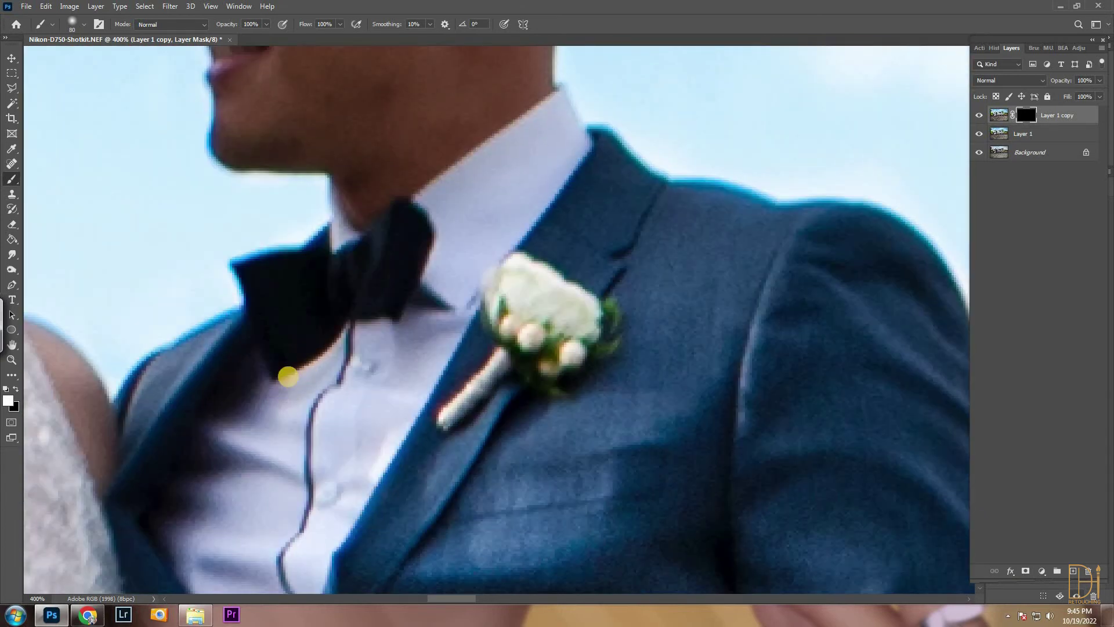
Step: Paint white on the mask over the groom's face, ear and neck, adjusting the brush size to fit
key(bracketleft)
key(bracketleft)
key(bracketleft)
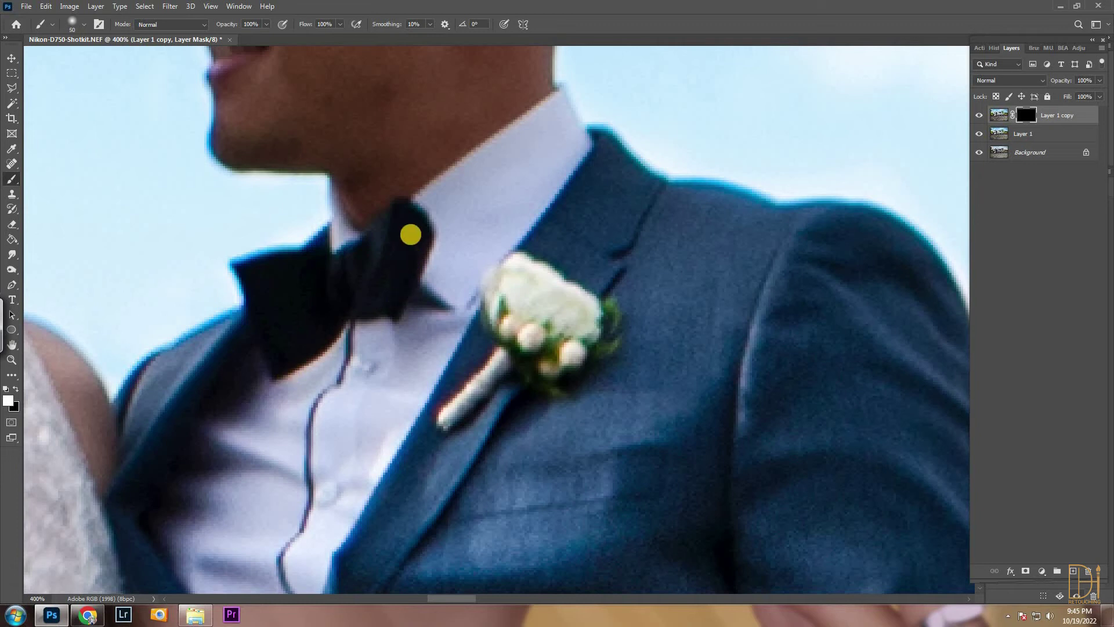
key(bracketleft)
mouse_move(377, 218)
mouse_down()
mouse_move(341, 357)
mouse_move(337, 343)
mouse_move(410, 287)
mouse_move(402, 307)
mouse_move(490, 253)
mouse_move(362, 284)
mouse_move(213, 295)
mouse_move(315, 307)
mouse_move(217, 239)
mouse_move(201, 163)
mouse_up()
drag(201, 164, 245, 290)
mouse_move(246, 251)
mouse_down()
mouse_move(247, 145)
mouse_move(387, 329)
mouse_move(270, 418)
mouse_move(331, 419)
mouse_move(561, 182)
mouse_move(549, 114)
mouse_up()
mouse_move(510, 55)
mouse_down()
mouse_move(491, 203)
mouse_move(228, 255)
mouse_move(311, 124)
mouse_move(317, 317)
mouse_up()
mouse_move(318, 418)
mouse_down()
mouse_move(477, 310)
mouse_move(294, 179)
mouse_move(269, 293)
mouse_up()
key(bracketright)
key(bracketright)
drag(325, 379, 345, 264)
mouse_move(328, 99)
mouse_down()
mouse_move(375, 240)
mouse_move(545, 255)
mouse_move(740, 168)
mouse_up()
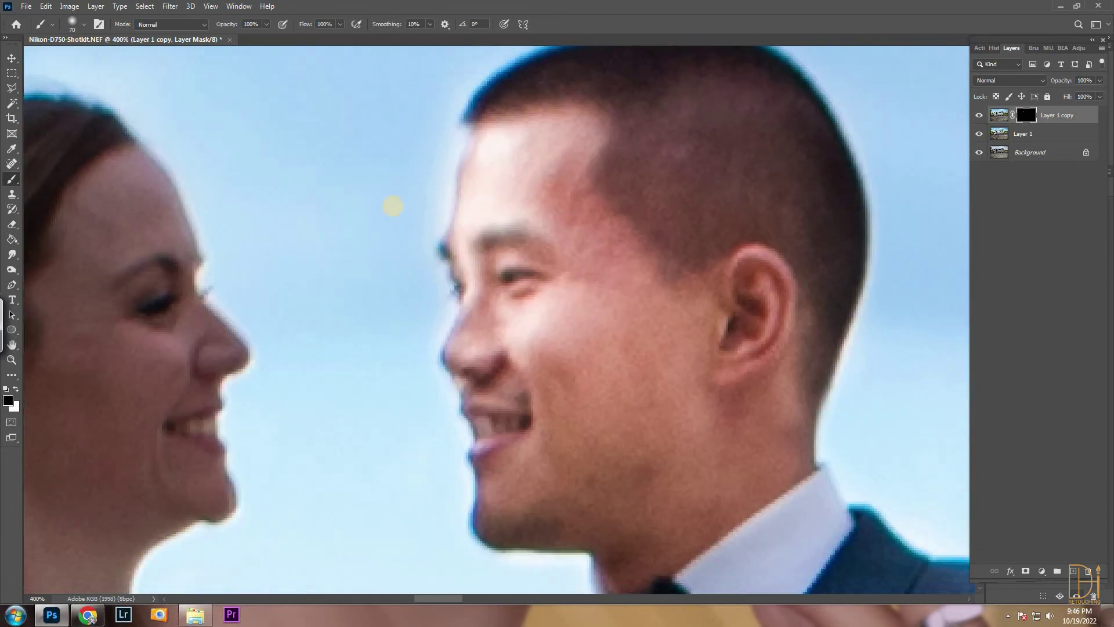
Step: Paint black on the mask along the edge of the groom's forehead to clean up the bright halo
drag(445, 152, 429, 236)
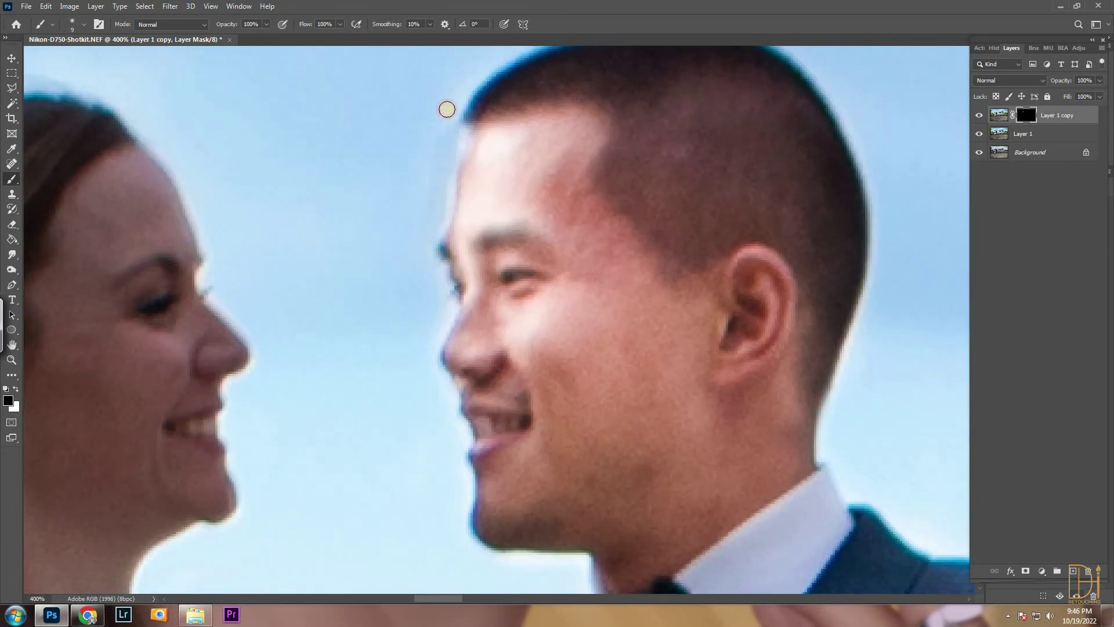
drag(347, 196, 463, 158)
key(x)
Step: Paint white on the mask over the bride's forehead, cheeks and chin with a slightly larger brush
mouse_move(271, 294)
mouse_down()
mouse_move(339, 316)
mouse_move(285, 243)
mouse_up()
scroll(285, 243, up, 2)
scroll(285, 242, left, 1)
key(bracketright)
key(bracketright)
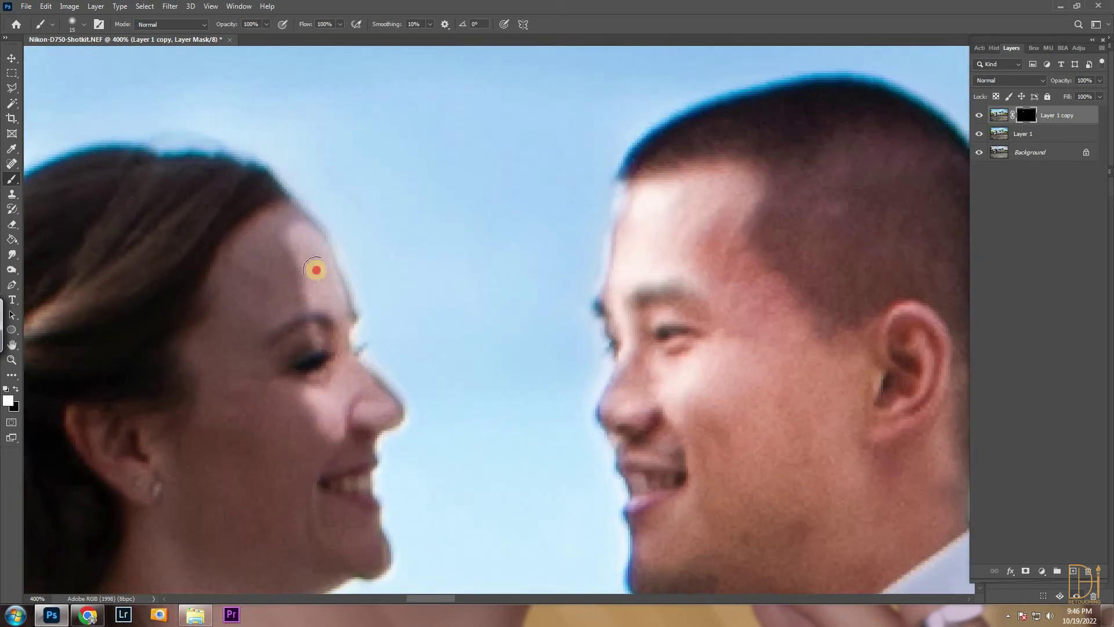
drag(164, 242, 269, 458)
drag(297, 368, 326, 245)
mouse_move(326, 244)
mouse_down()
mouse_move(349, 378)
mouse_move(231, 376)
mouse_up()
mouse_move(69, 199)
mouse_down()
mouse_move(224, 236)
mouse_move(169, 192)
mouse_move(253, 119)
mouse_move(291, 360)
mouse_up()
Step: Resize the brush and paint white on the mask over the bride's neck down to the dress neckline
scroll(404, 298, down, 4)
scroll(405, 298, left, 1)
mouse_move(404, 298)
mouse_down()
mouse_move(400, 450)
mouse_move(496, 493)
mouse_move(484, 343)
mouse_move(604, 270)
mouse_move(588, 225)
mouse_move(608, 286)
mouse_move(577, 253)
mouse_move(594, 156)
mouse_move(563, 232)
mouse_move(595, 249)
mouse_move(588, 267)
mouse_move(608, 285)
mouse_move(575, 243)
mouse_move(607, 145)
mouse_move(597, 124)
mouse_up()
key([)
key([)
key([)
key([)
key(bracketright)
key(bracketright)
key(bracketright)
mouse_move(443, 249)
mouse_down()
mouse_move(396, 386)
mouse_move(348, 386)
mouse_up()
drag(388, 478, 360, 276)
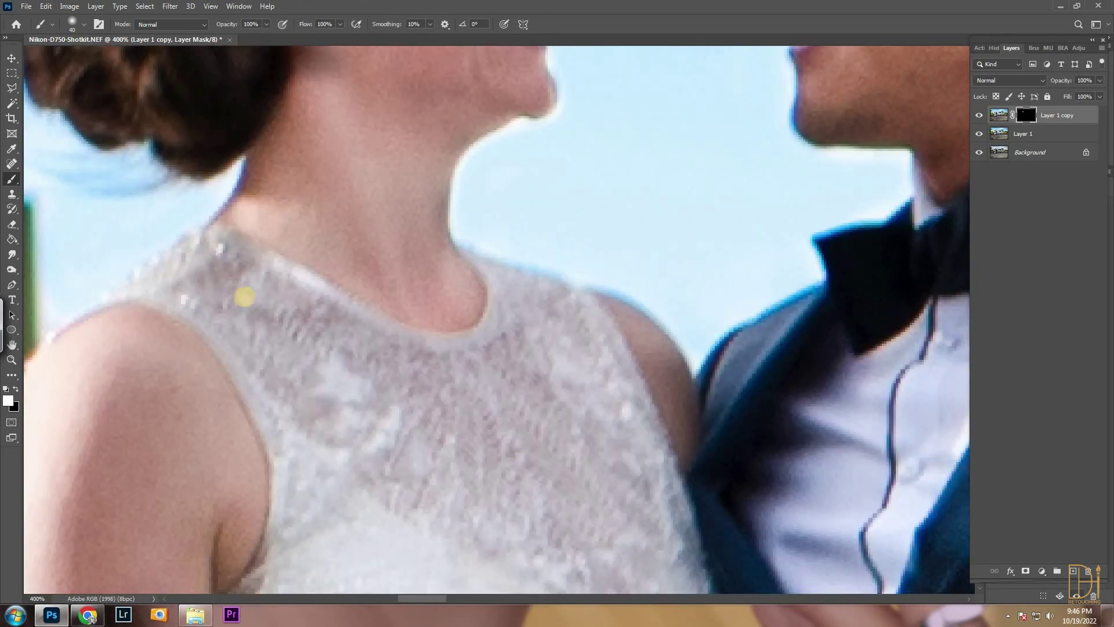
Step: Paint white on the mask over the bride's far shoulder beside the groom with a smaller brush
drag(244, 296, 407, 366)
drag(328, 420, 299, 273)
key(bracketleft)
key(bracketleft)
key(bracketleft)
key(bracketleft)
mouse_move(634, 155)
mouse_down()
mouse_move(644, 206)
mouse_move(671, 212)
mouse_move(611, 150)
mouse_move(684, 228)
mouse_move(675, 298)
mouse_up()
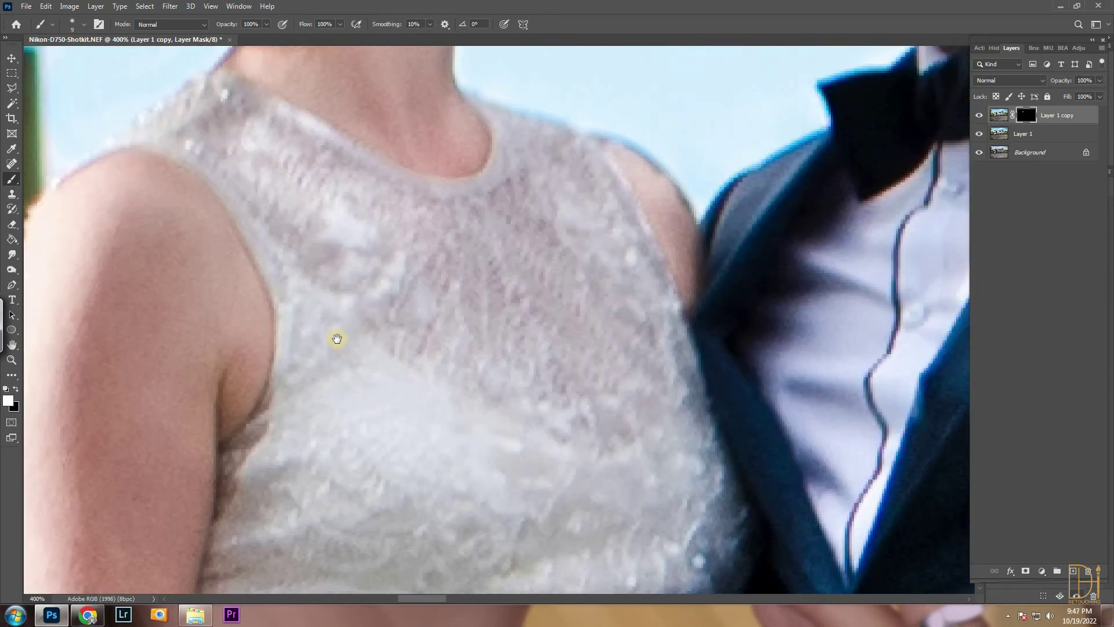
drag(244, 357, 331, 304)
Step: Paint white on the mask over the bride's near arm and hand and the groom's pocketed hand with a size 60 brush
key(ctrl+minus)
key(ctrl+minus)
key(ctrl+minus)
key(ctrl+minus)
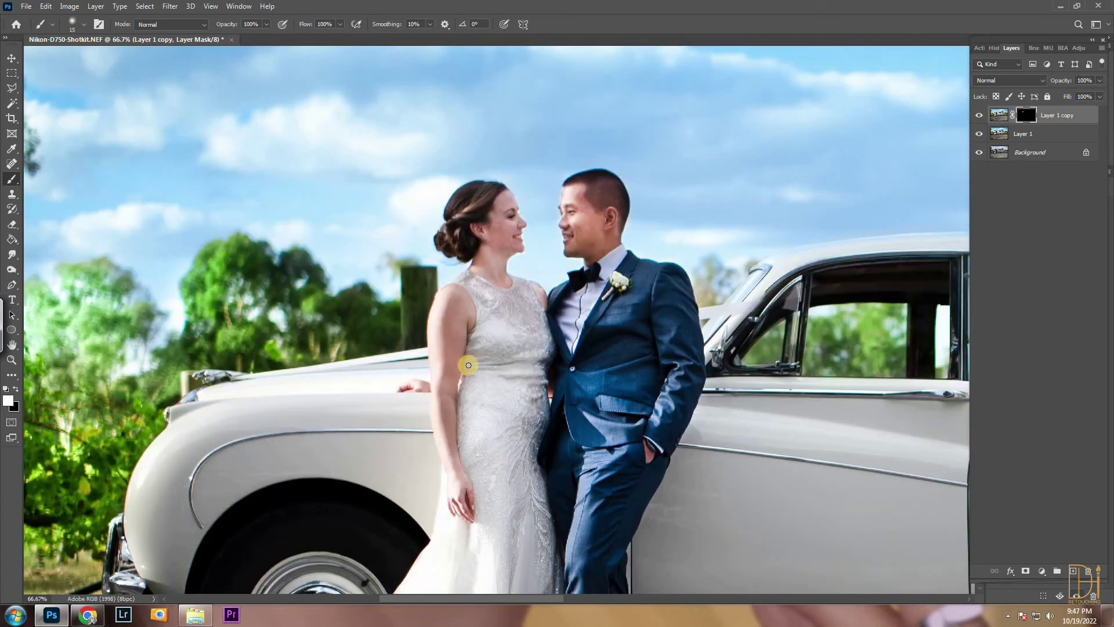
mouse_move(449, 311)
mouse_down()
mouse_move(458, 335)
mouse_move(449, 386)
mouse_up()
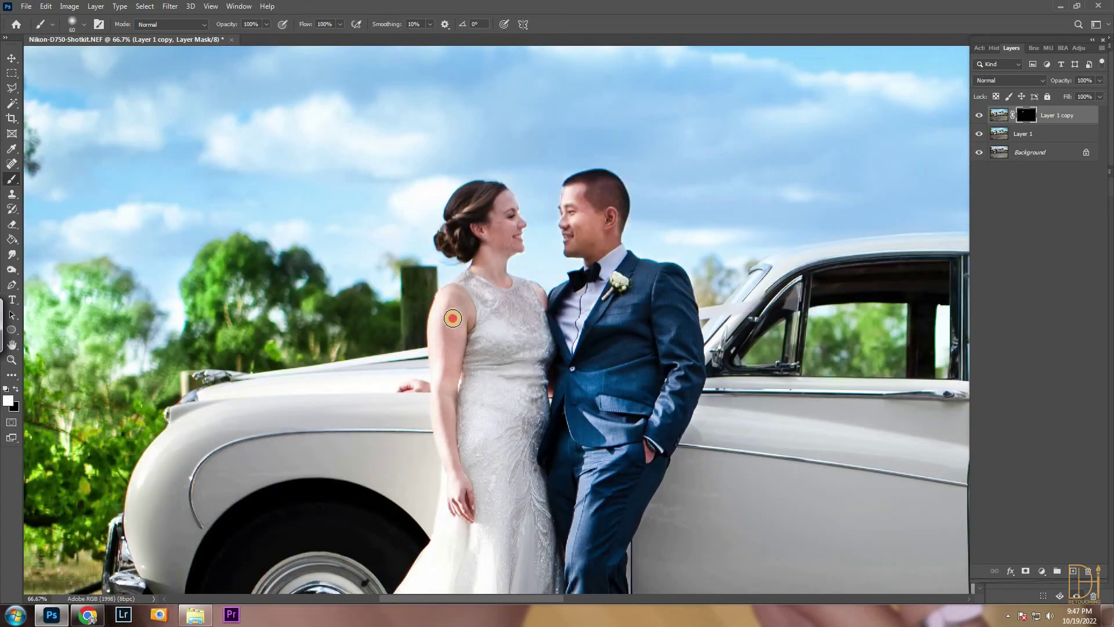
scroll(581, 360, down, 4)
click(614, 344)
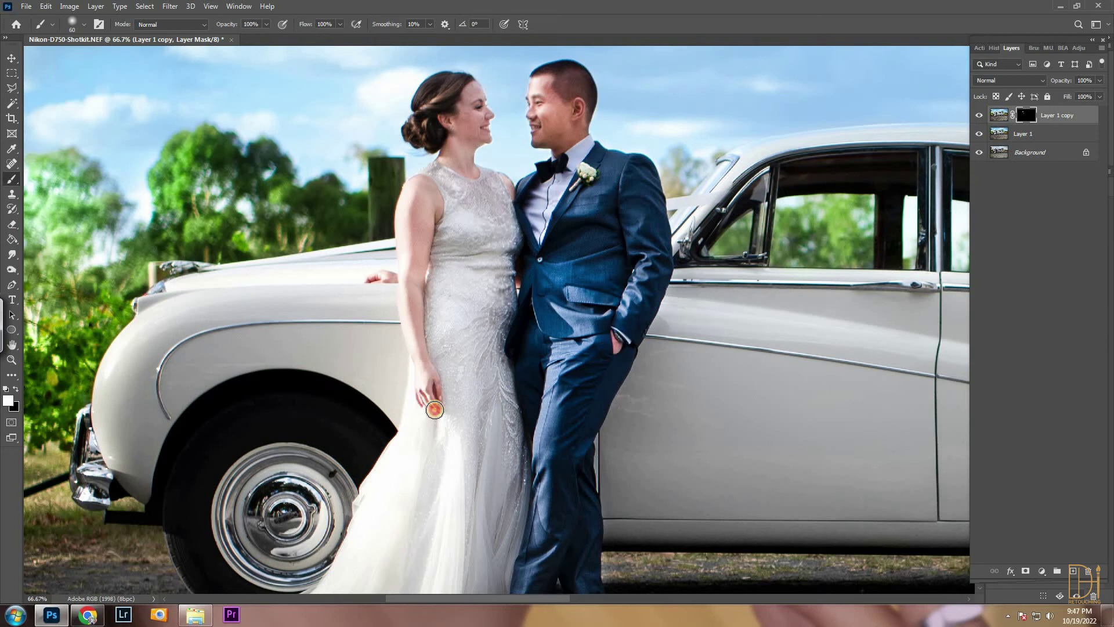
Step: Merge the masked skin-brightening layer into Layer 1, duplicate it and reopen the Camera Raw Filter at the Curve settings
scroll(410, 234, down, 3)
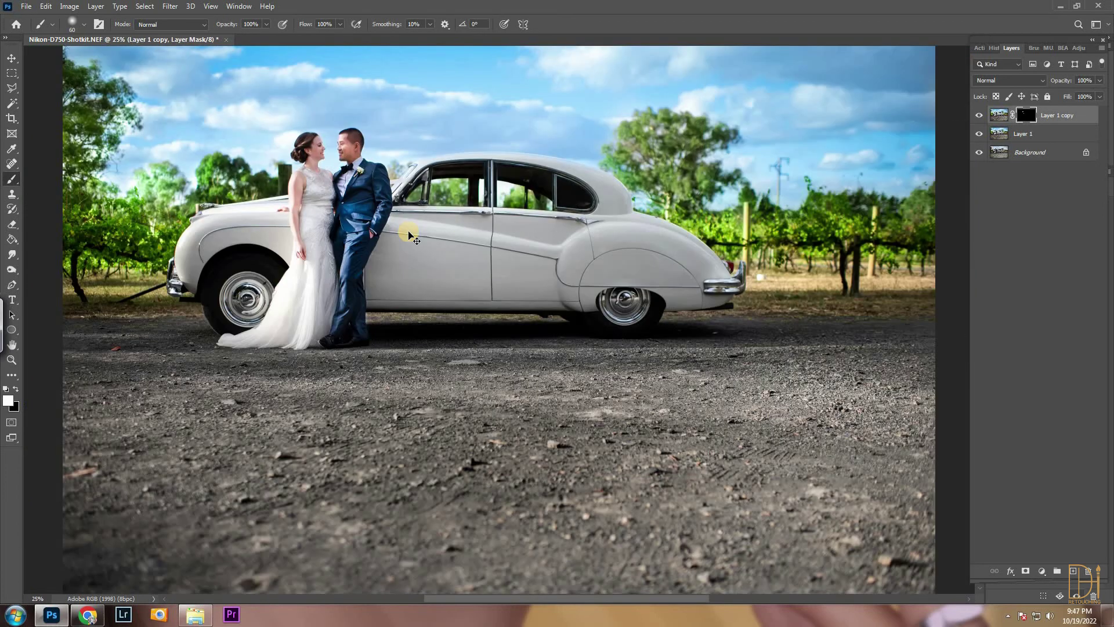
key(ctrl+e)
key(ctrl+j)
scroll(409, 234, down, 1)
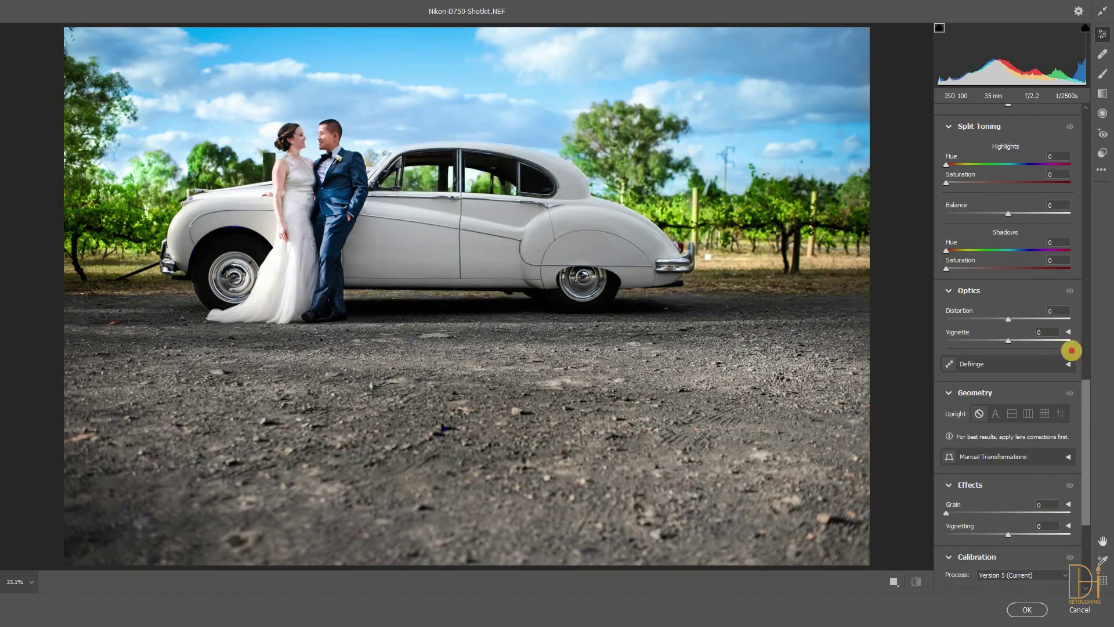
scroll(1072, 350, up, 5)
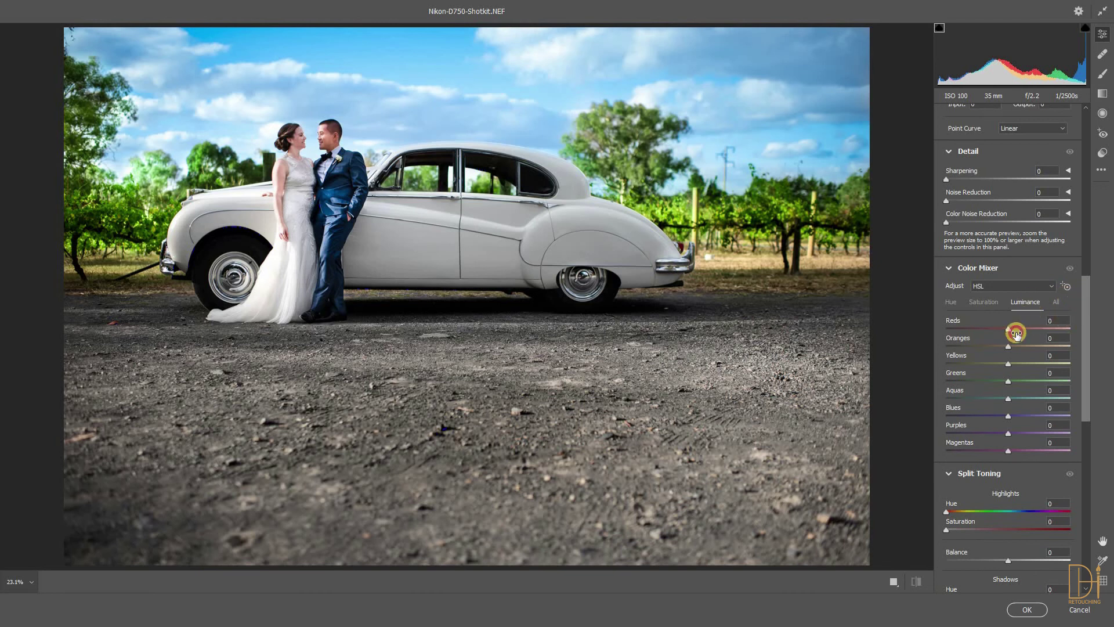
scroll(1049, 231, up, 5)
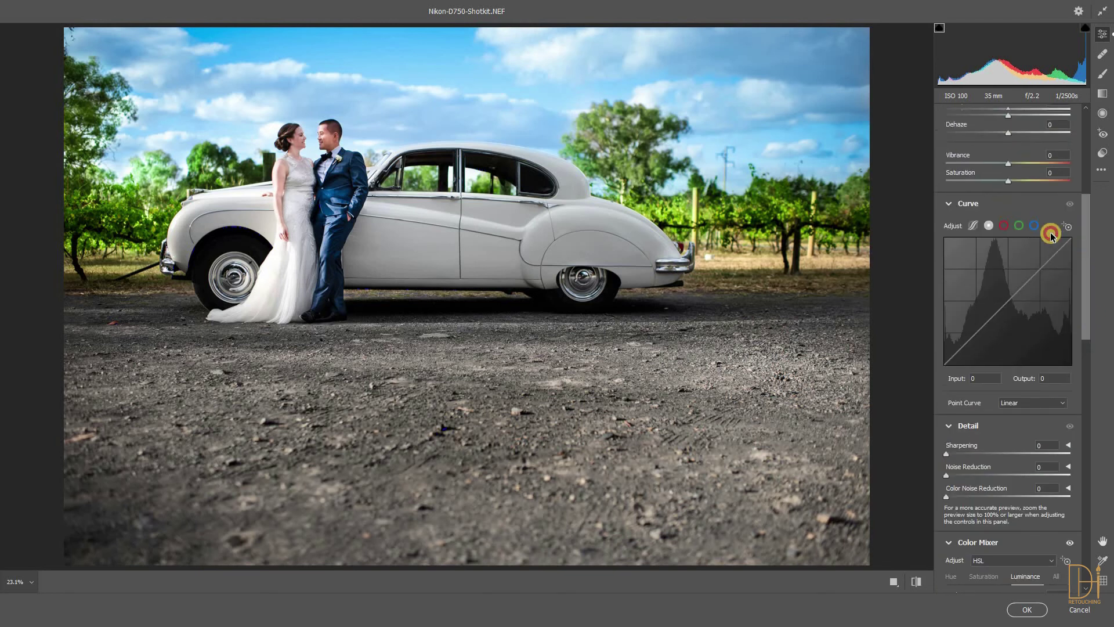
Step: Set Vibrance to +20 on the duplicated layer and apply the Camera Raw Filter
drag(1016, 164, 1020, 163)
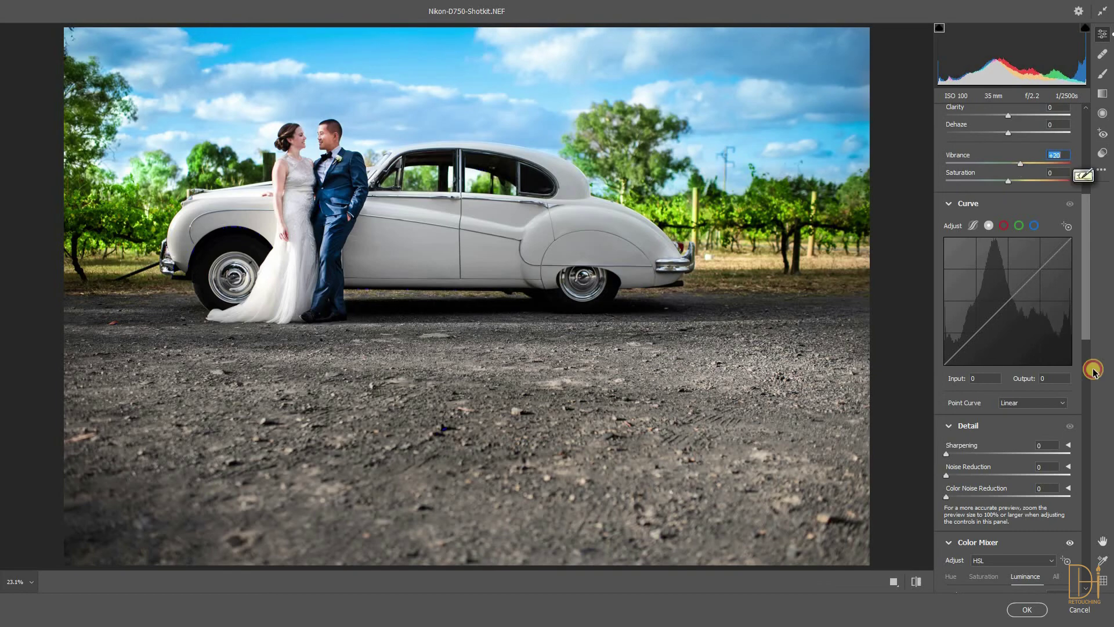
click(1017, 608)
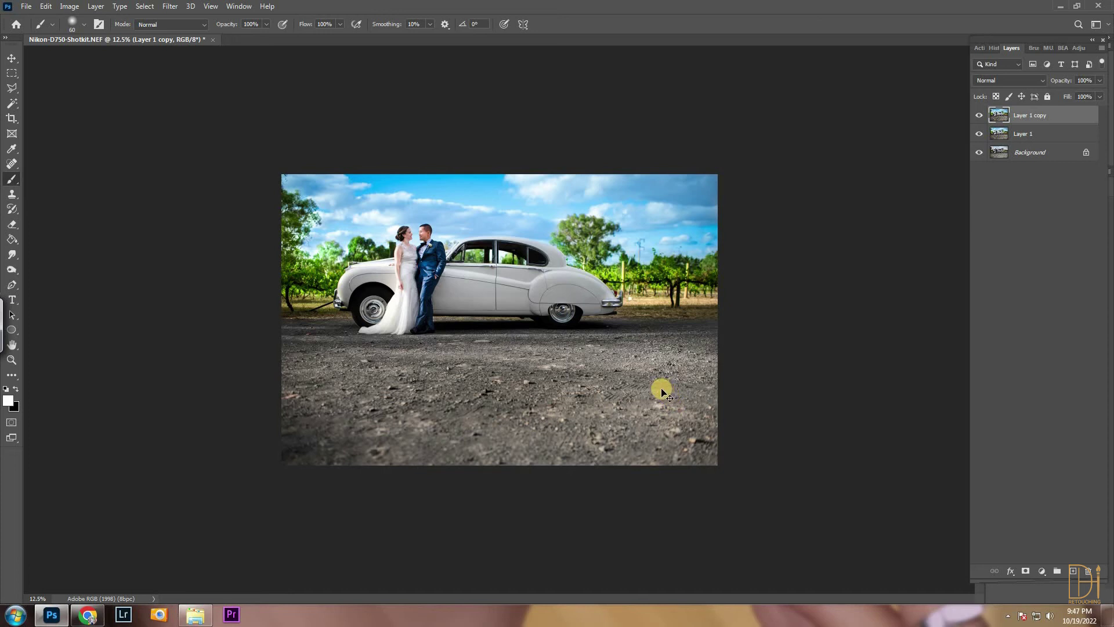
Step: Run the Skin Airbrushing action and merge its result with the Layer 1 copy, keeping Layer 1 separate
click(982, 49)
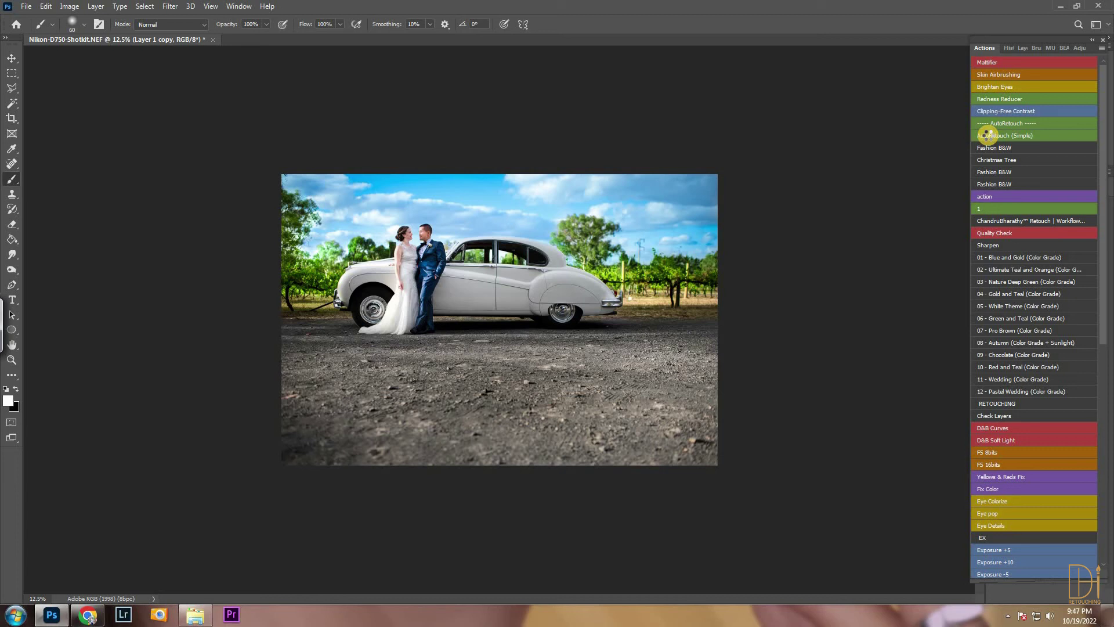
click(1013, 48)
ctrl+click(1031, 133)
key(ctrl+e)
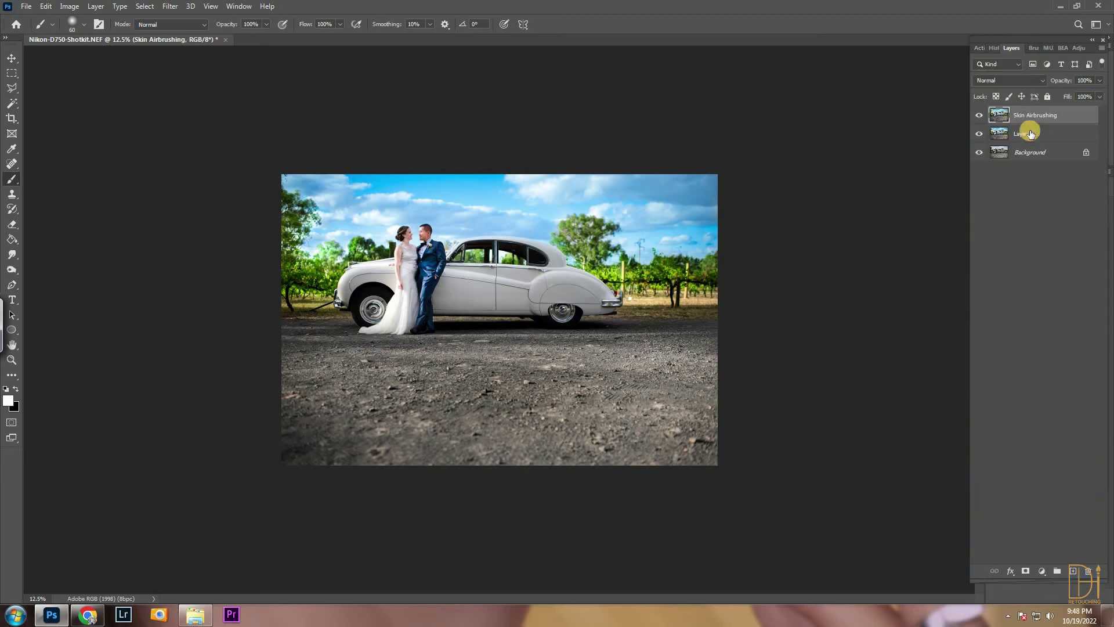
Step: Apply the SkinFiner 2.0 filter with its current smoothing and skin tone settings to the Skin Airbrushing layer
click(170, 7)
mouse_move(180, 237)
click(119, 250)
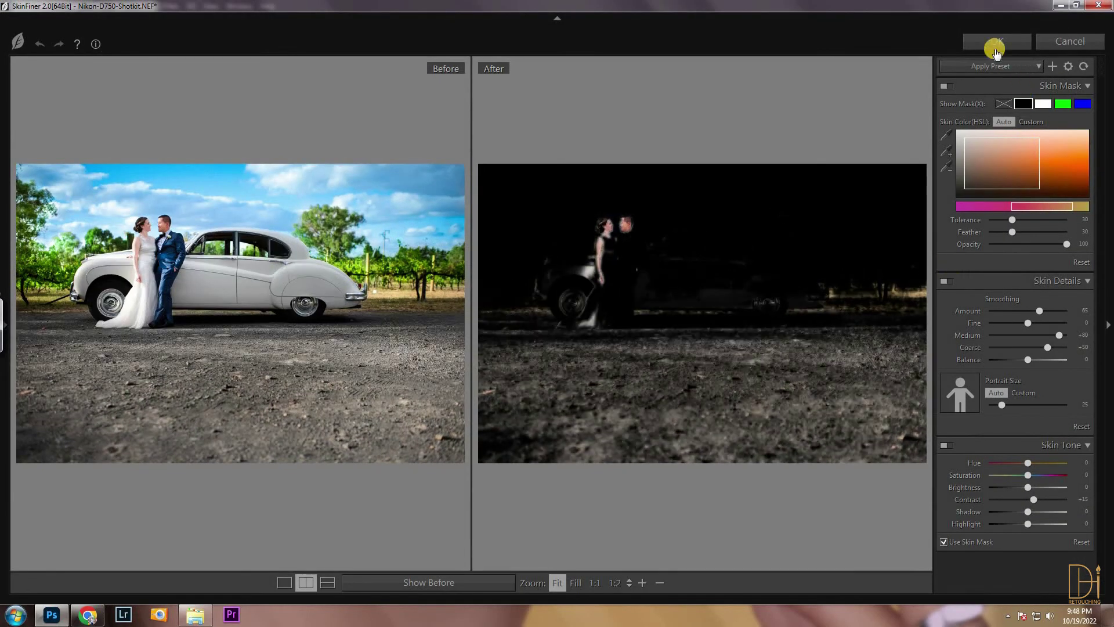
click(996, 51)
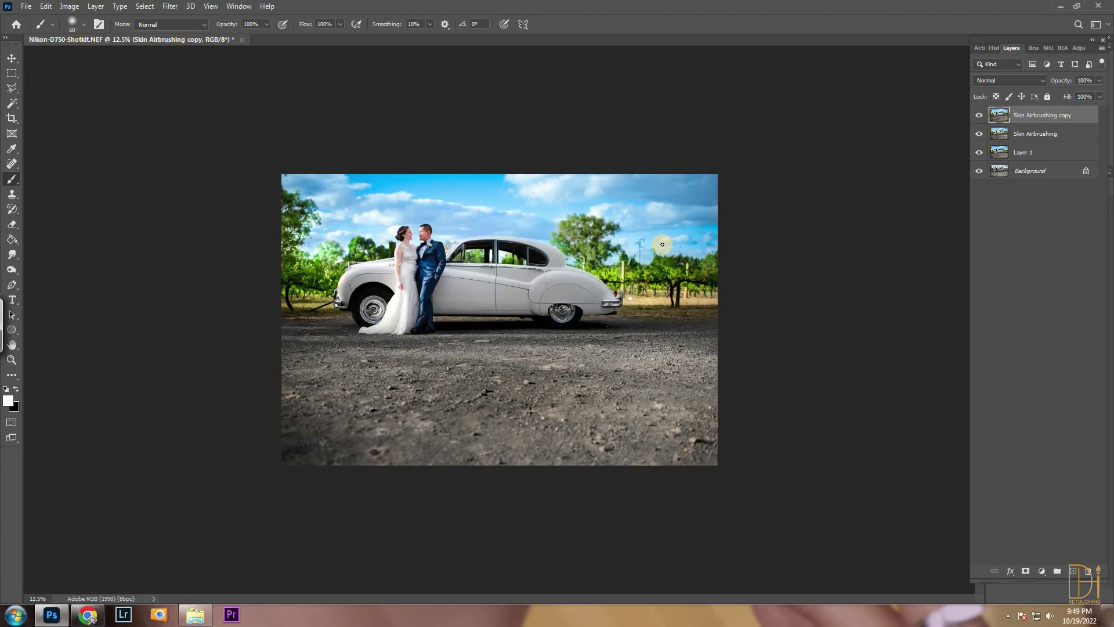
Step: Duplicate the Skin Airbrushing copy layer and group the three layers between the new duplicate and the Background
key(ctrl+j)
click(1020, 133)
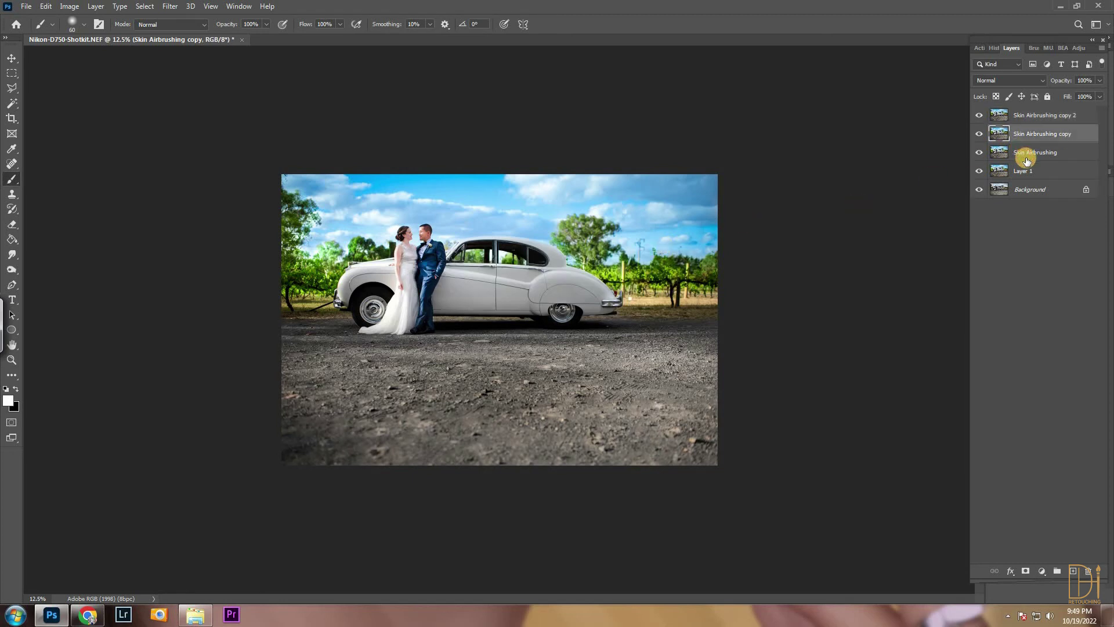
shift+click(1035, 172)
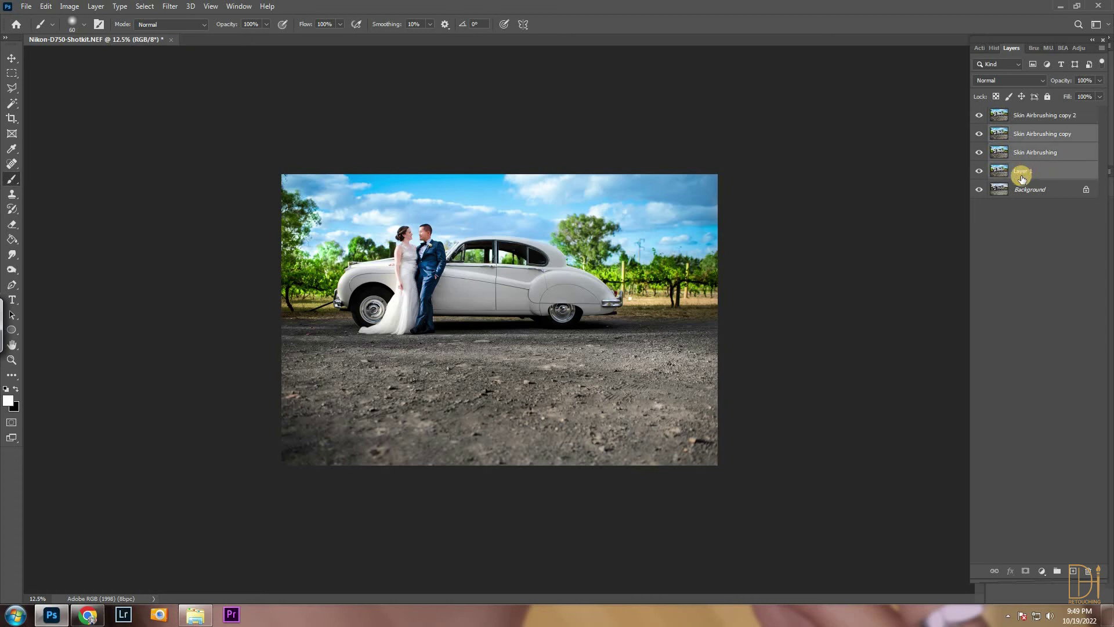
key(ctrl+g)
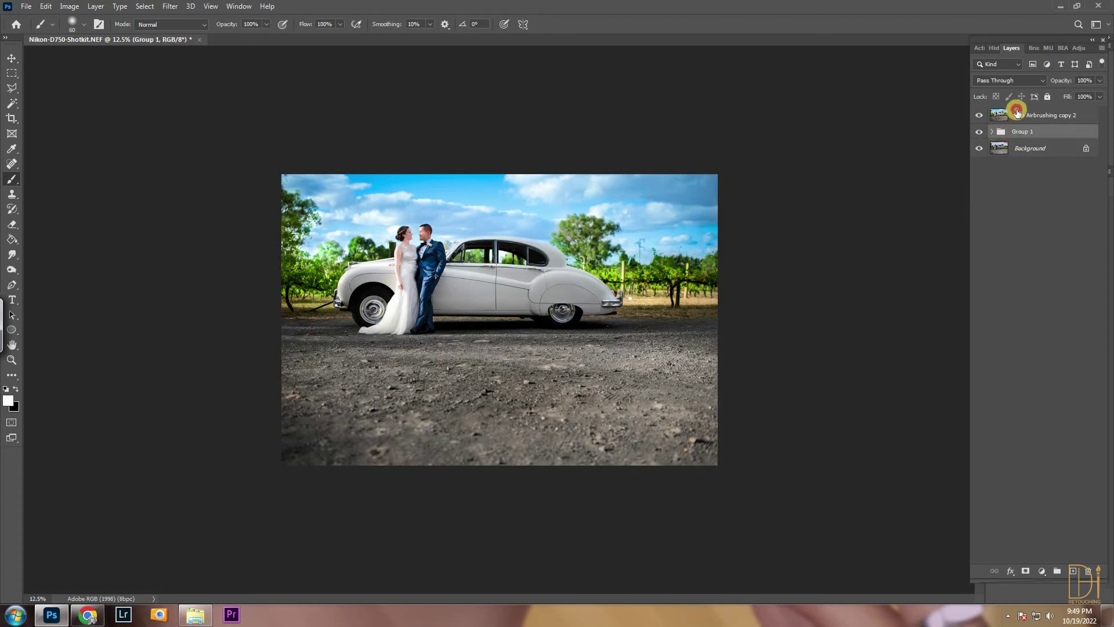
Step: Duplicate the top layer and draw a large Camera Raw radial filter ellipse across the gravel and lower car
click(1017, 113)
key(ctrl+j)
key(ctrl+shift+a)
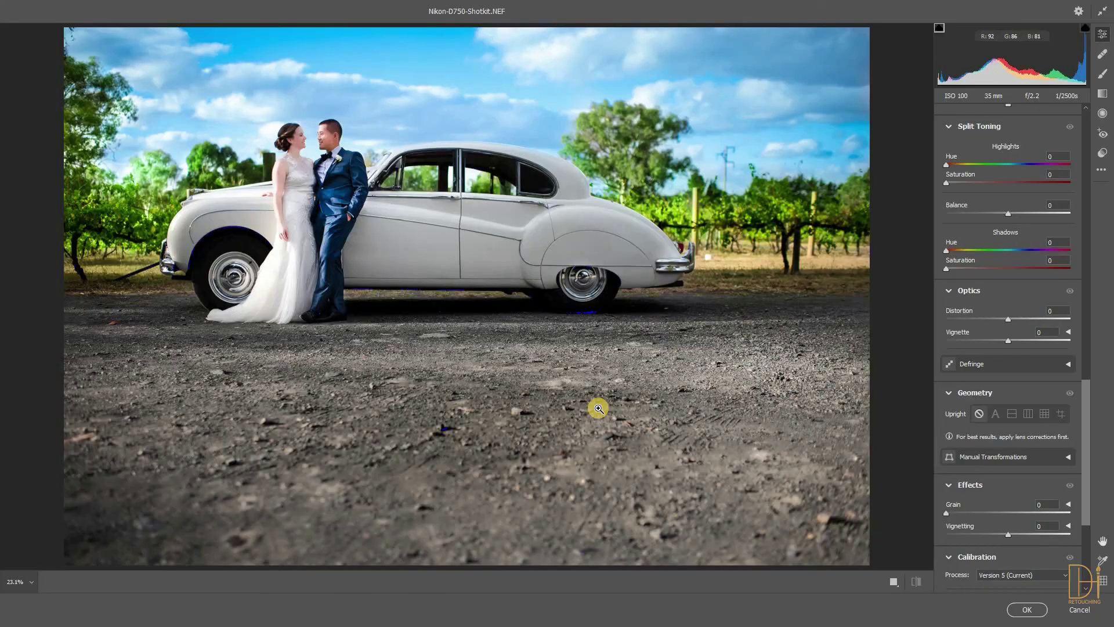
click(1103, 113)
drag(639, 503, 726, 462)
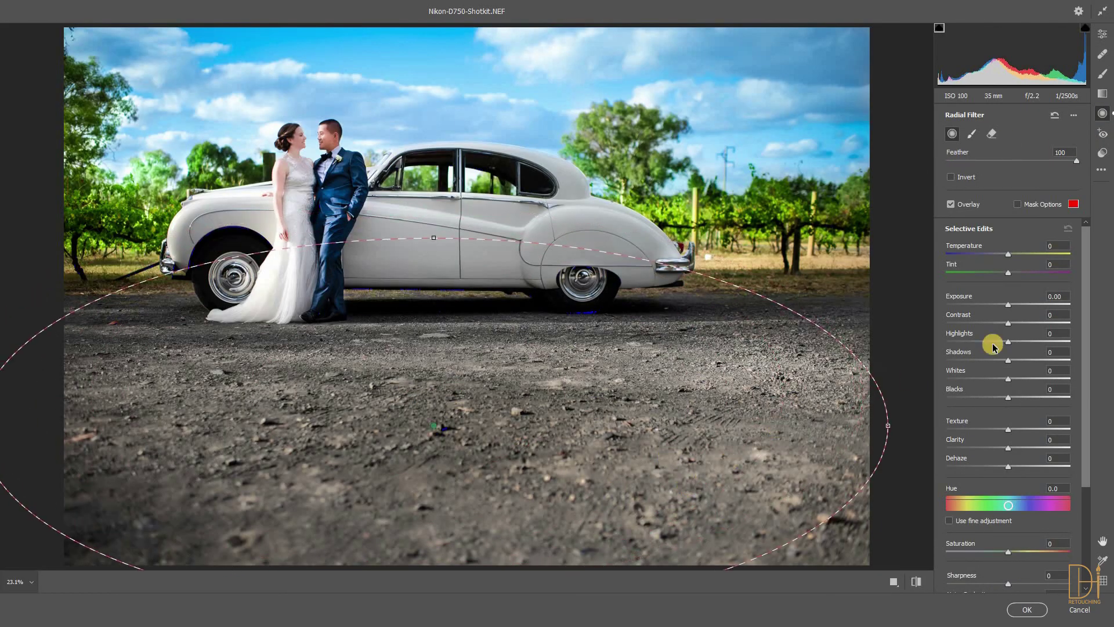
Step: Set the radial filter's Blacks to -21 and Texture to +20 and apply the Camera Raw edit
click(997, 399)
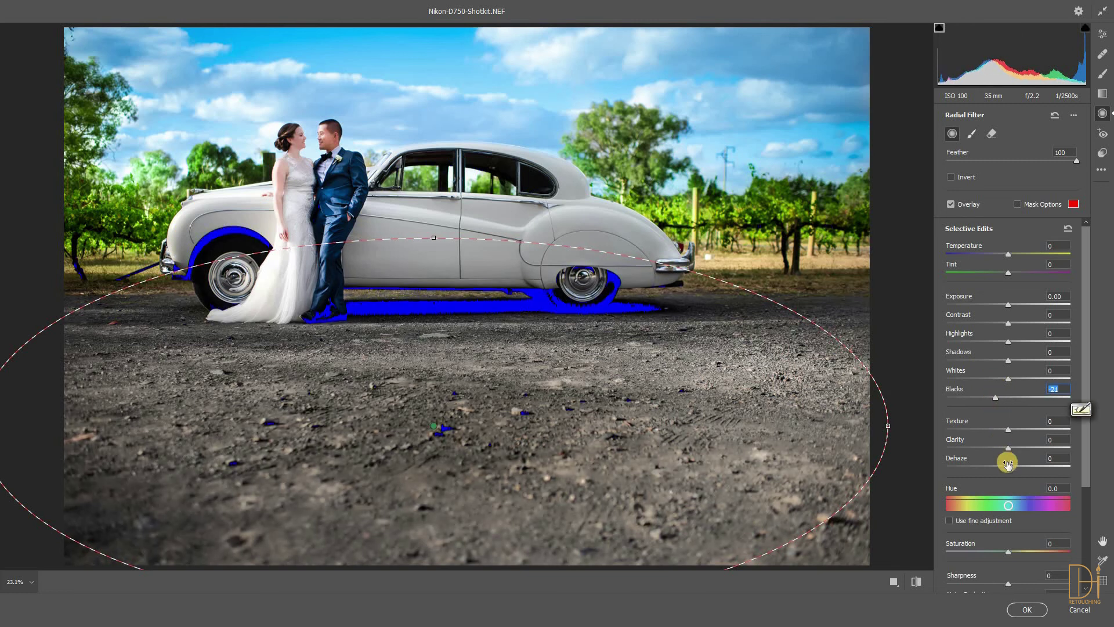
click(1024, 431)
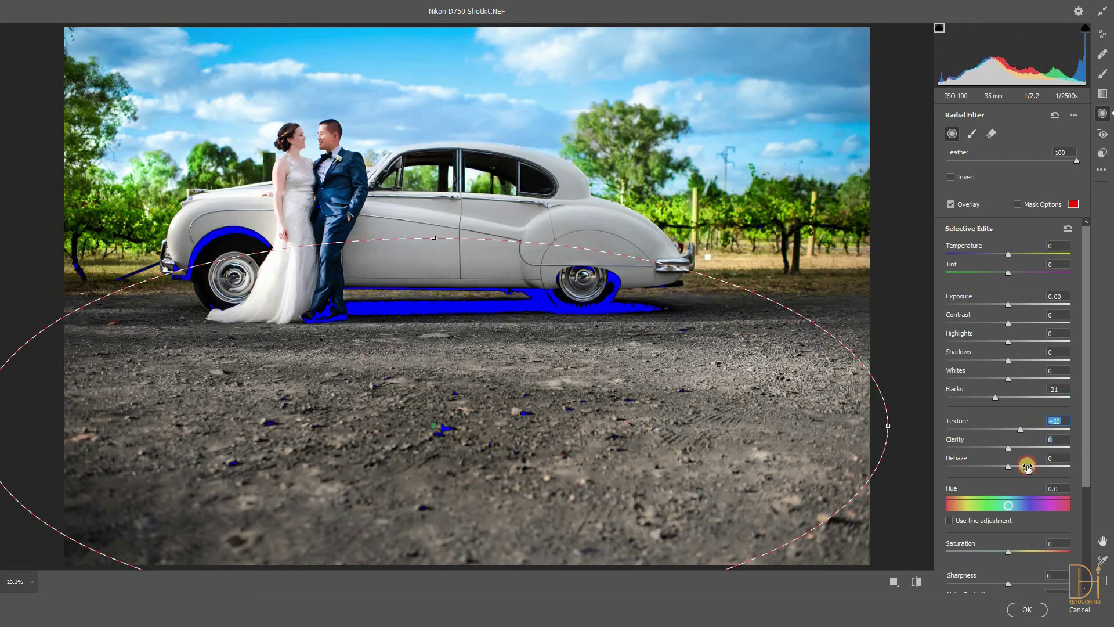
click(1016, 607)
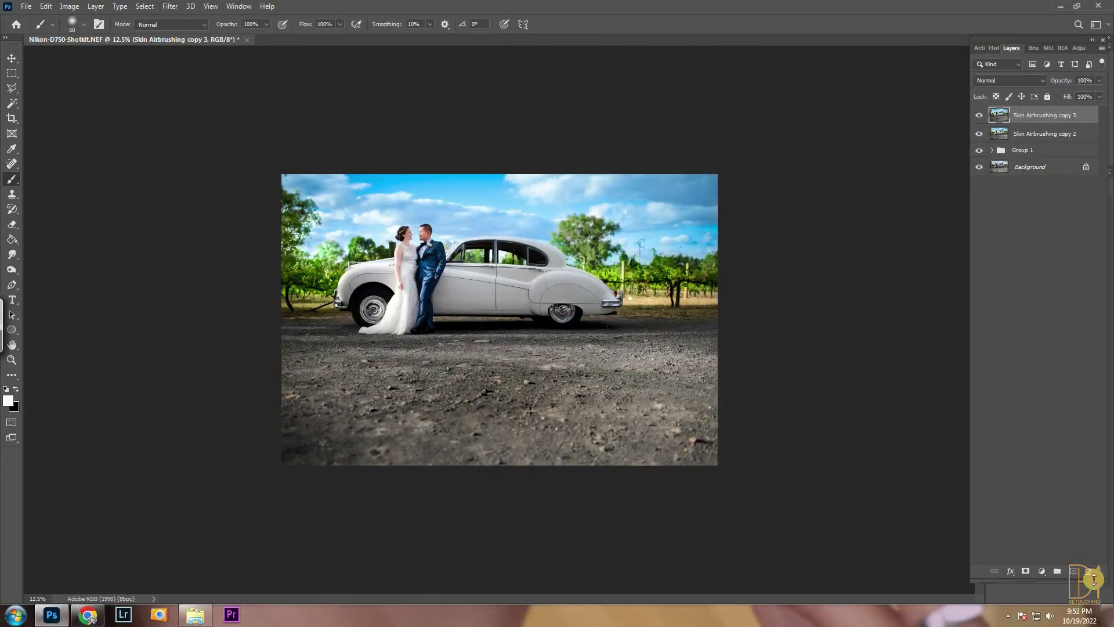
Step: Add a black mask to the top layer and paint white over the gravel with a size 900 brush
alt+click(1026, 572)
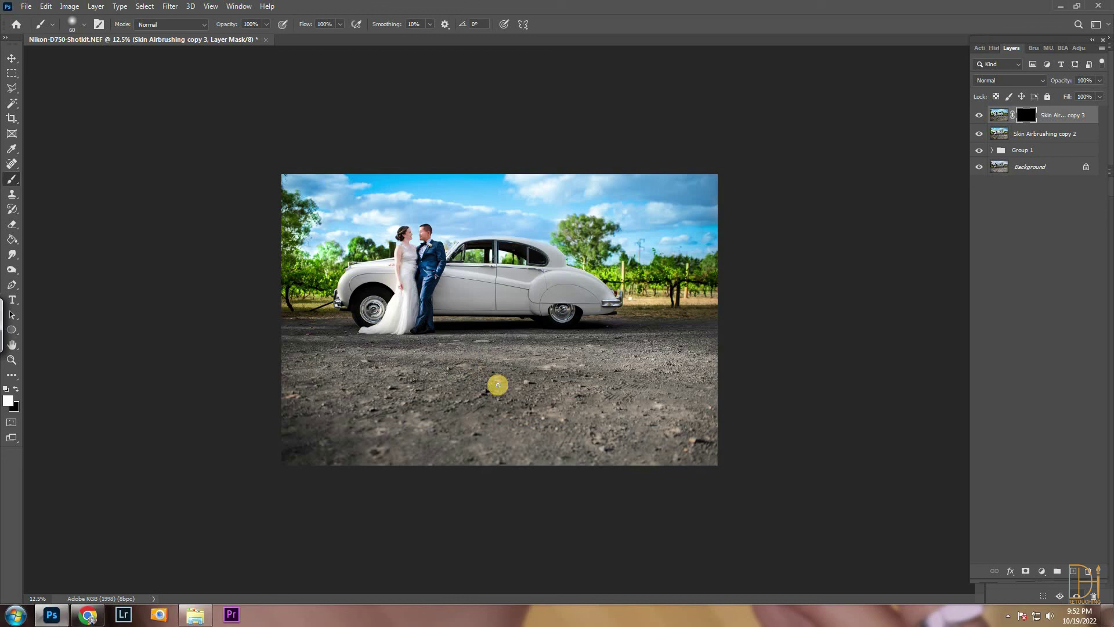
key(bracketright)
key(bracketright)
key(bracketright)
key(bracketright)
key(bracketright)
key(bracketright)
key(bracketright)
key(bracketright)
key(bracketright)
key(bracketright)
key(bracketright)
key(bracketright)
key(bracketright)
key(bracketright)
key(bracketright)
mouse_move(448, 390)
mouse_down()
mouse_move(353, 375)
mouse_move(448, 393)
mouse_move(402, 374)
mouse_move(517, 358)
mouse_move(654, 443)
mouse_move(297, 422)
mouse_move(613, 369)
mouse_move(504, 459)
mouse_up()
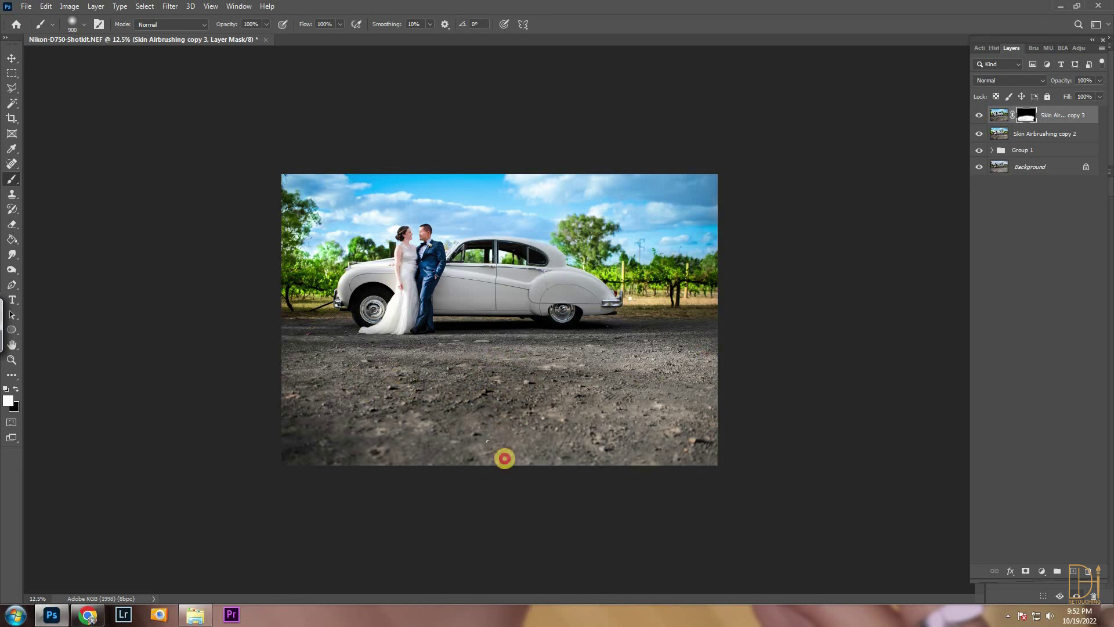
Step: Merge the masked gravel layer into Skin Airbrushing copy 2 and duplicate the merged layer
key(ctrl+e)
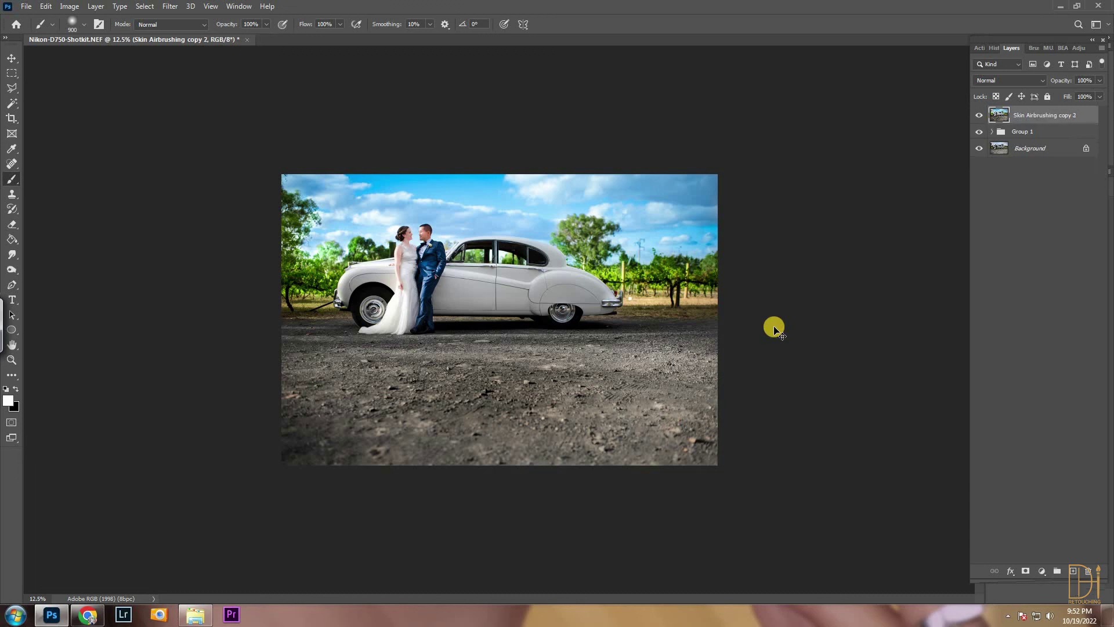
key(ctrl+j)
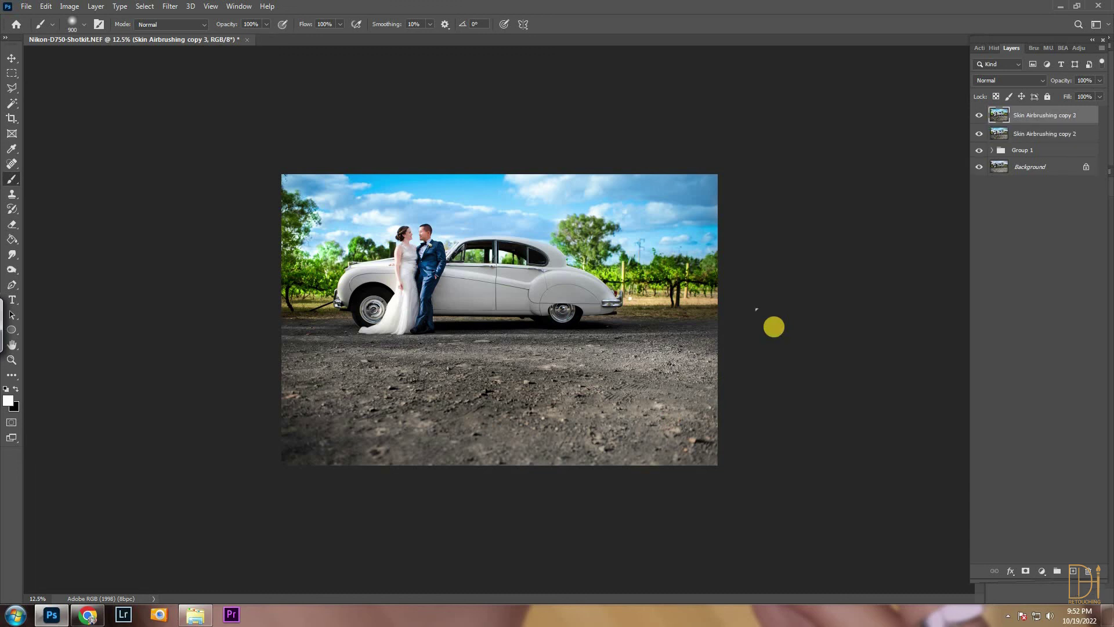
key(ctrl+plus)
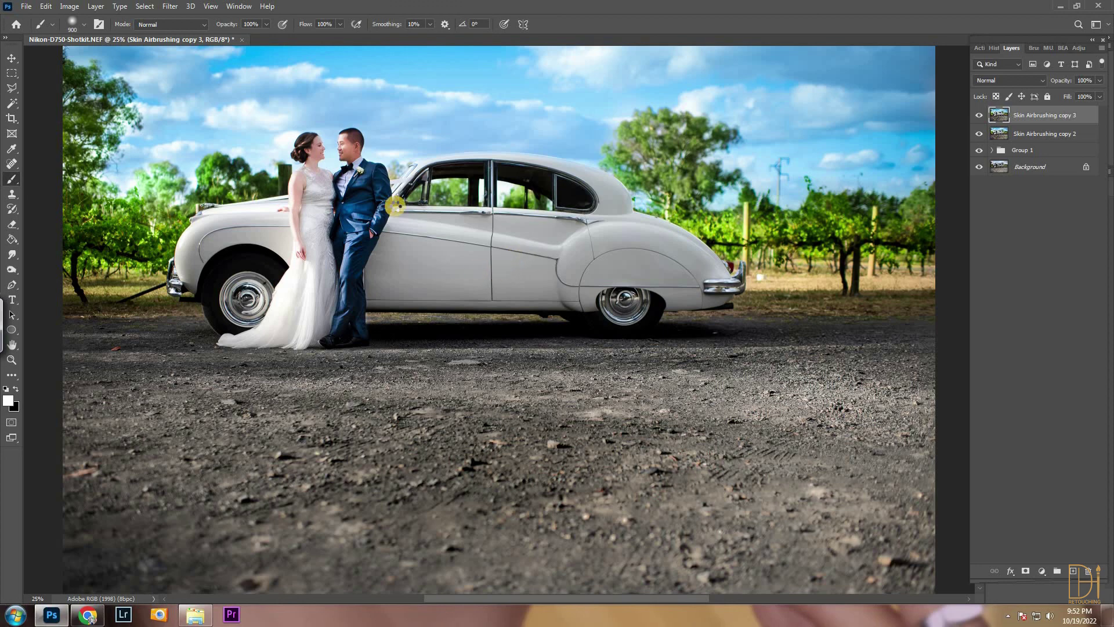
Step: Apply a Camera Raw Filter adjustment with a value of 35 to the duplicated layer
key(ctrl+shift+a)
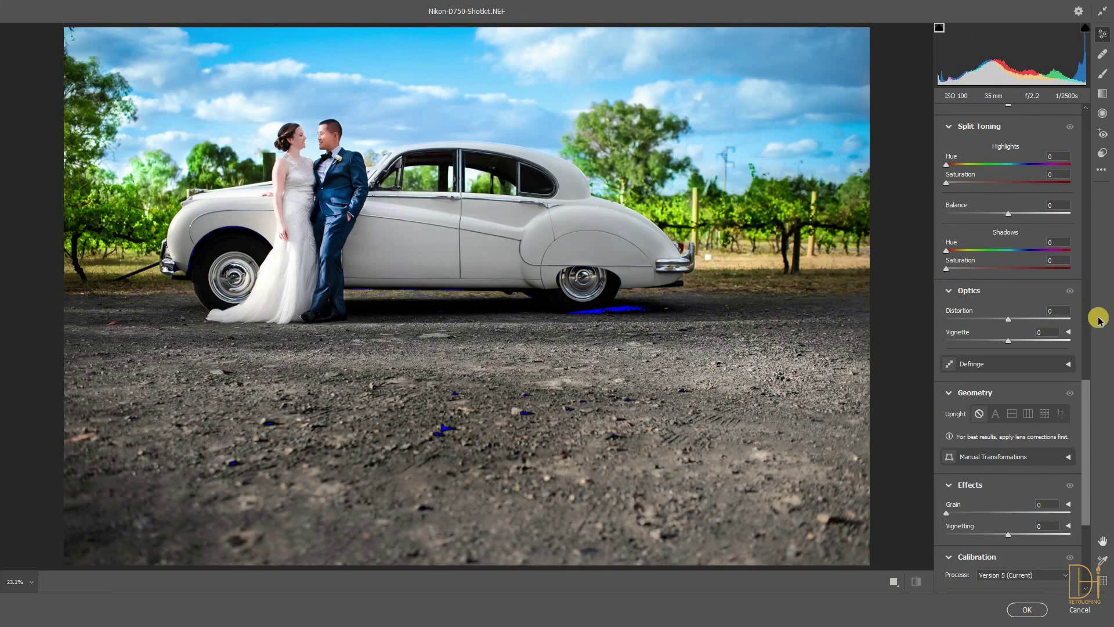
drag(1087, 395, 1034, 256)
click(1033, 255)
text(35)
click(1023, 607)
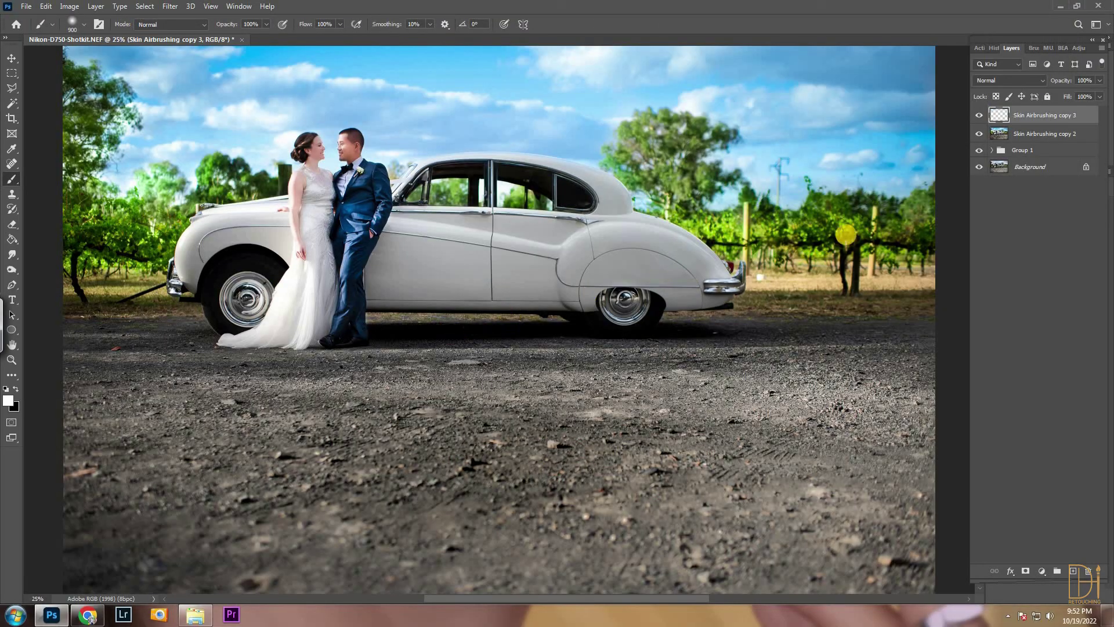
Step: Hide Skin Airbrushing copy 2 and Group 1, then toggle the top layer to compare the retouch with the original photo
click(979, 133)
click(979, 150)
click(980, 115)
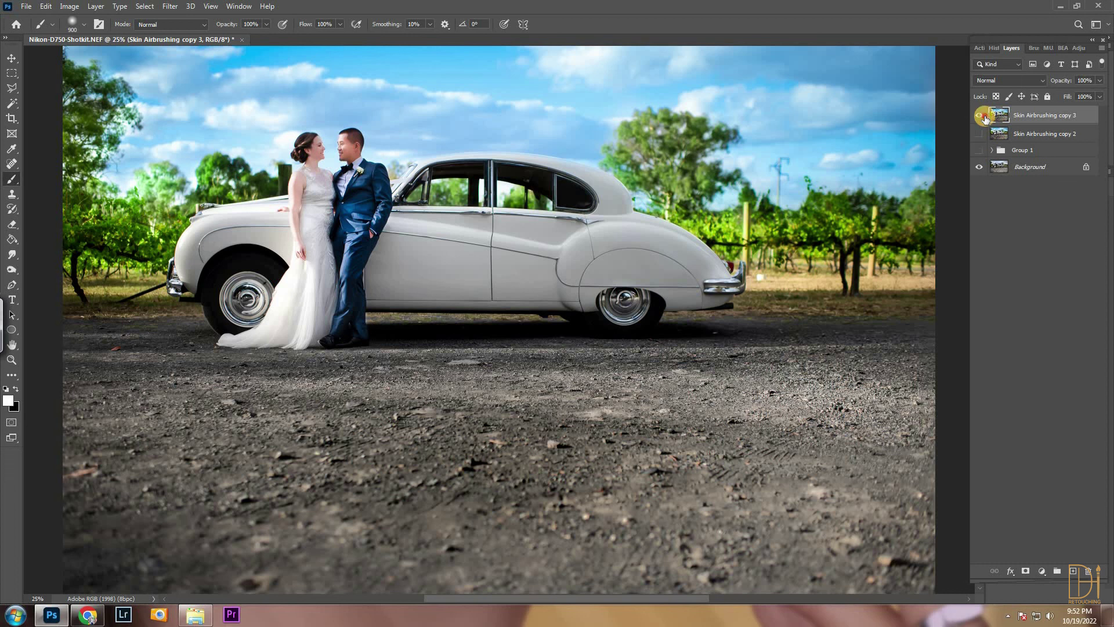
click(985, 118)
click(985, 117)
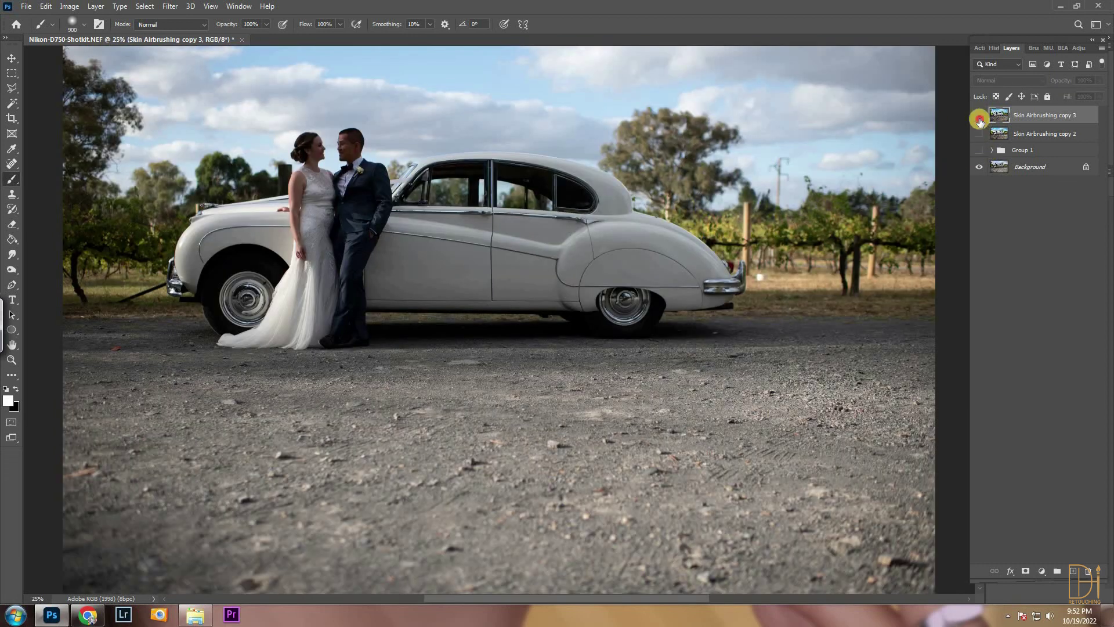
click(980, 118)
click(980, 118)
click(980, 117)
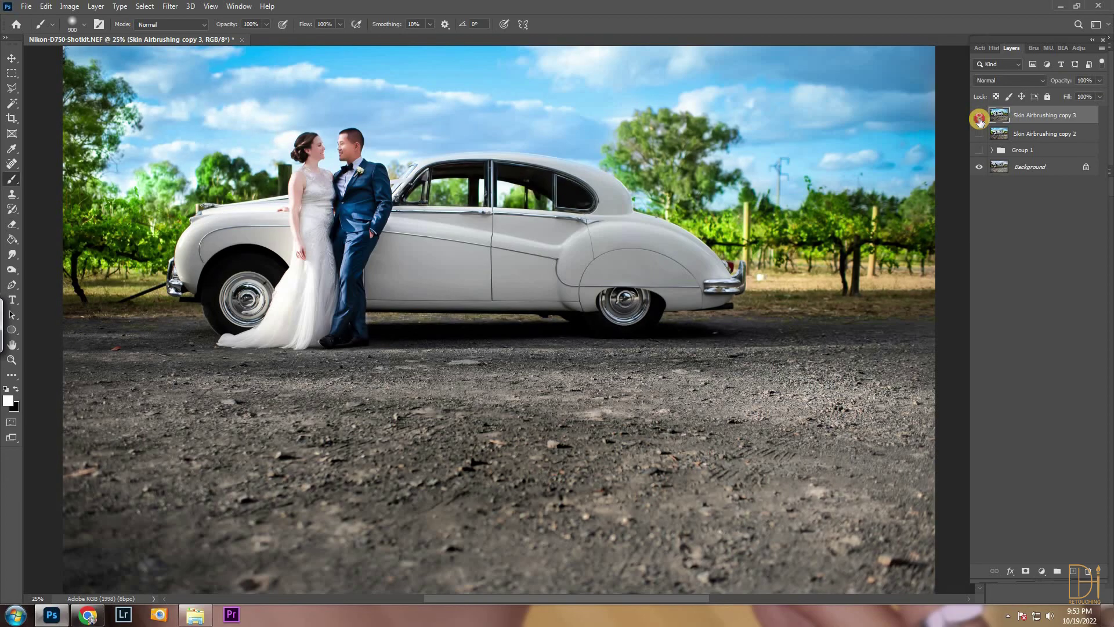